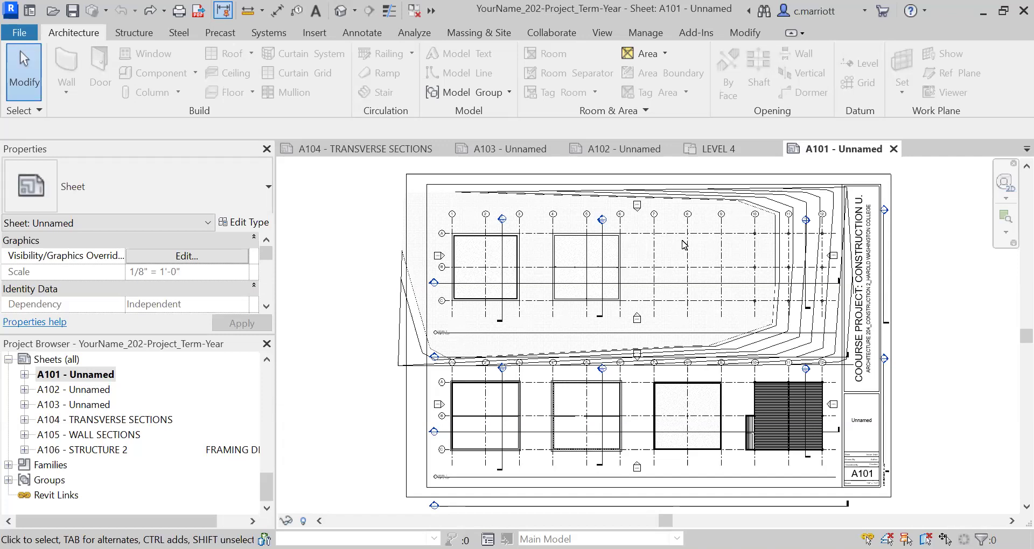
Open sheet A102 and examine the LEVEL 4 plan placed on its lower half
double_click(87, 393)
left_click(81, 409)
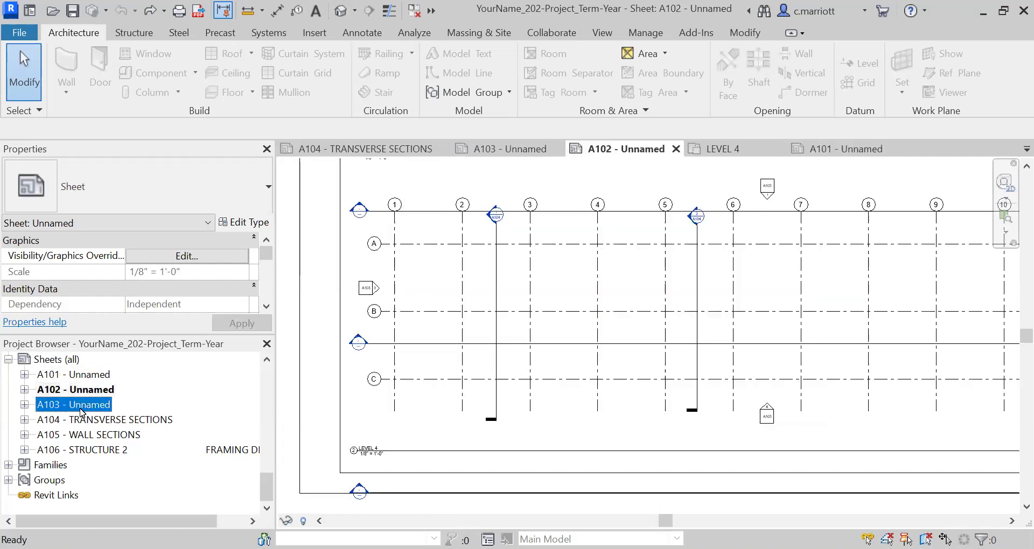
scroll(503, 341, "down", 4)
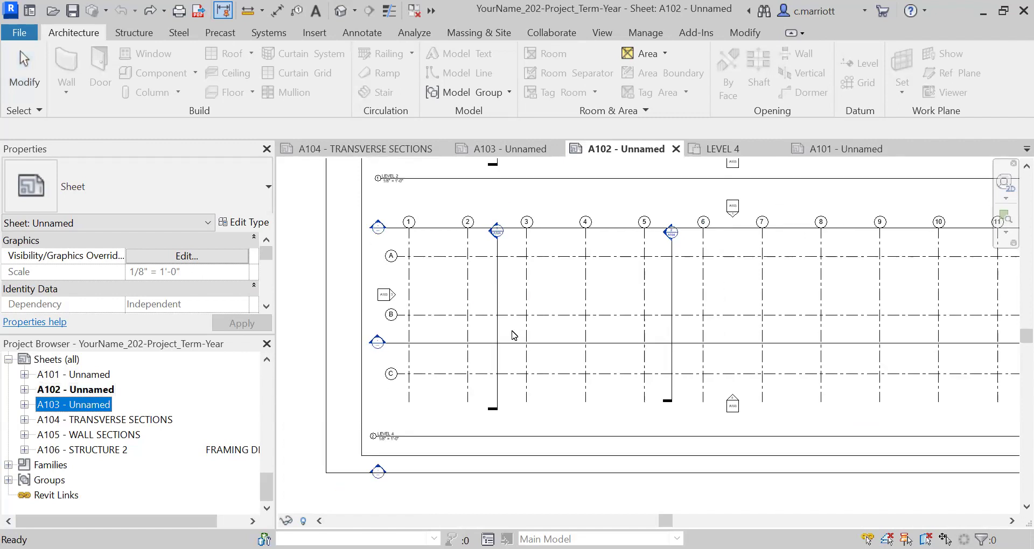
left_click(435, 362)
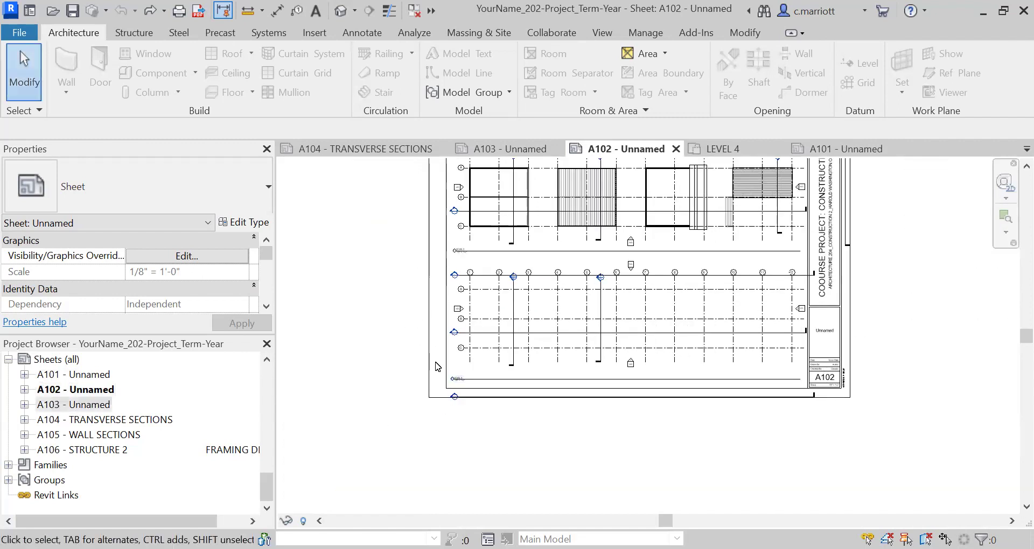
Open sheet A103 and delete the East and West elevation viewports from its middle row
double_click(64, 409)
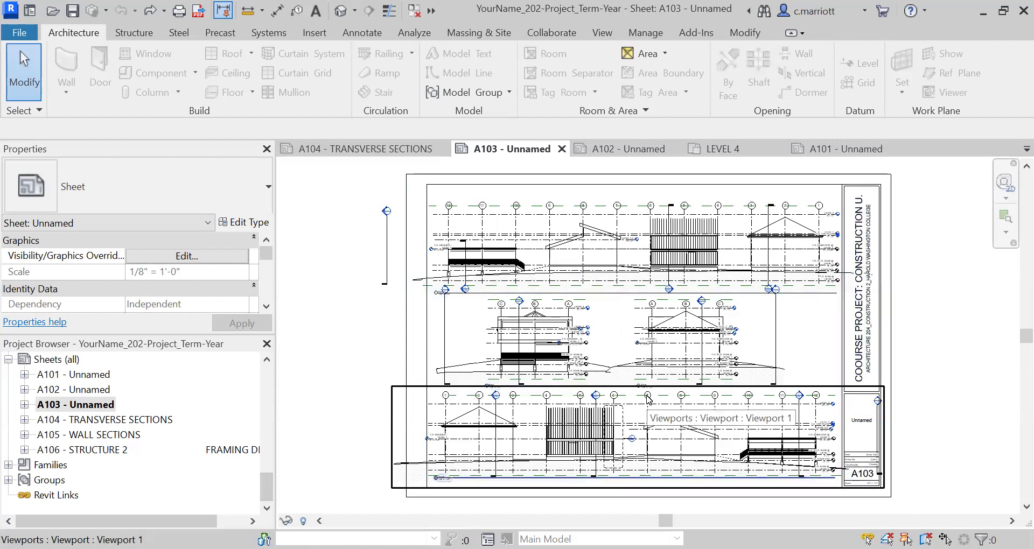
left_click(545, 343)
left_click_drag(545, 343, 661, 346)
left_click(660, 340)
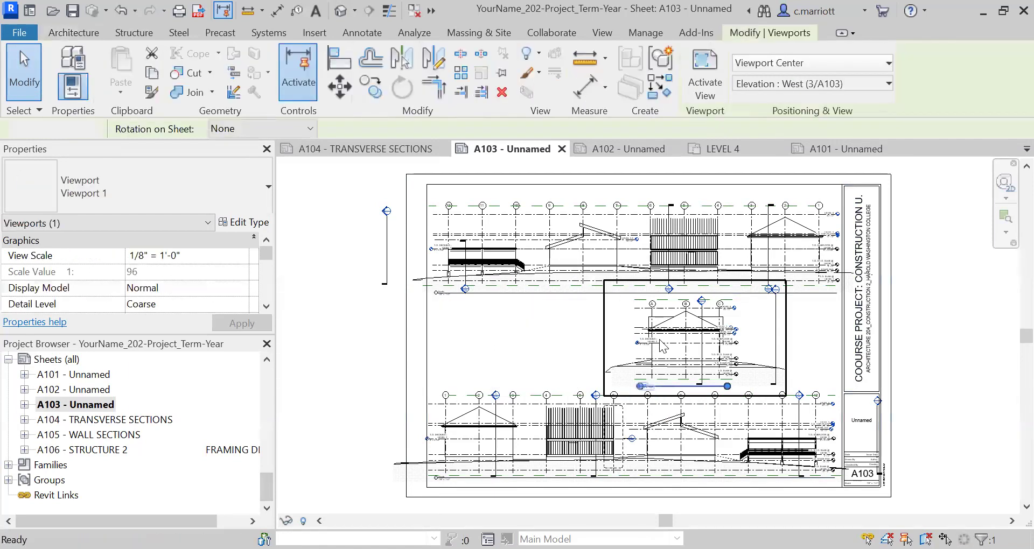
key("Delete")
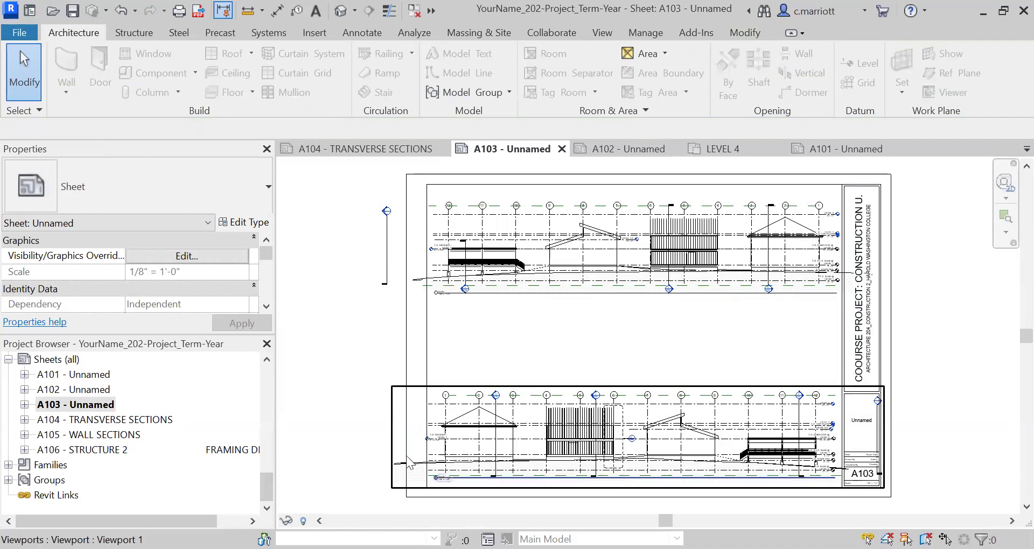
Place the LONGITUDINAL SECTION LOOKING NORTH view on sheet A103 between the North and South elevations
scroll(267, 381, "up", 3)
left_click(267, 380)
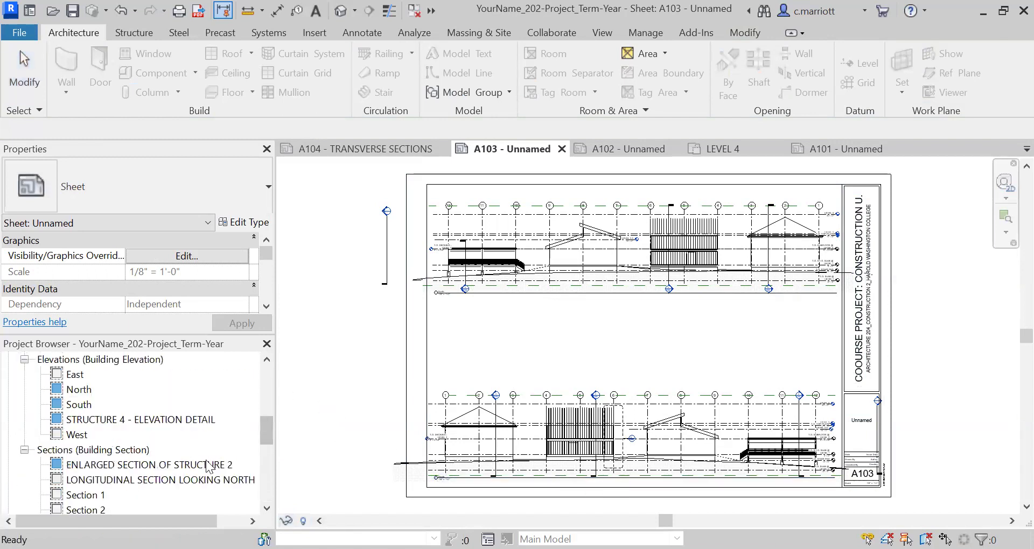
left_click(128, 481)
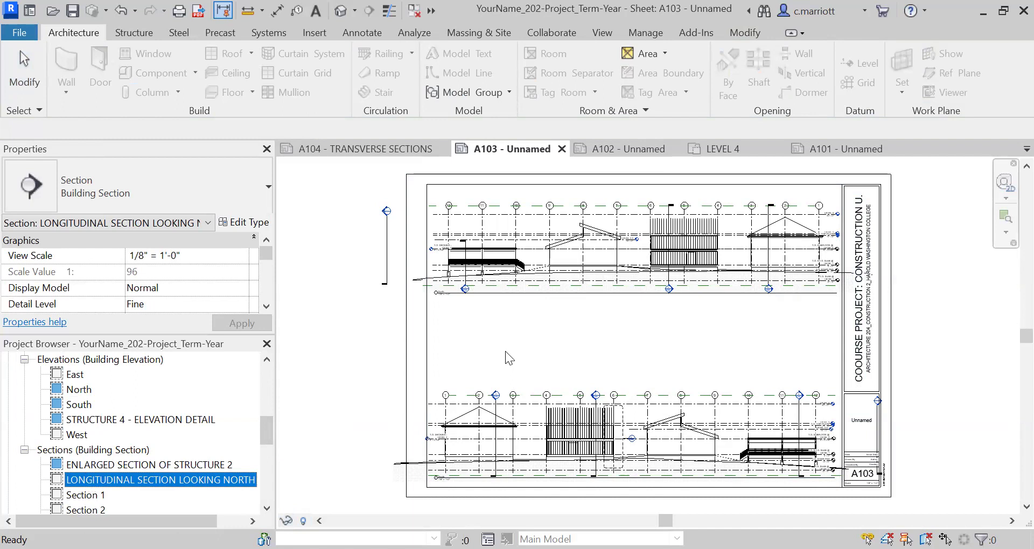
left_click_drag(505, 351, 505, 351)
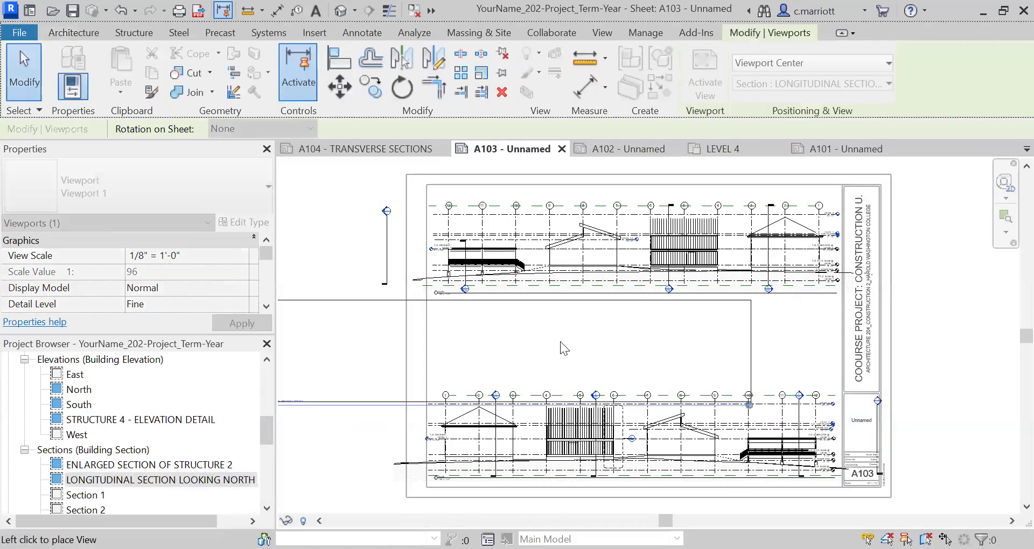
left_click(589, 348)
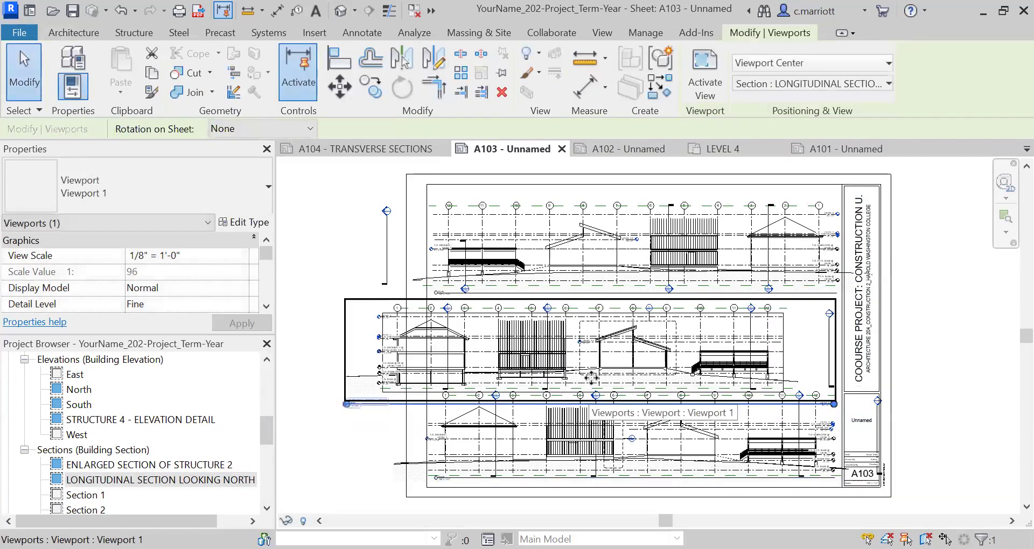
Delete the North elevation viewport from the upper part of sheet A103
scroll(529, 345, "up", 1)
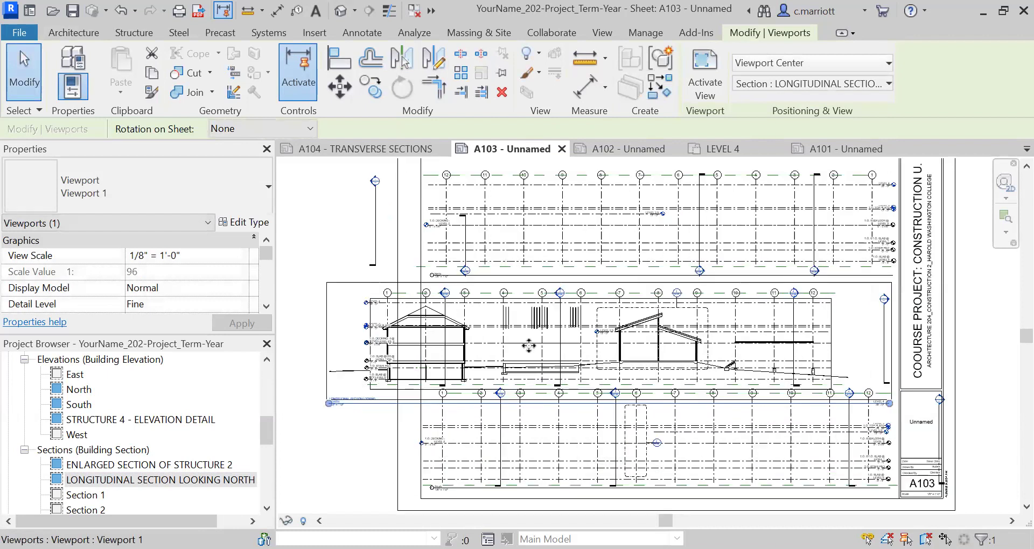
scroll(529, 345, "up", 2)
scroll(600, 318, "up", 2)
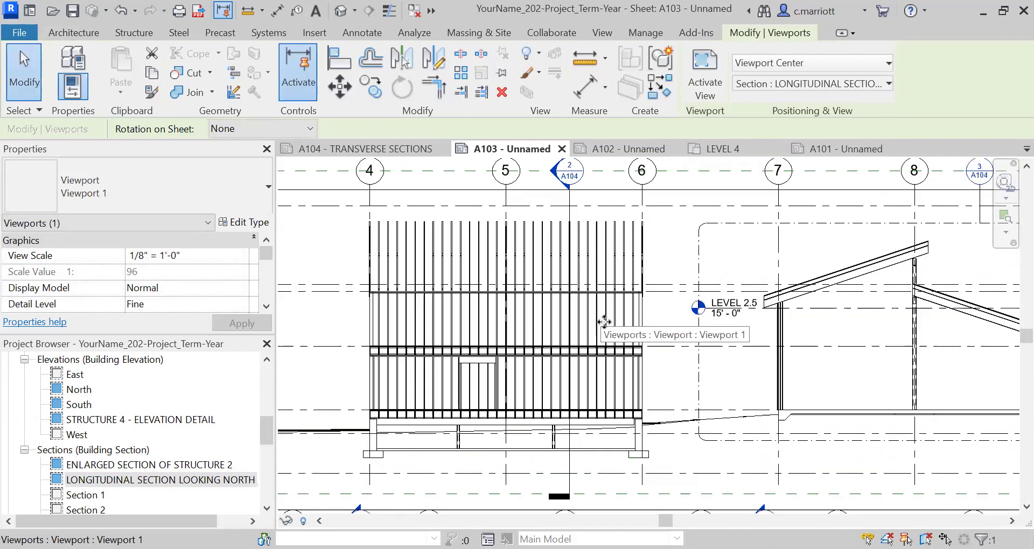
scroll(624, 358, "down", 3)
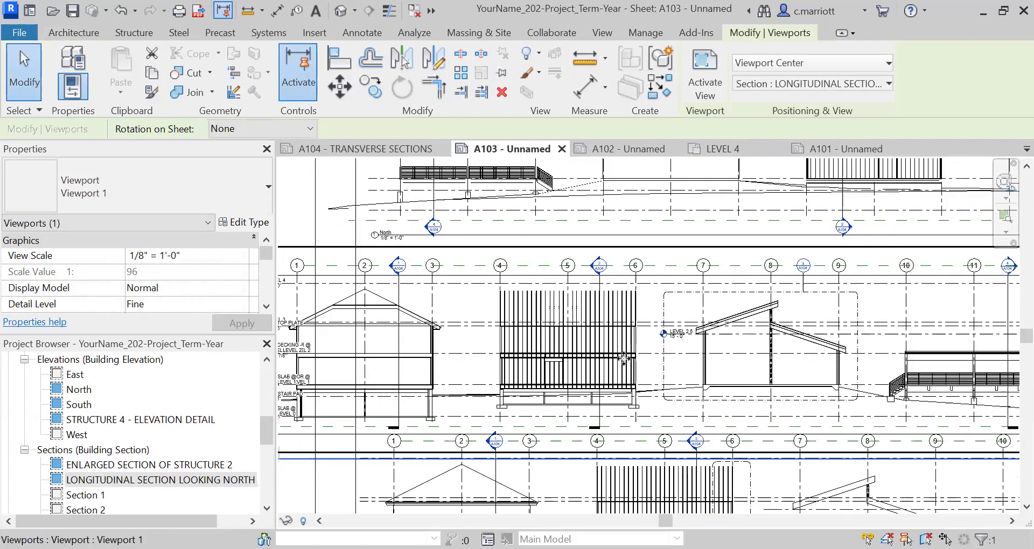
scroll(620, 360, "down", 4)
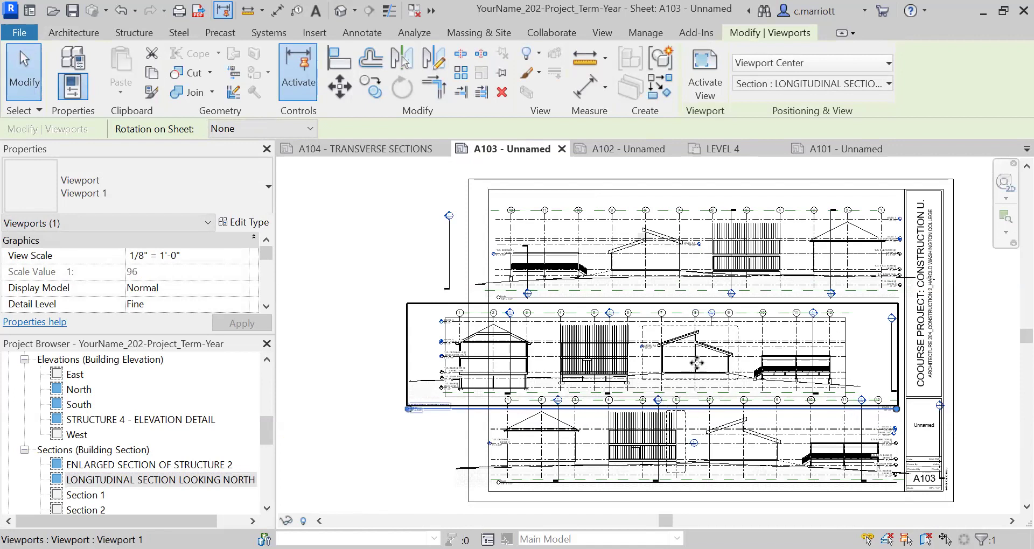
left_click(607, 265)
scroll(502, 298, "up", 3)
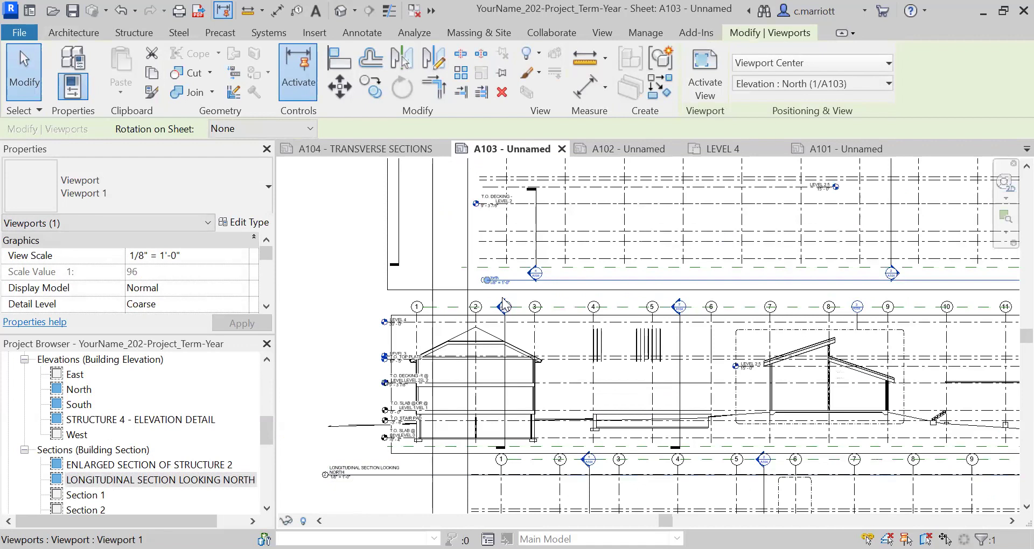
key("Delete")
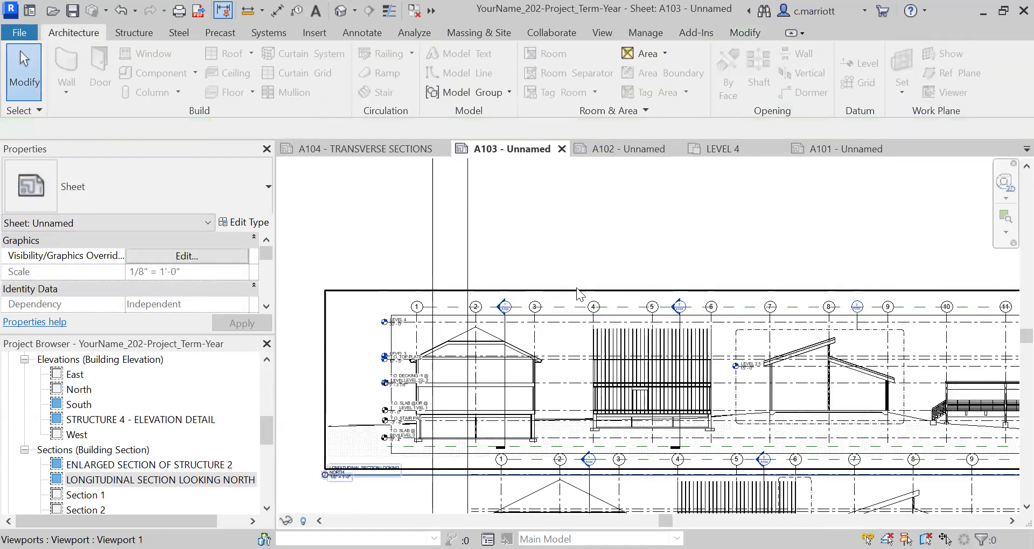
scroll(578, 289, "down", 1)
scroll(579, 290, "down", 3)
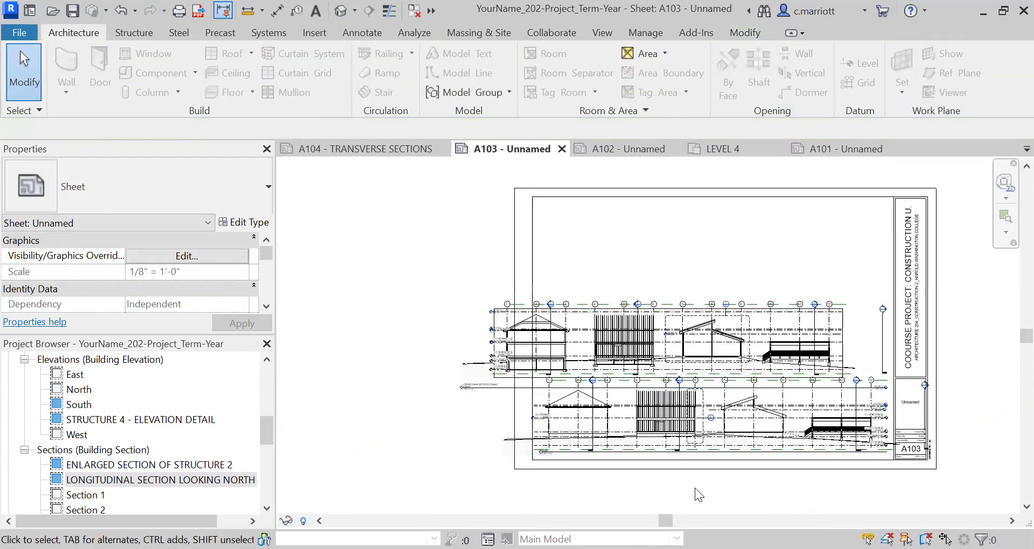
Move the longitudinal section viewport sideways so its grid lines align with the South elevation below it
left_click(638, 347)
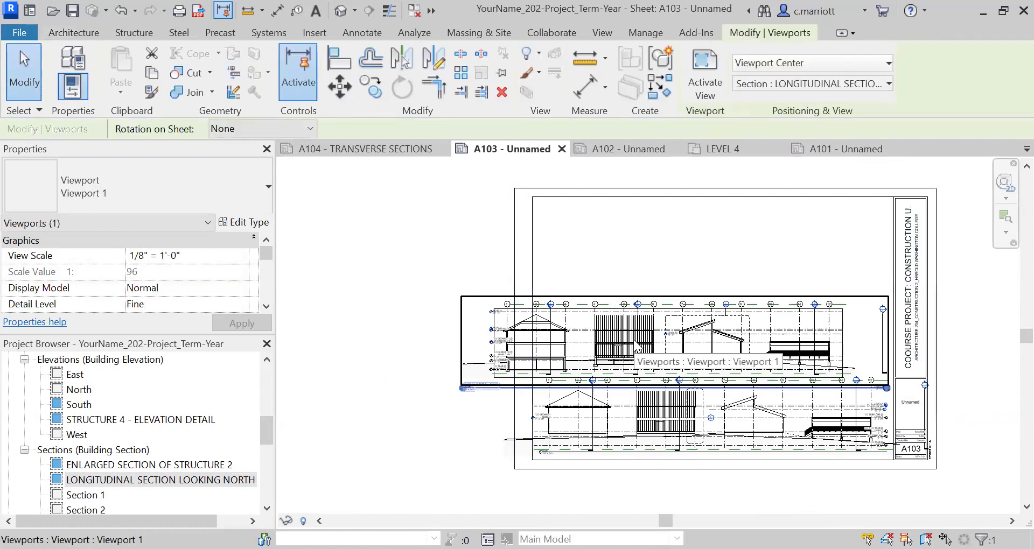
left_click_drag(629, 336, 633, 336)
key("Right")
key("Right")
key("Right")
key("Right")
key("Right")
key("Right")
key("Right")
key("Right")
key("Right")
key("Right")
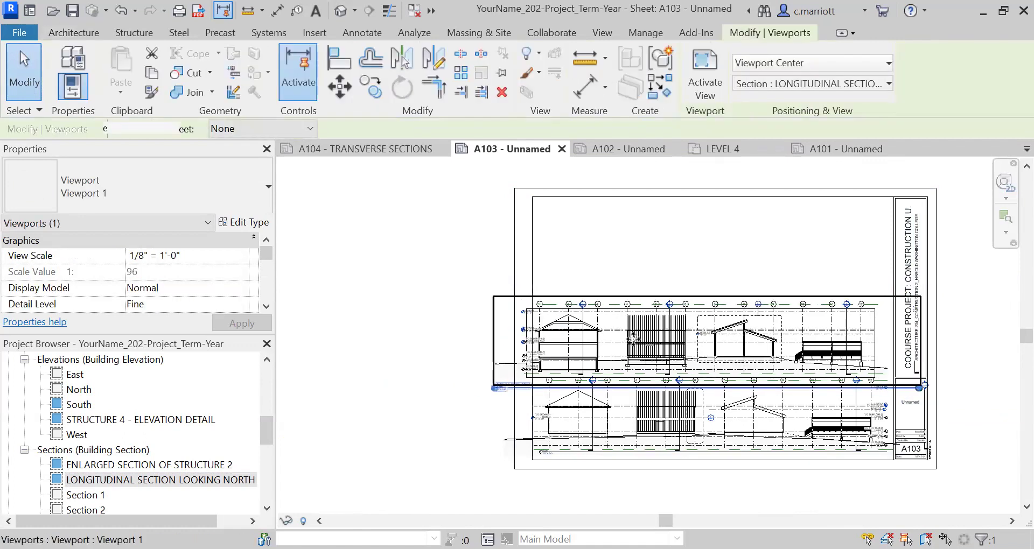
middle_click_drag(658, 373, 639, 261)
Examine the alignment of the longitudinal section with the South elevation on sheet A103, leaving the viewport deselected
scroll(603, 312, "up", 2)
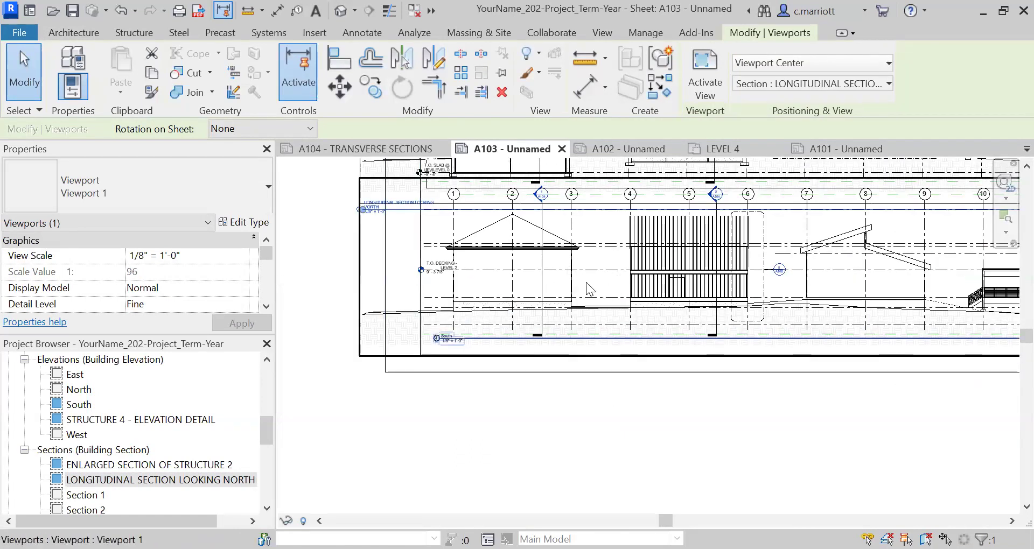
scroll(601, 283, "down", 3)
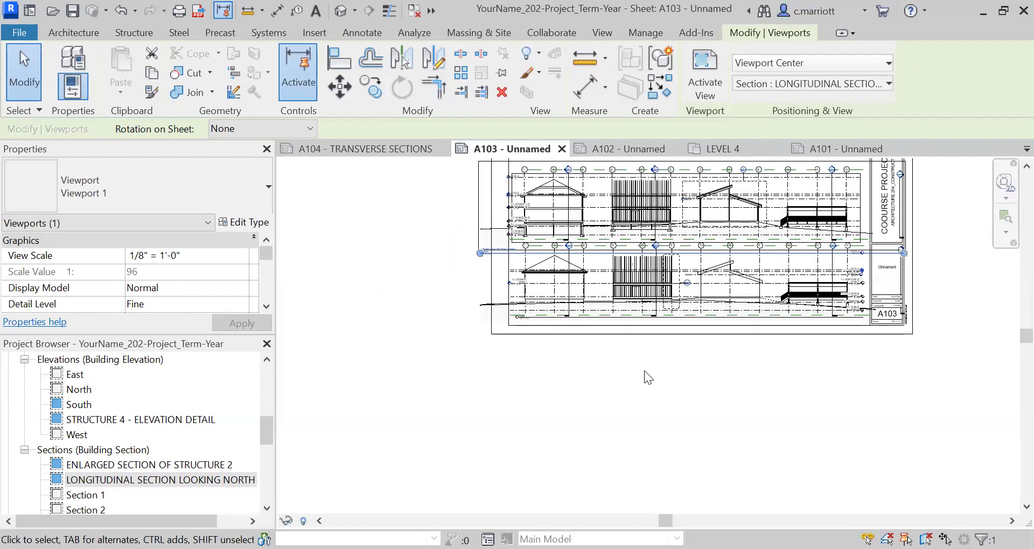
middle_click_drag(614, 445, 612, 410)
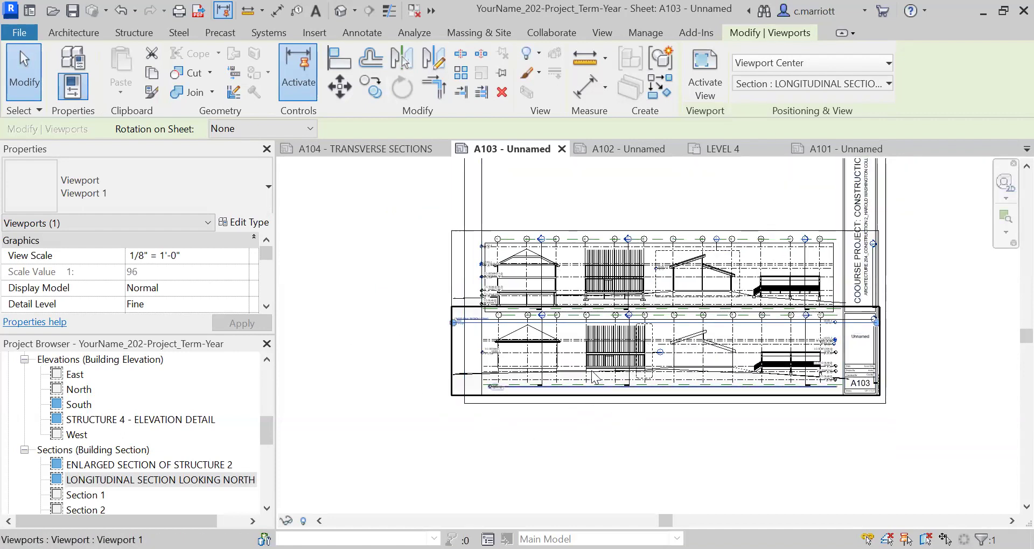
scroll(617, 351, "up", 3)
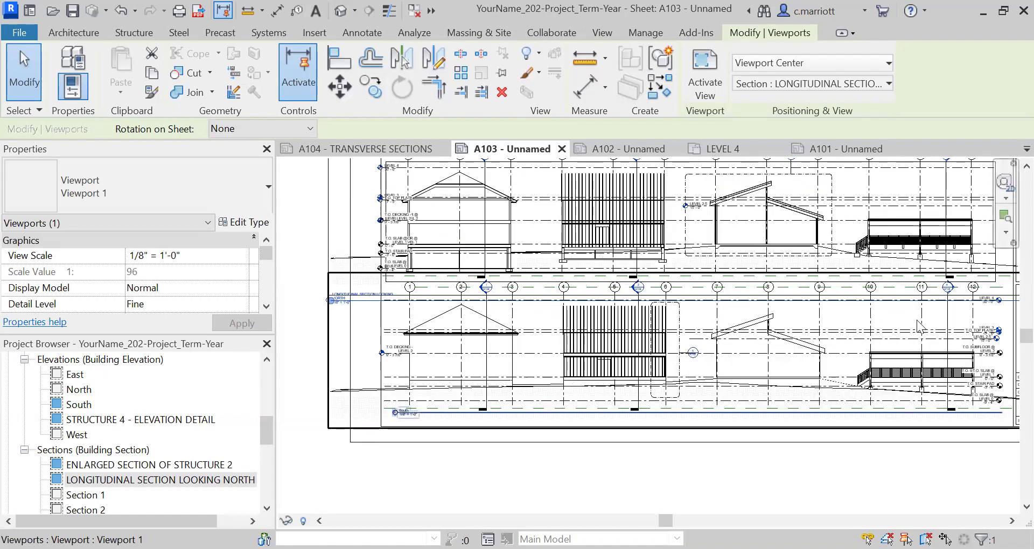
scroll(915, 296, "up", 2)
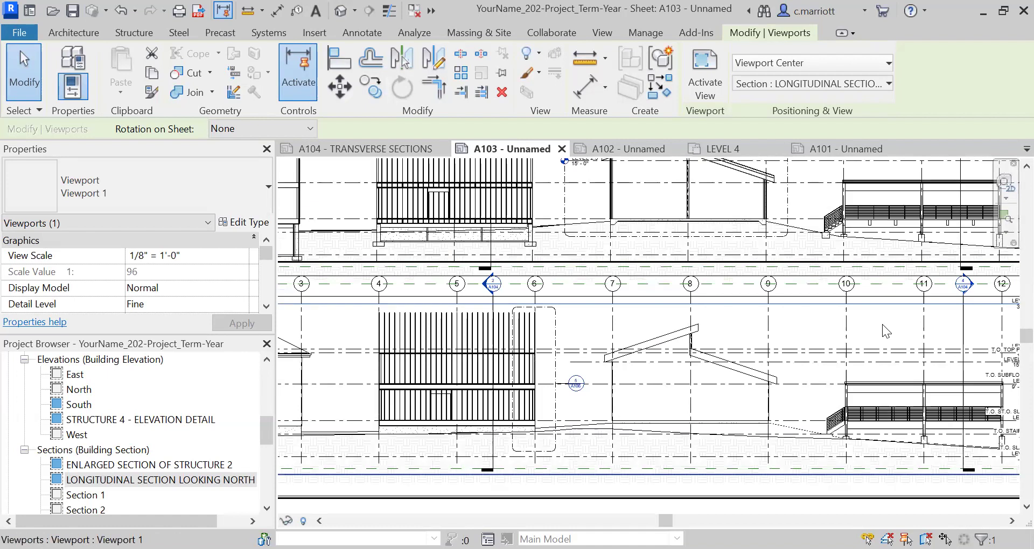
scroll(671, 302, "down", 3)
scroll(660, 310, "down", 2)
left_click(374, 309)
middle_click_drag(375, 309, 431, 332)
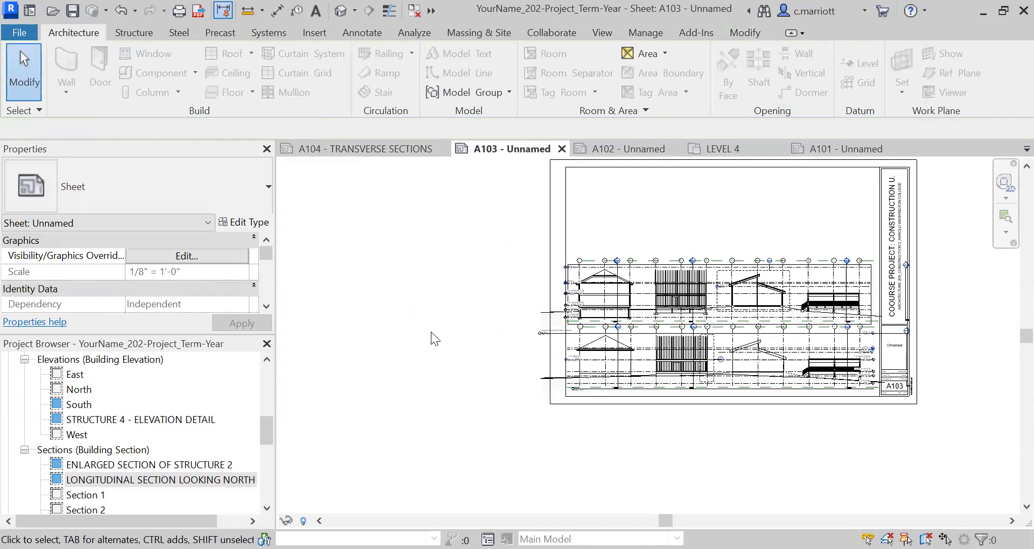
Open the LEVEL 4 floor plan view
left_click_drag(260, 411, 267, 382)
left_click(265, 377)
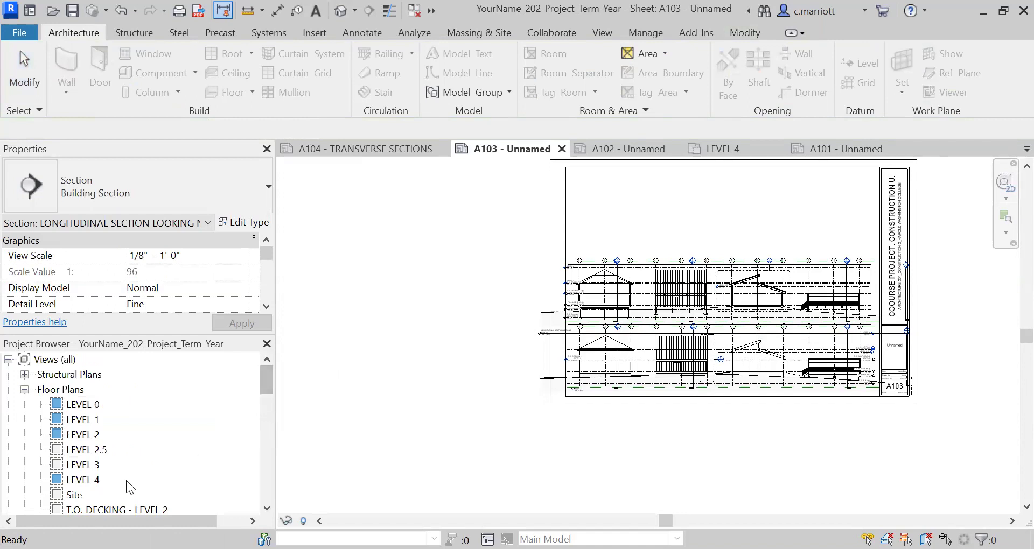
left_click(83, 480)
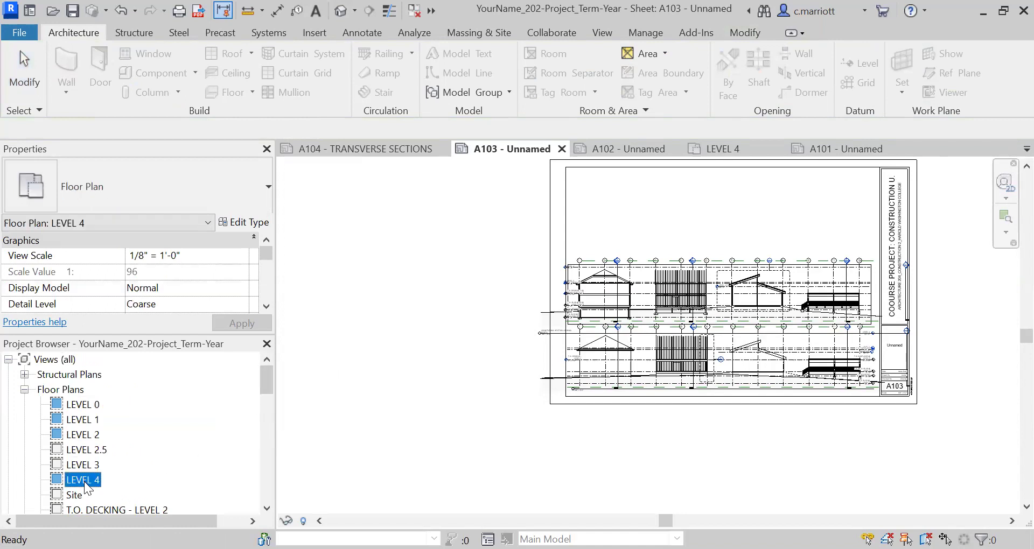
double_click(83, 480)
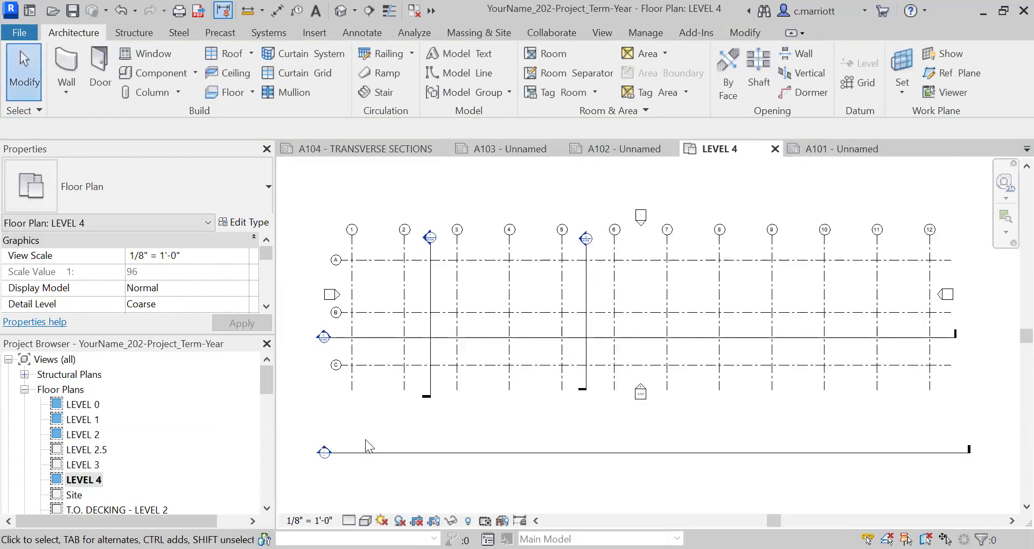
Set both the Bottom and the View Depth level of the LEVEL 4 plan's view range to Unlimited
key("v")
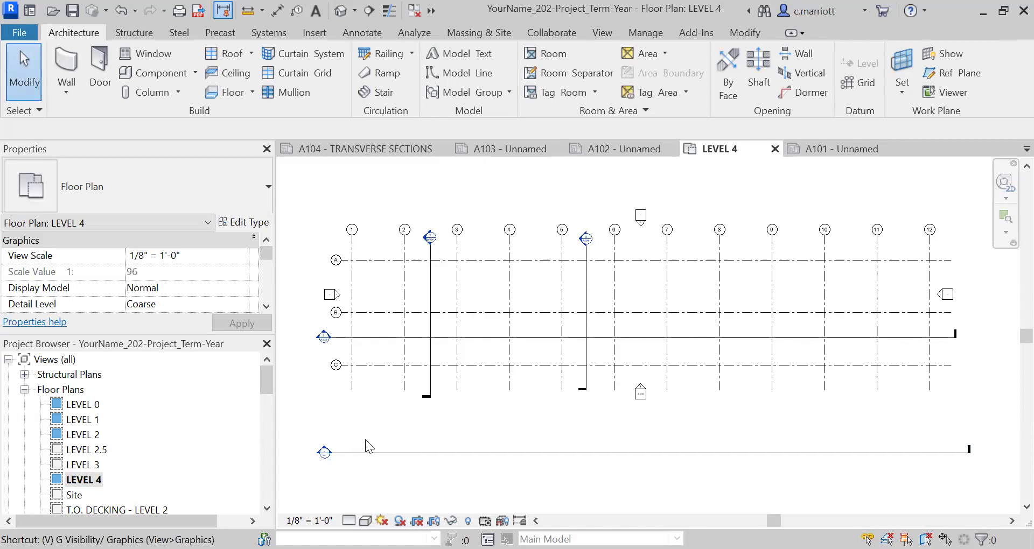
key("g")
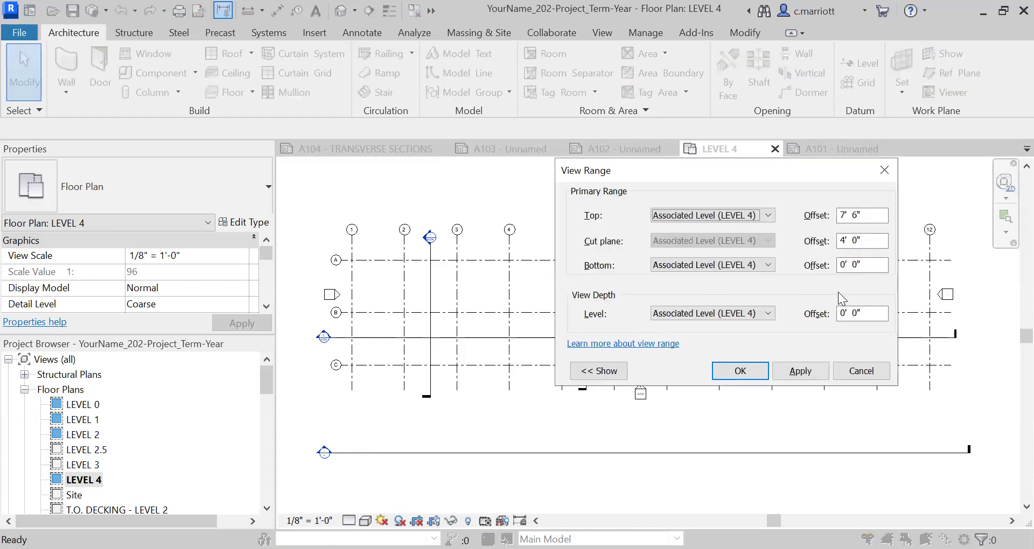
left_click(771, 261)
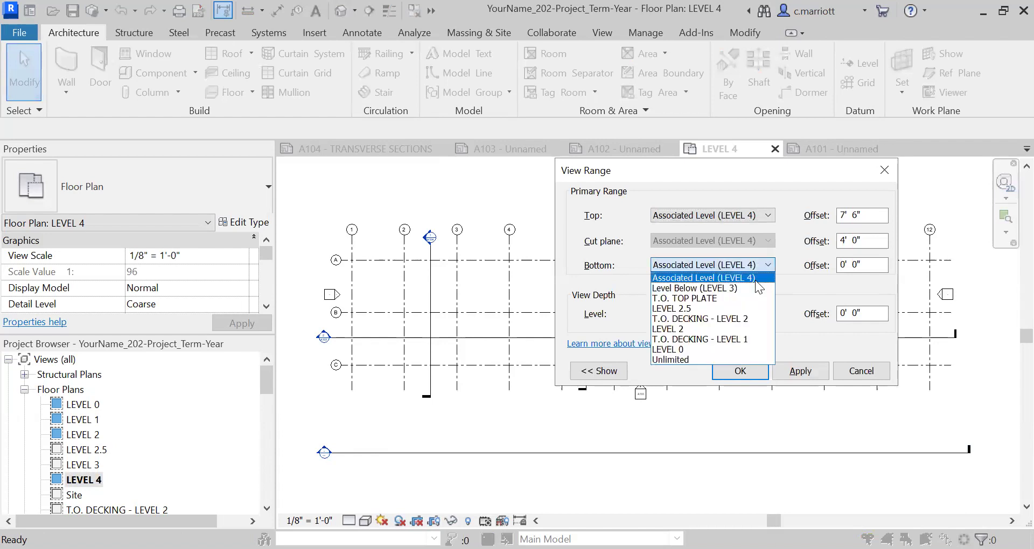
left_click(679, 360)
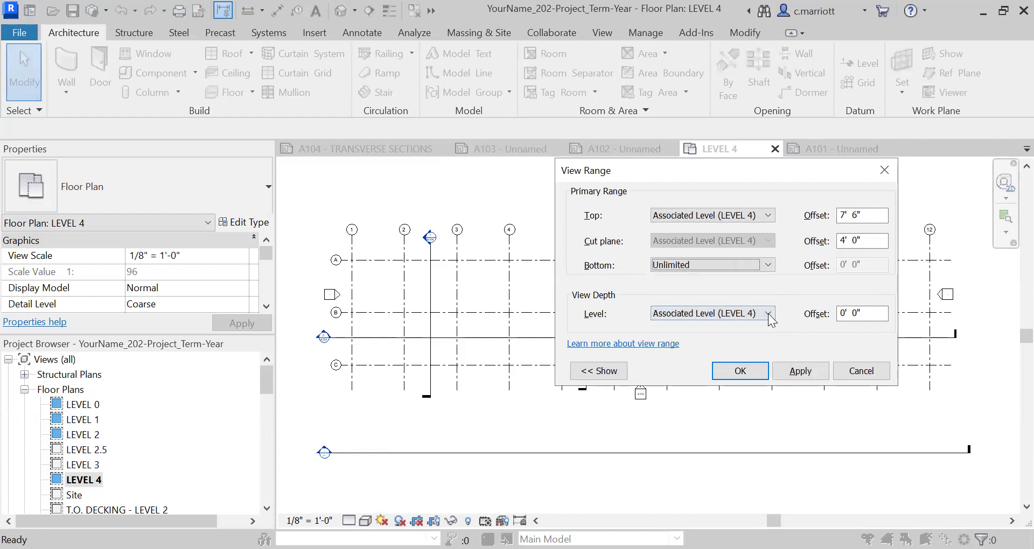
left_click(768, 314)
left_click(675, 408)
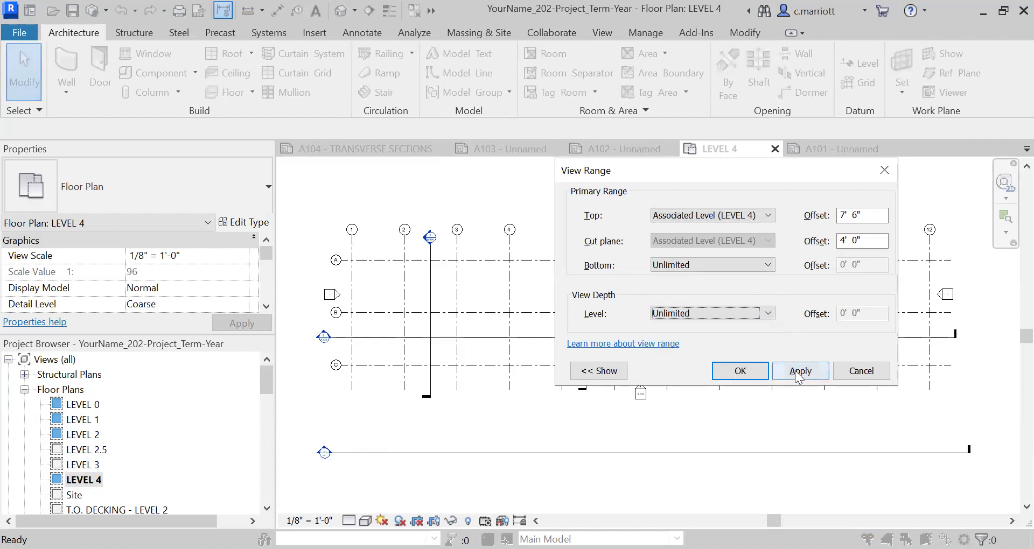
left_click(796, 371)
left_click(738, 371)
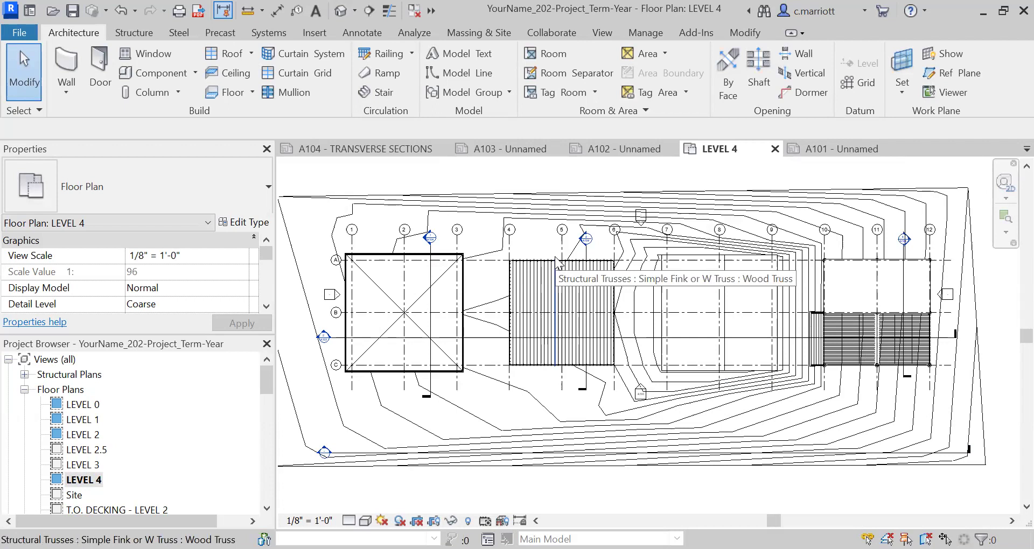
scroll(560, 261, "up", 2)
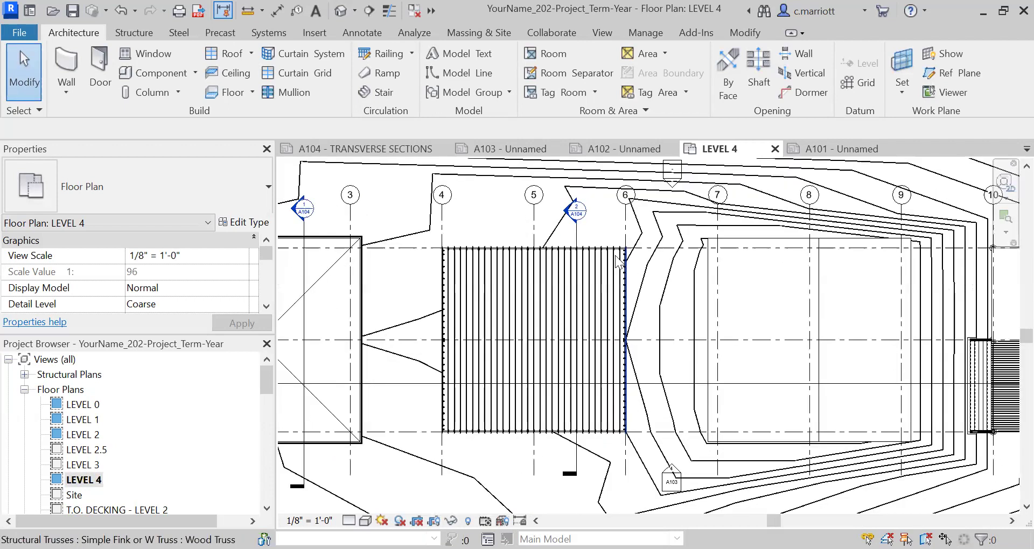
Show the crop region of the LEVEL 4 plan and select its boundary
scroll(636, 296, "down", 3)
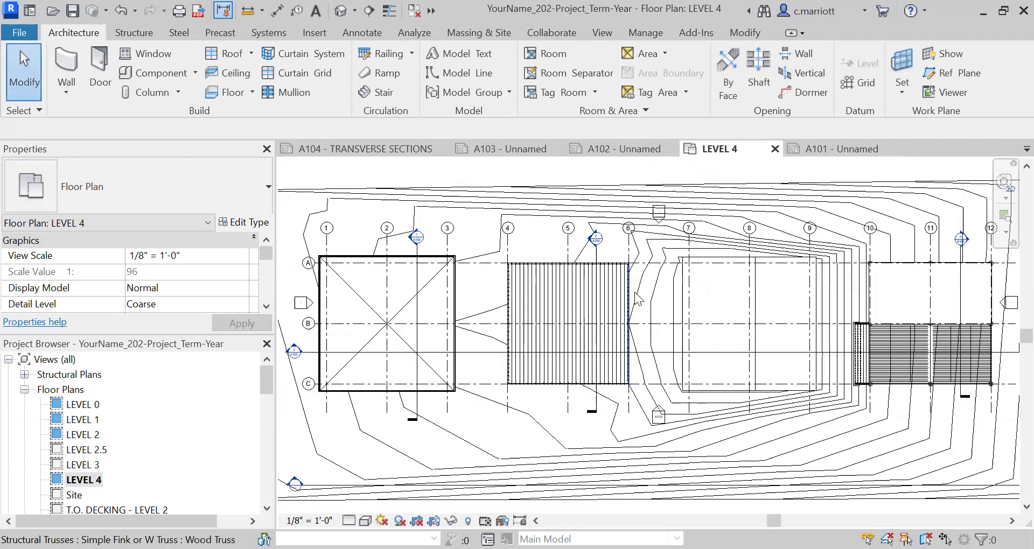
scroll(635, 296, "down", 1)
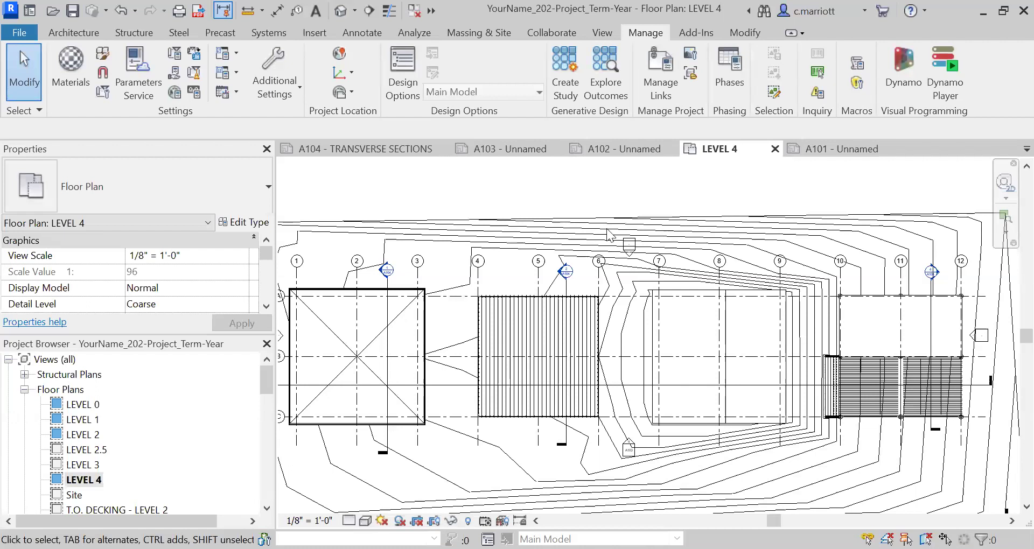
scroll(520, 232, "up", 3)
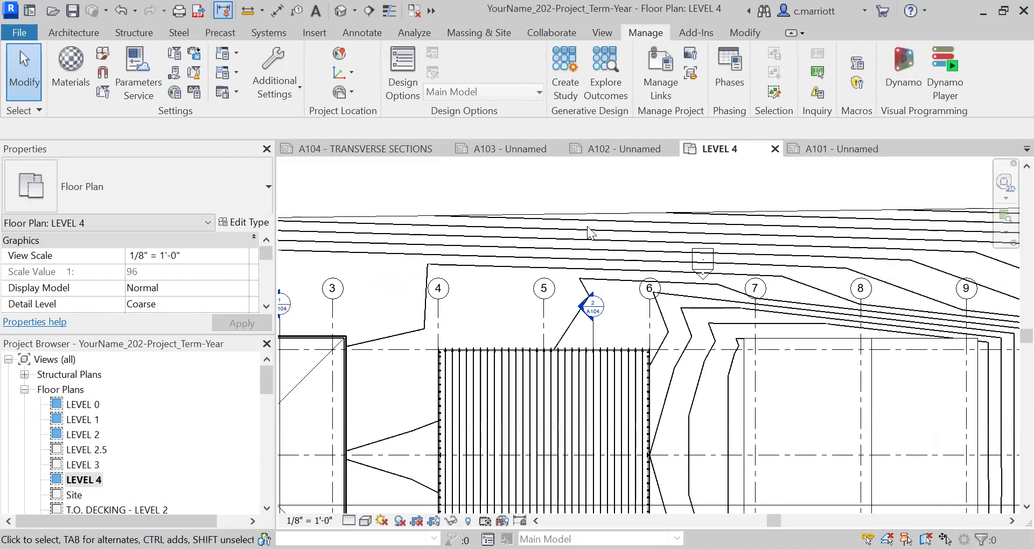
scroll(590, 233, "down", 2)
scroll(604, 226, "down", 4)
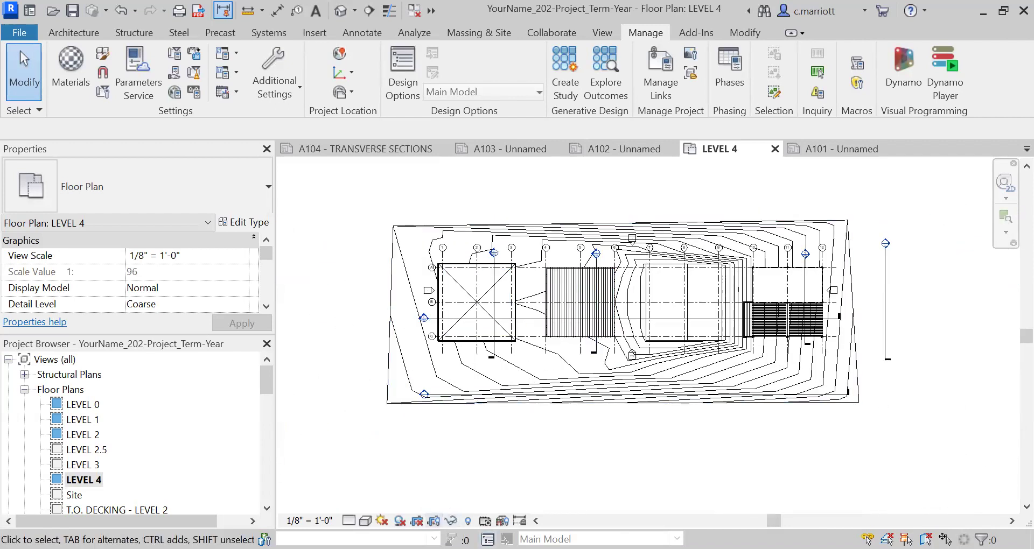
left_click(433, 521)
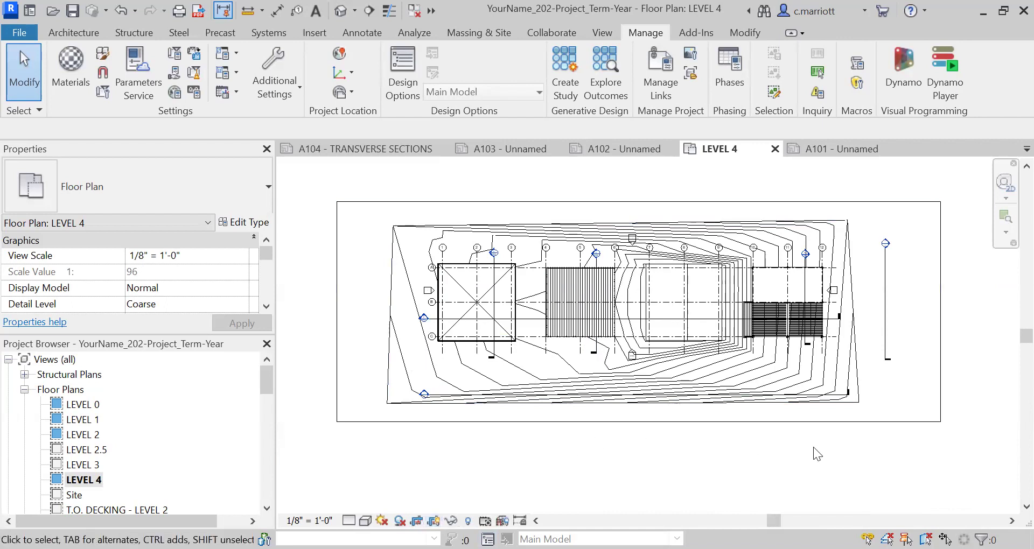
left_click(881, 420)
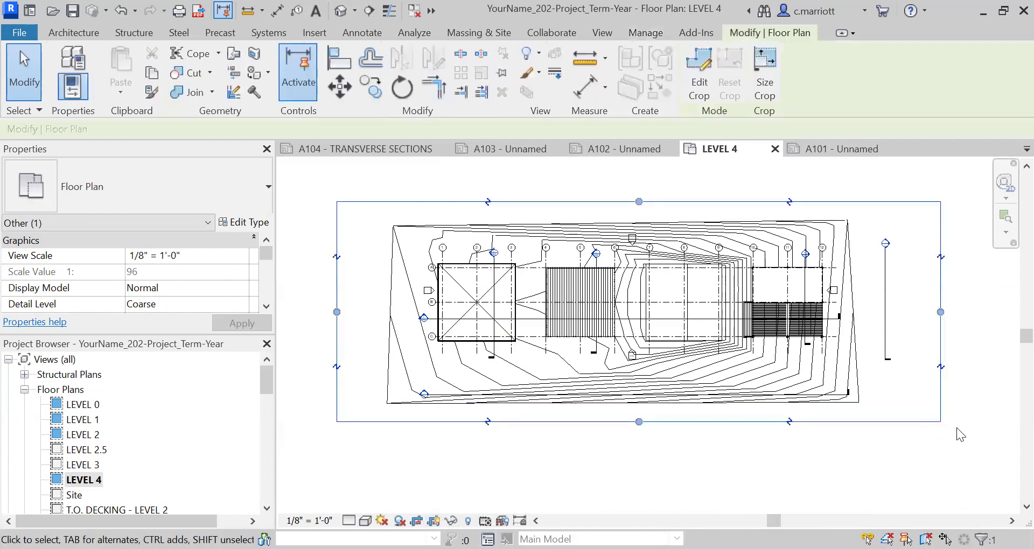
Pull all four edges of the crop region inward so it closely frames the contoured site, leaving the boundary deselected
left_click_drag(941, 312, 847, 307)
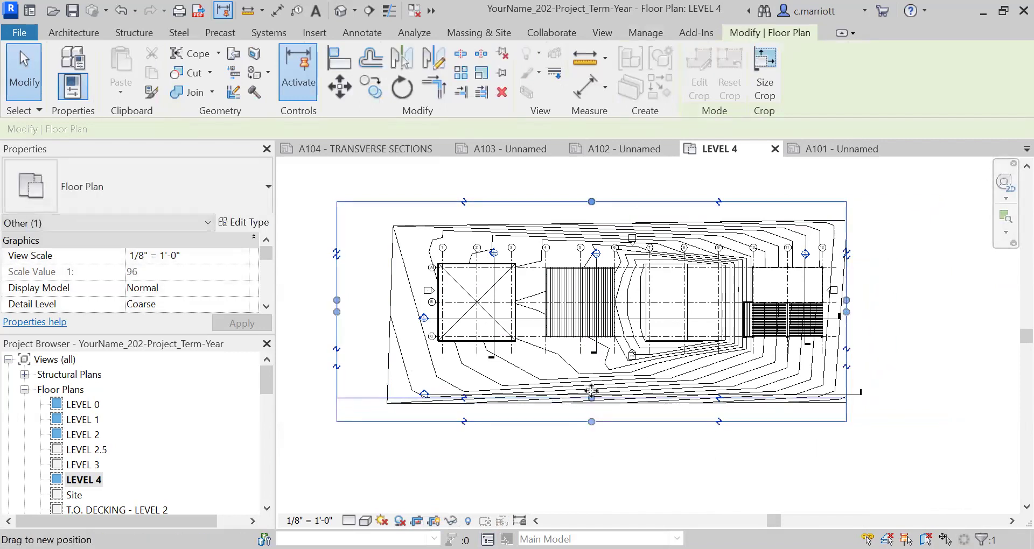
left_click_drag(591, 421, 591, 399)
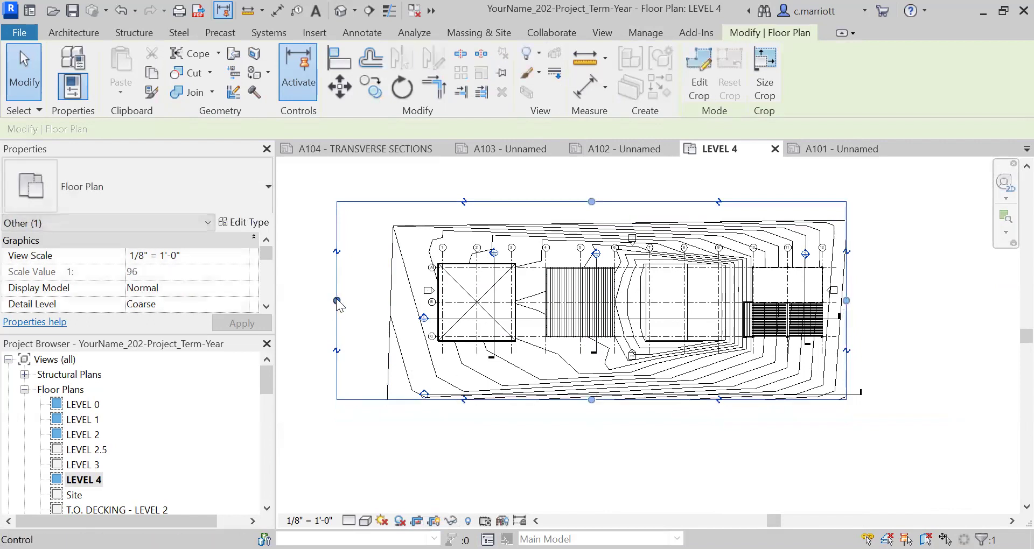
left_click_drag(337, 300, 403, 300)
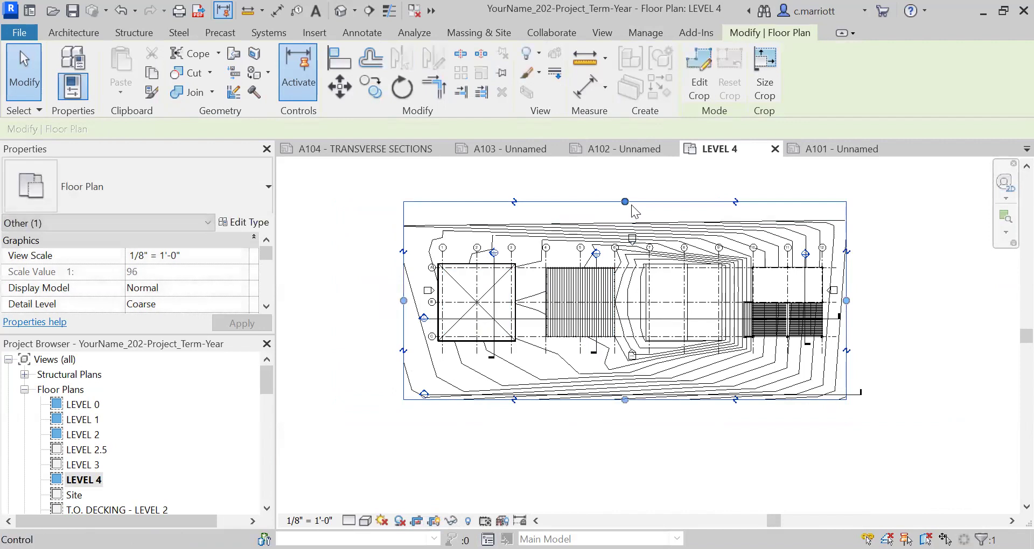
left_click_drag(625, 202, 633, 222)
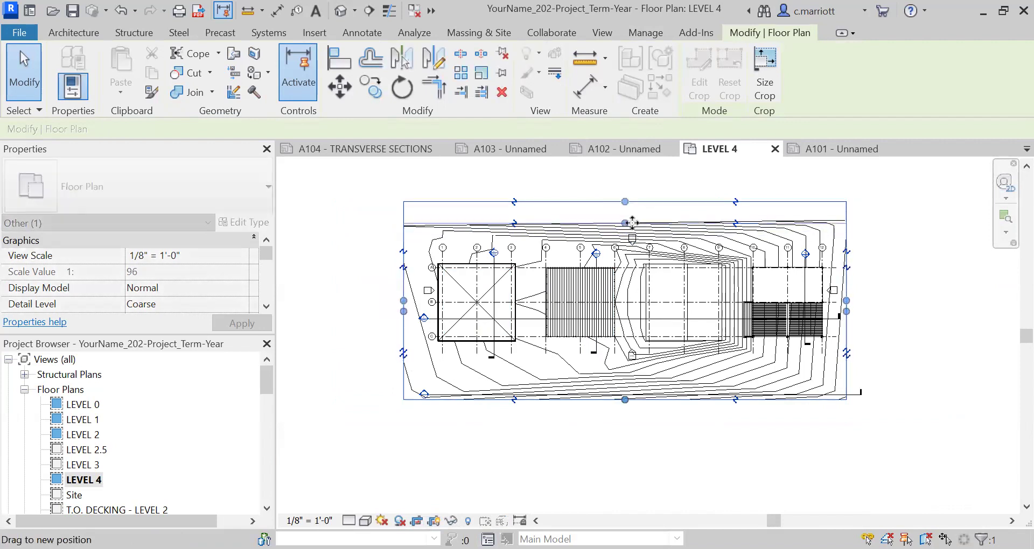
left_click(325, 229)
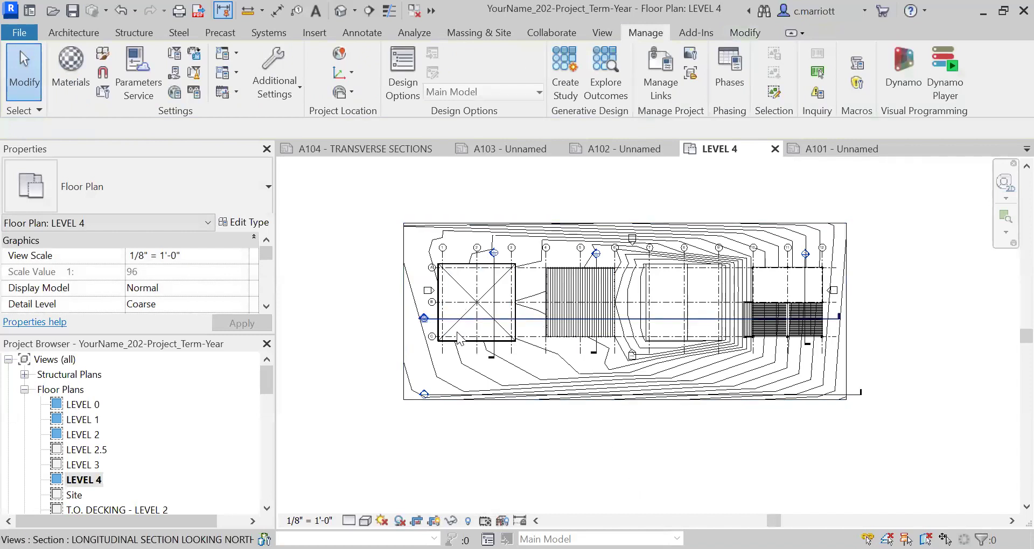
Hide the whole elevation marker category in the LEVEL 4 plan, using the West elevation marker near grid 1
scroll(504, 333, "up", 3)
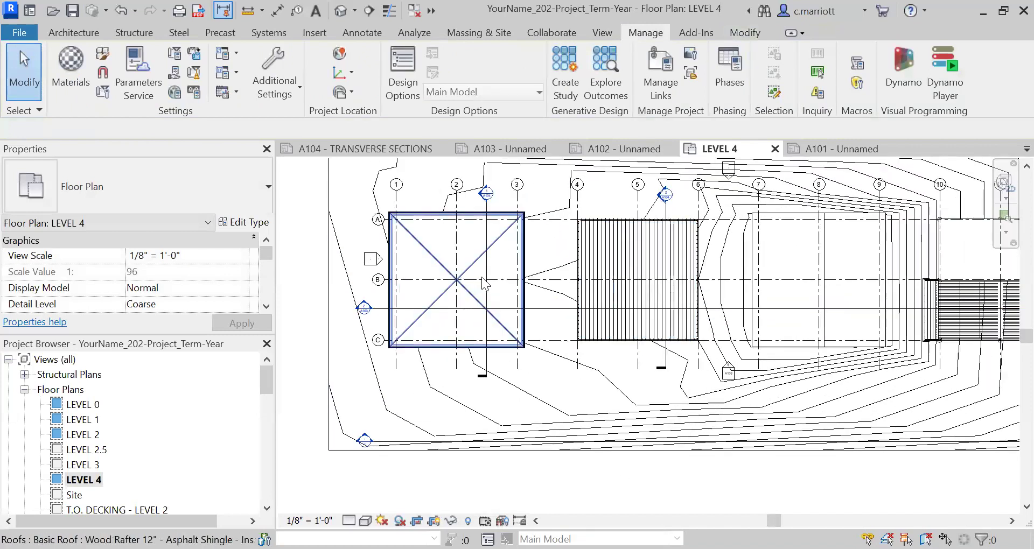
scroll(487, 286, "down", 2)
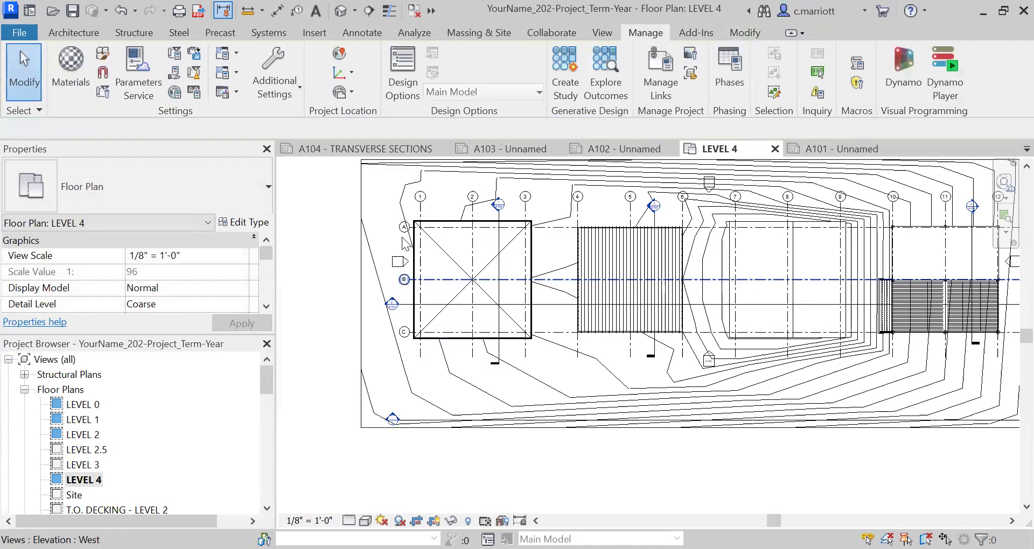
left_click(386, 263)
scroll(384, 263, "up", 1)
key("Escape")
left_click(392, 261)
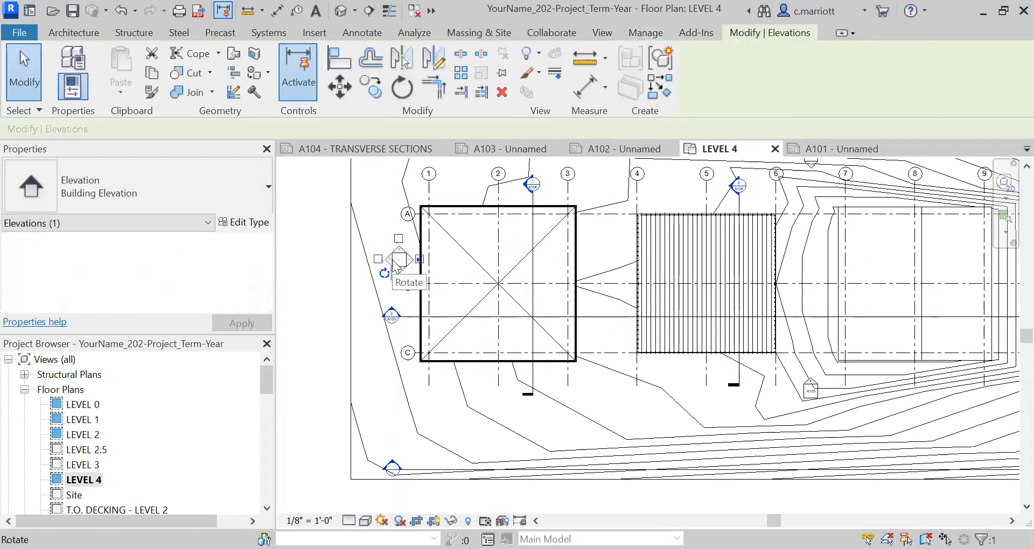
right_click(392, 260)
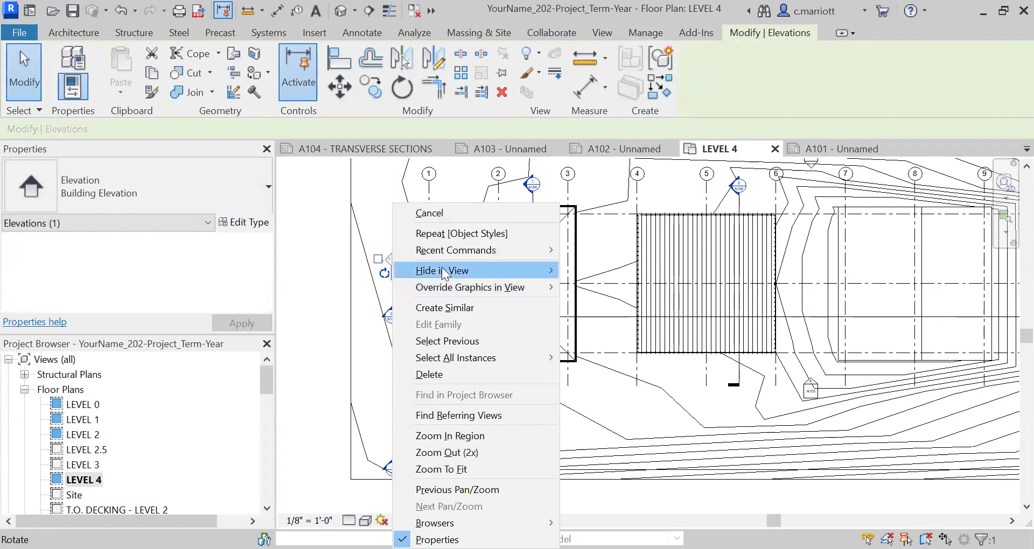
mouse_move(539, 271)
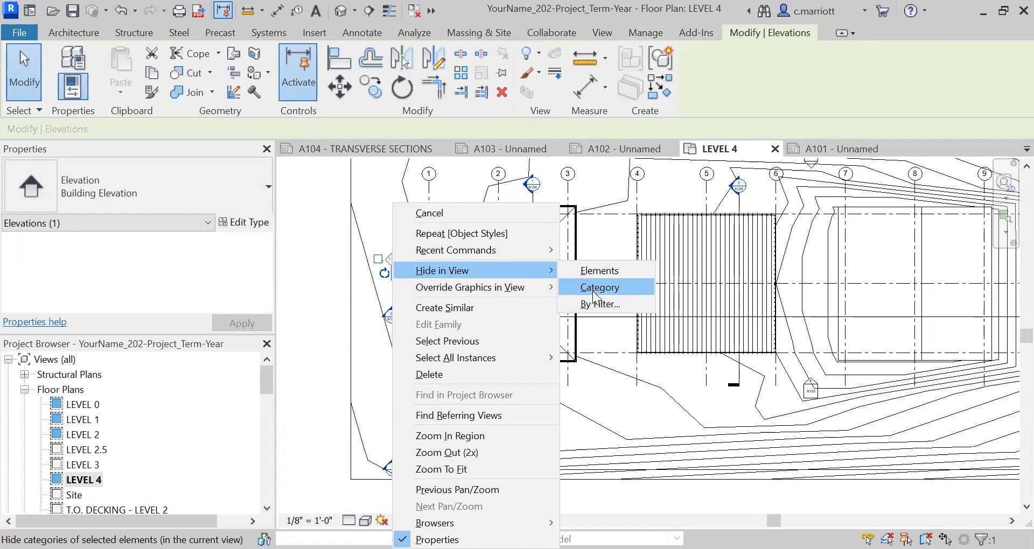
left_click(593, 290)
scroll(685, 337, "down", 4)
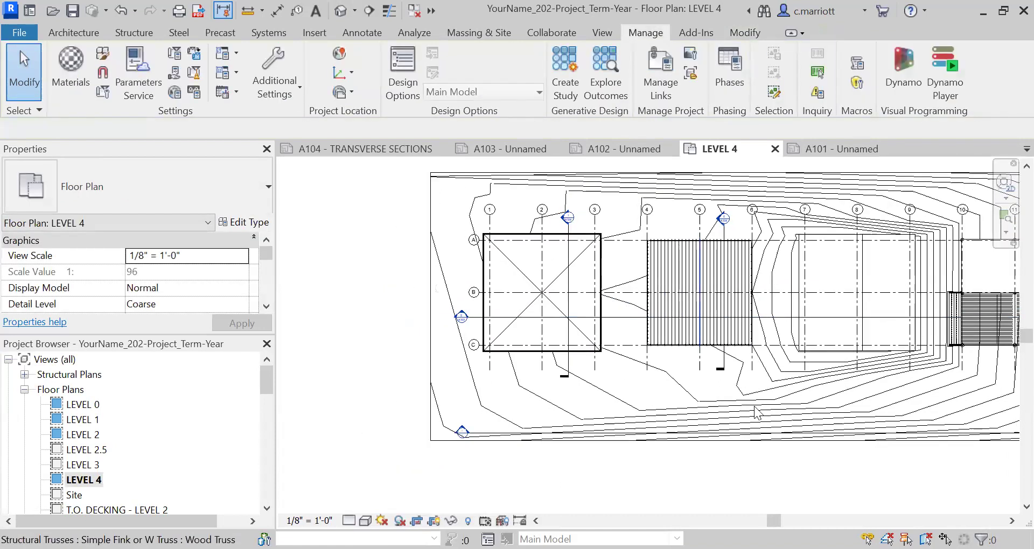
Open the project's Object Styles and expand the Topography category's subcategories under the model objects
middle_click_drag(687, 371, 657, 371)
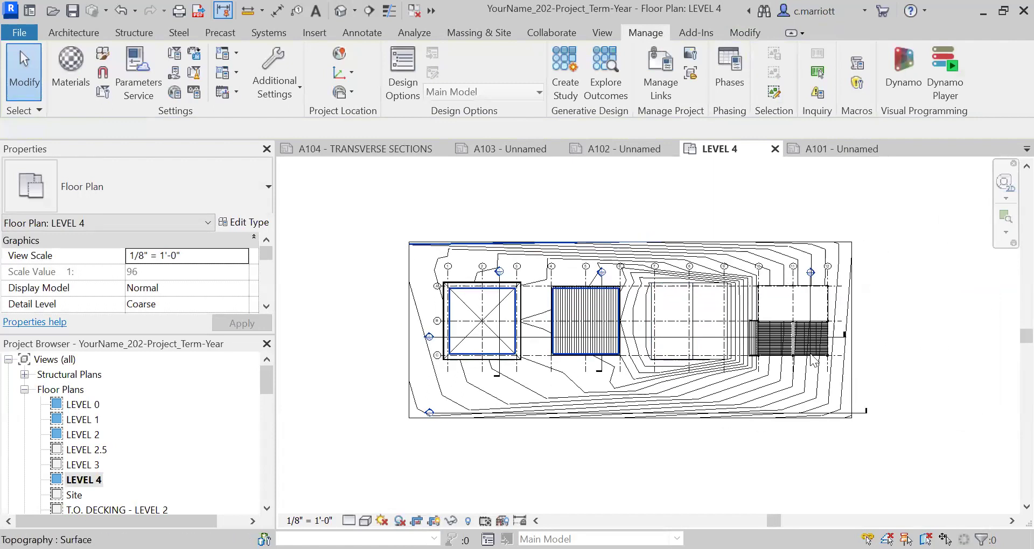
scroll(790, 302, "up", 2)
middle_click_drag(625, 340, 710, 361)
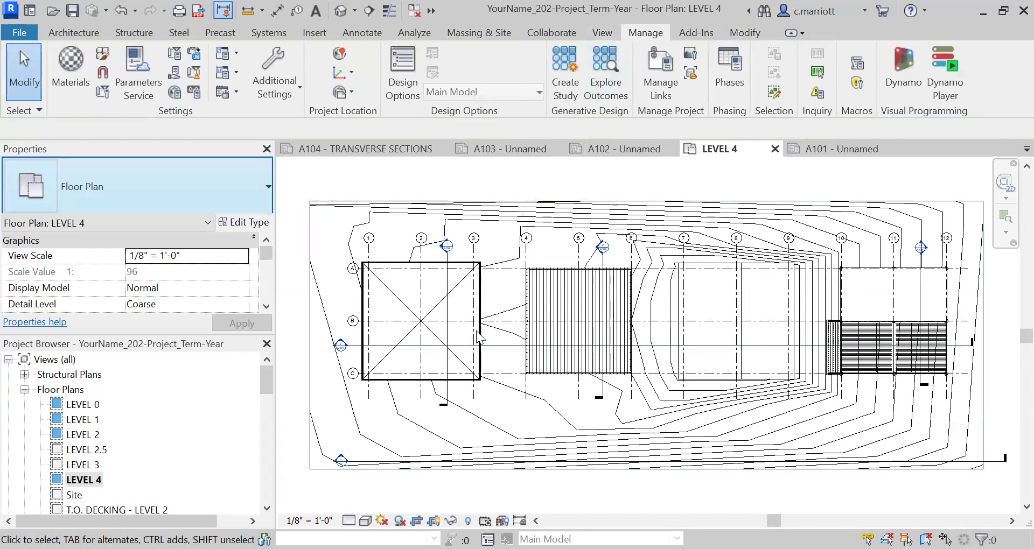
scroll(517, 225, "up", 5)
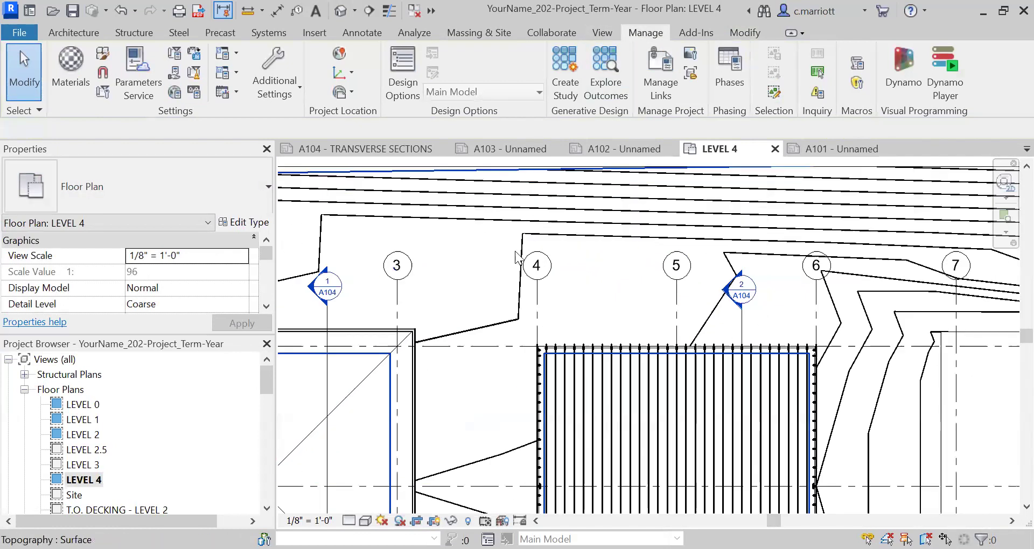
scroll(497, 241, "down", 5)
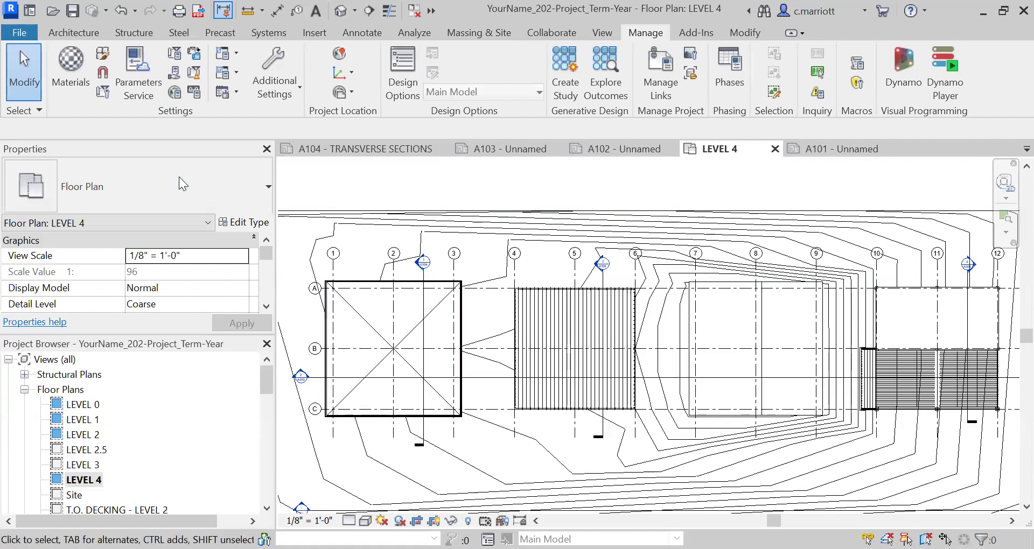
left_click(106, 52)
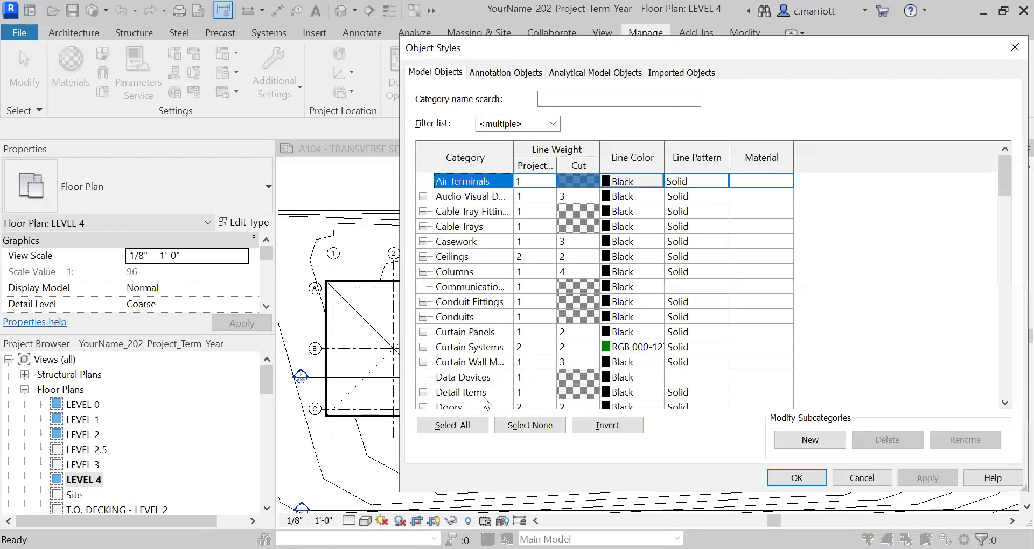
left_click_drag(1005, 177, 1004, 377)
left_click(423, 333)
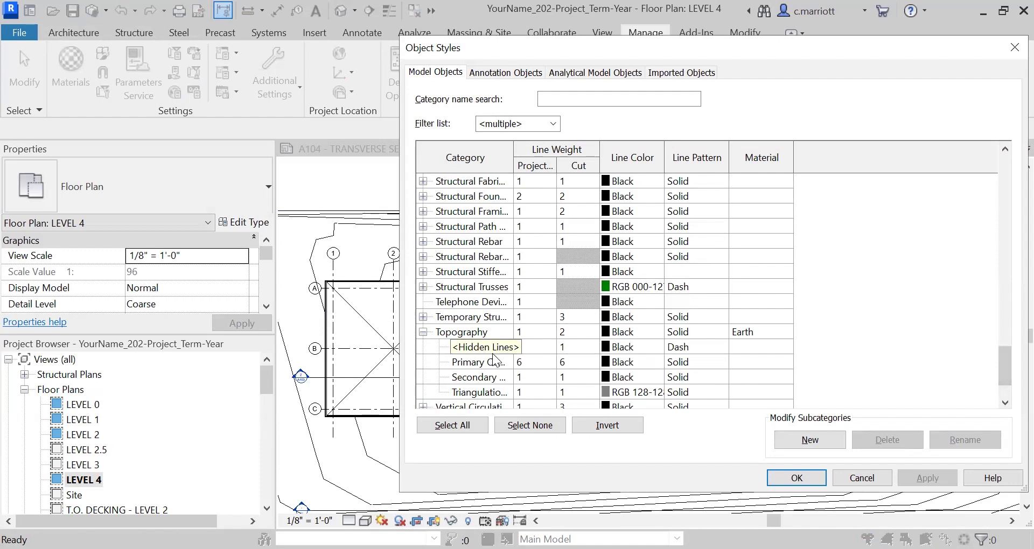
Set the projection and cut line weights of the Topography Primary Contours to 2
left_click(534, 363)
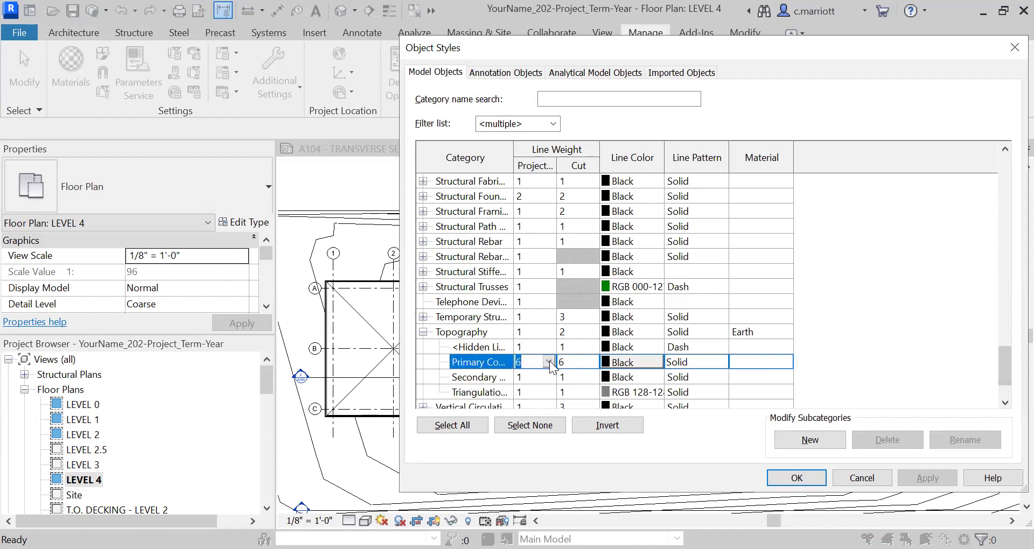
left_click(549, 362)
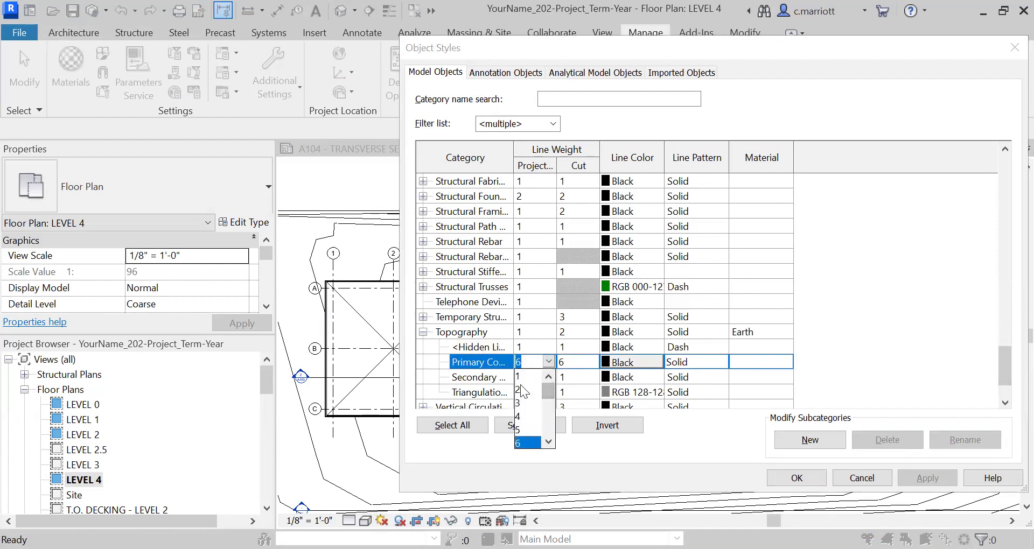
left_click(522, 390)
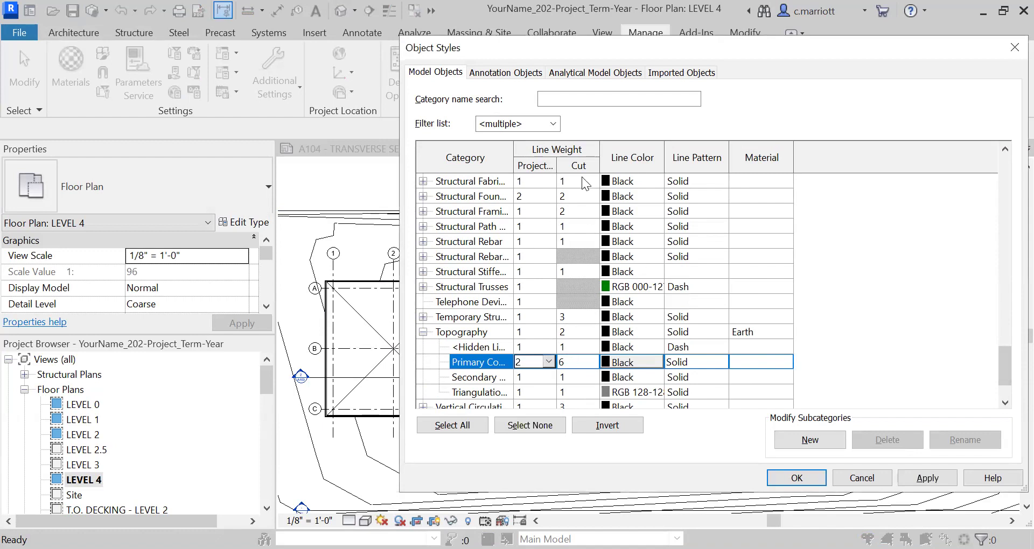
left_click(593, 363)
left_click(568, 379)
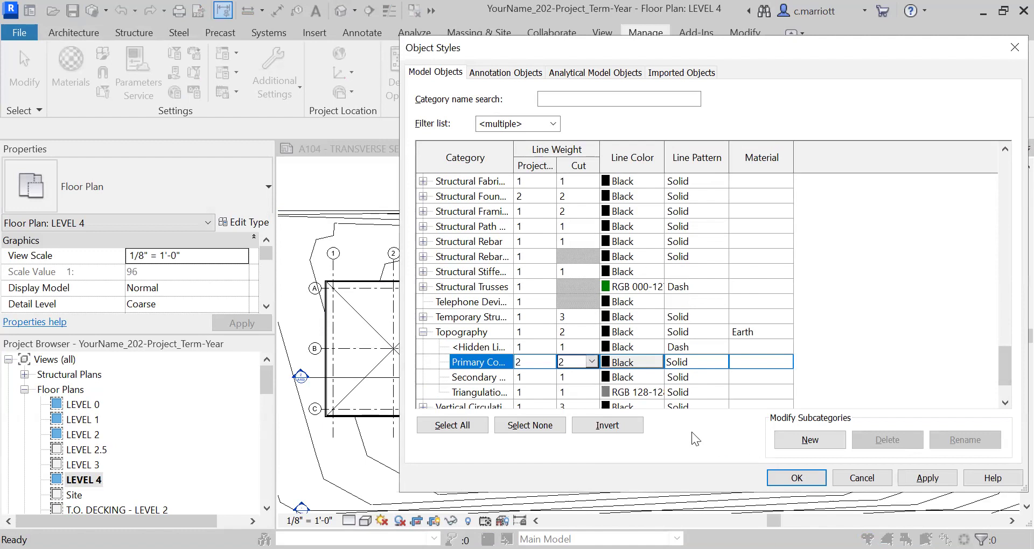
Set both the cut and projection line weights of the Topography Primary Contours to 1 and apply the object styles
left_click(591, 362)
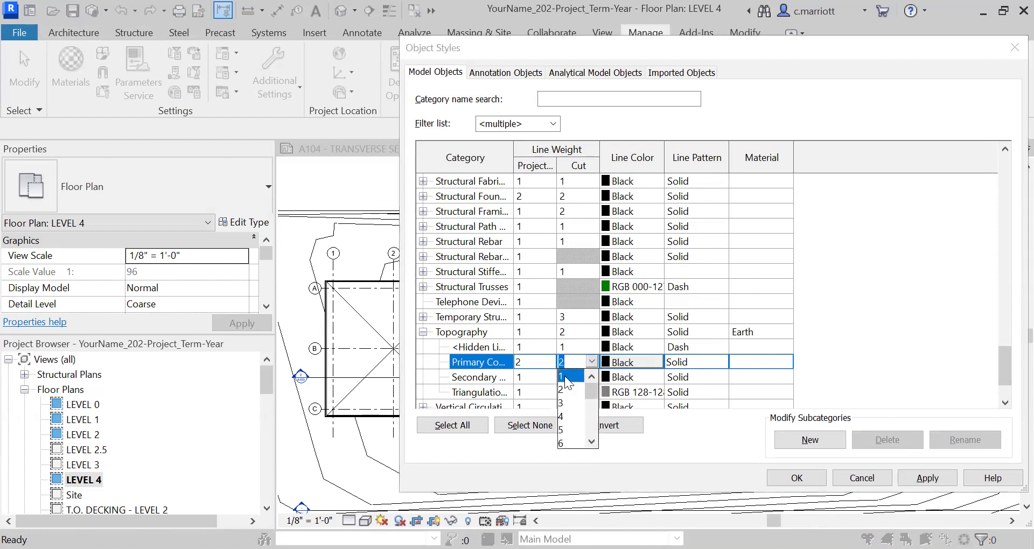
left_click(544, 361)
left_click(549, 362)
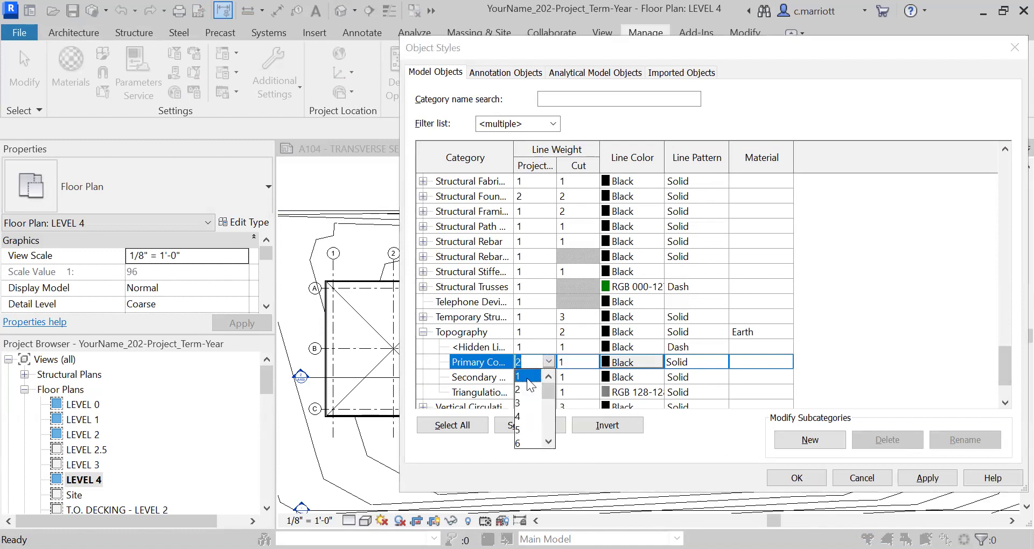
left_click(530, 376)
left_click(924, 477)
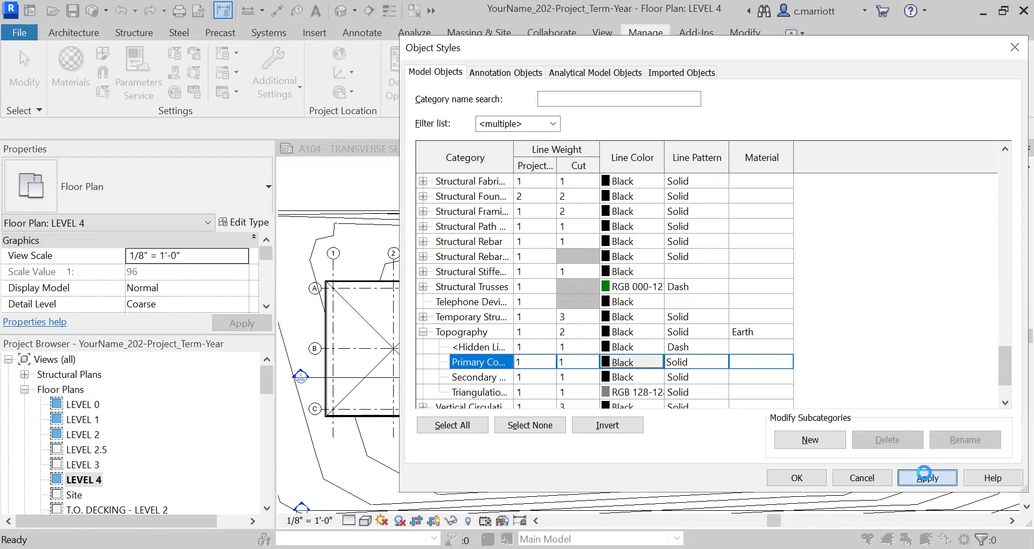
left_click(801, 479)
Rename the LEVEL 4 floor plan as ROOF LEVEL and apply the new name to the corresponding level and views
scroll(603, 240, "up", 5)
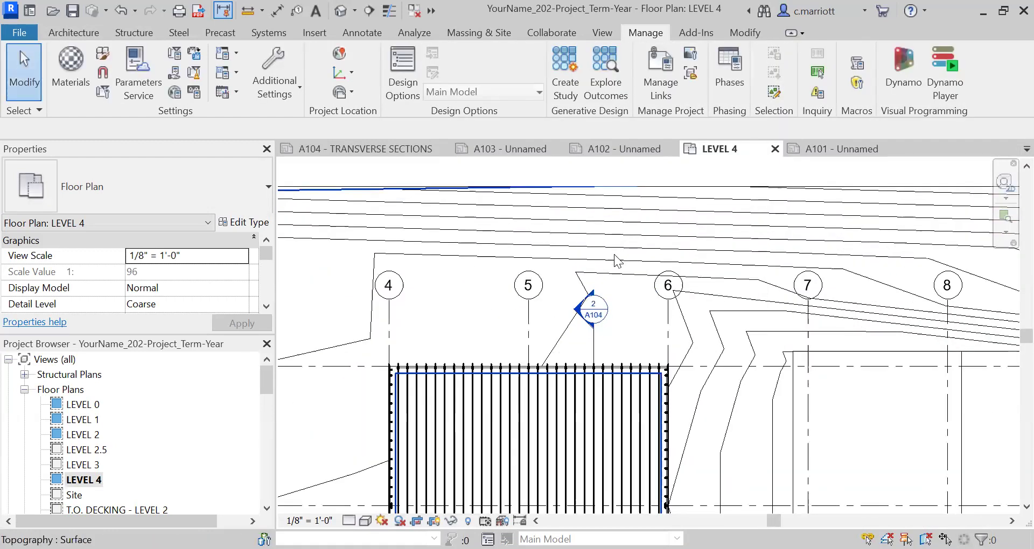
scroll(619, 263, "down", 2)
scroll(621, 263, "down", 3)
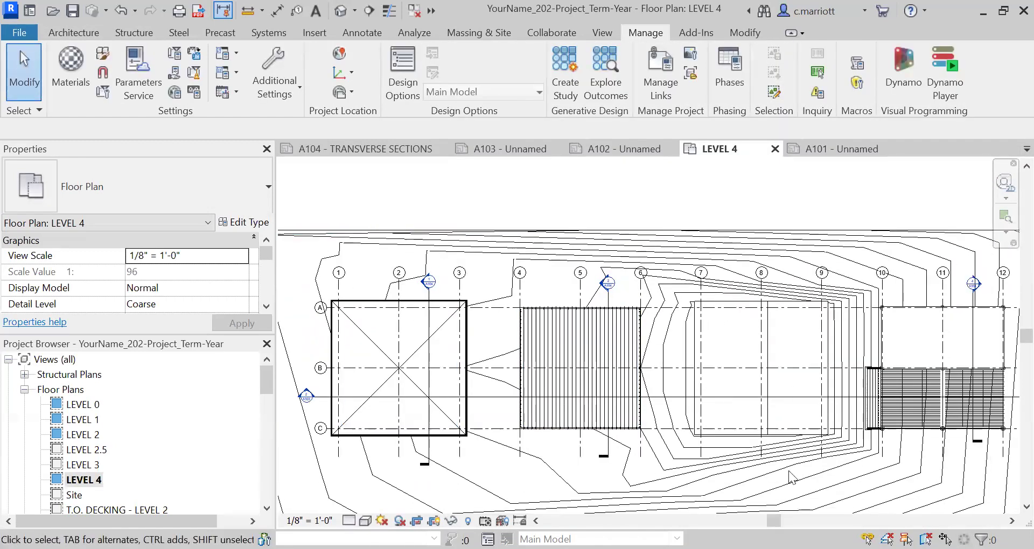
scroll(695, 366, "down", 3)
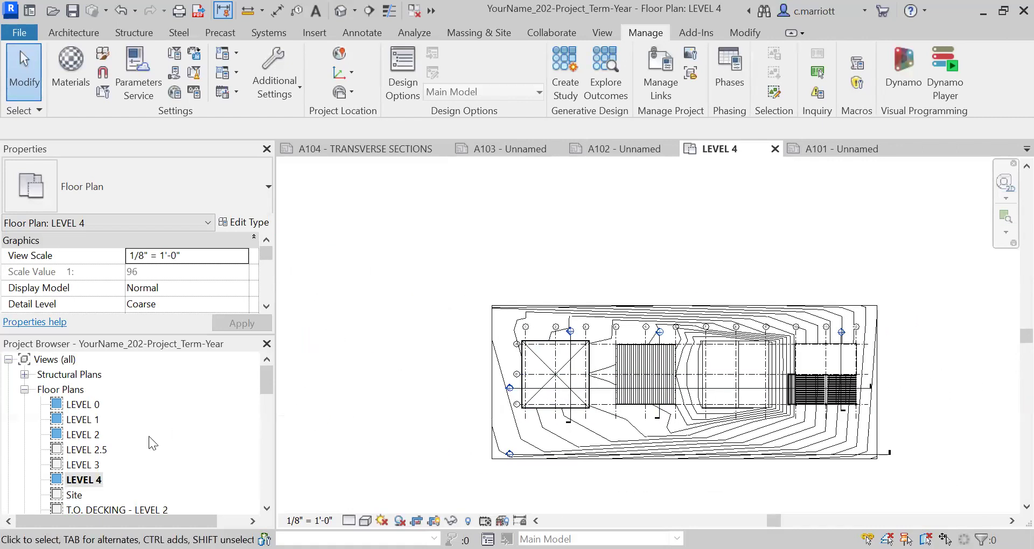
right_click(79, 477)
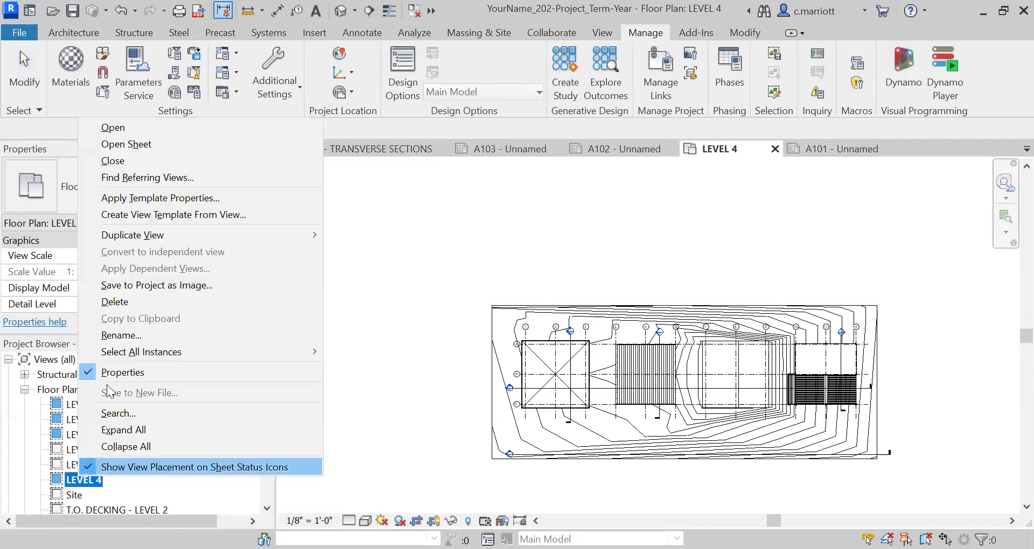
left_click(103, 334)
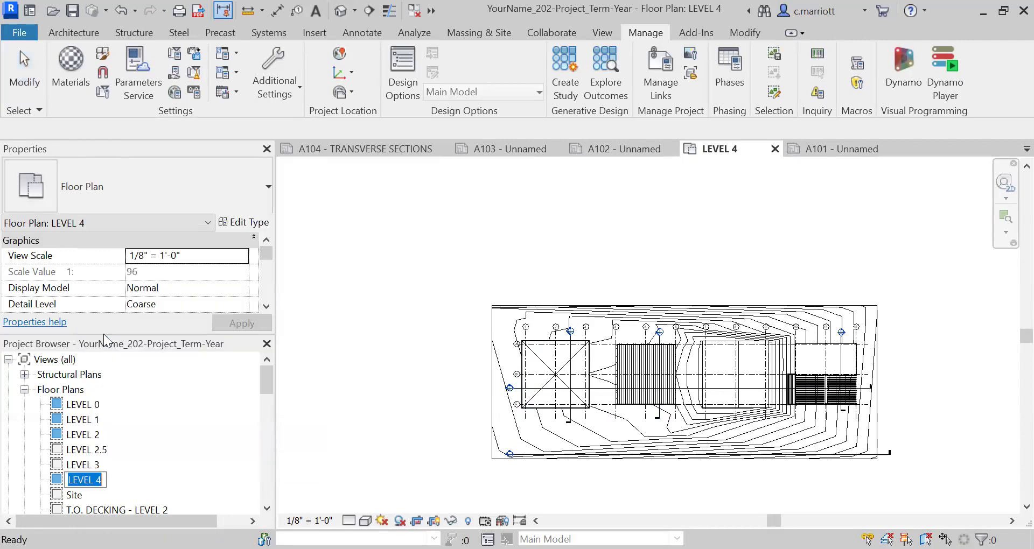
key("BackSpace")
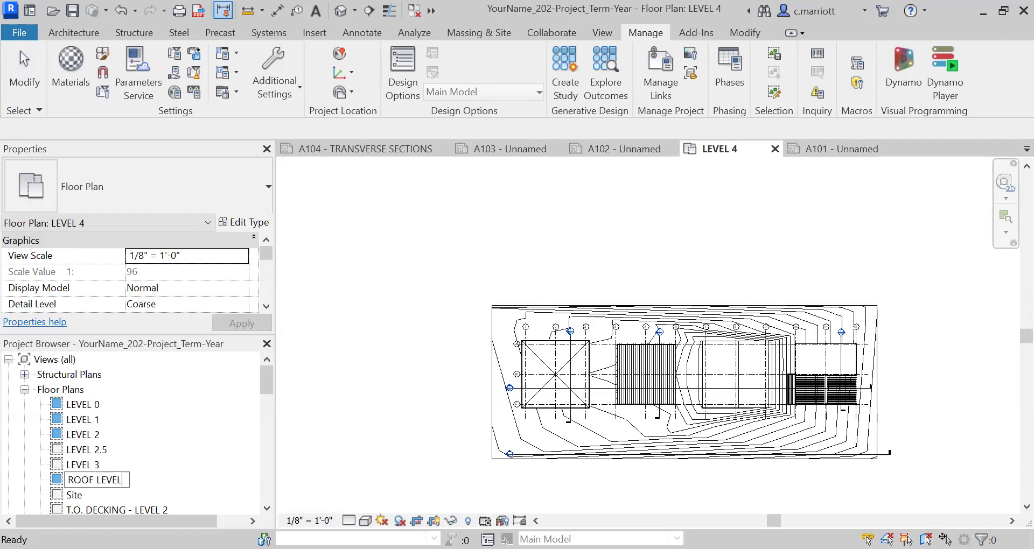
type("ROOF LEVEL")
key("Return")
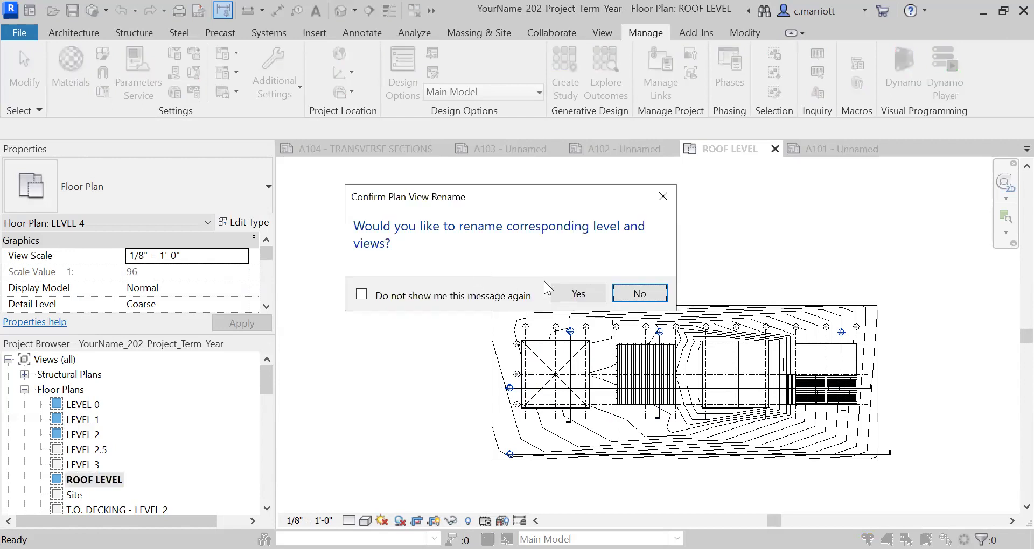
left_click(573, 293)
left_click(361, 415)
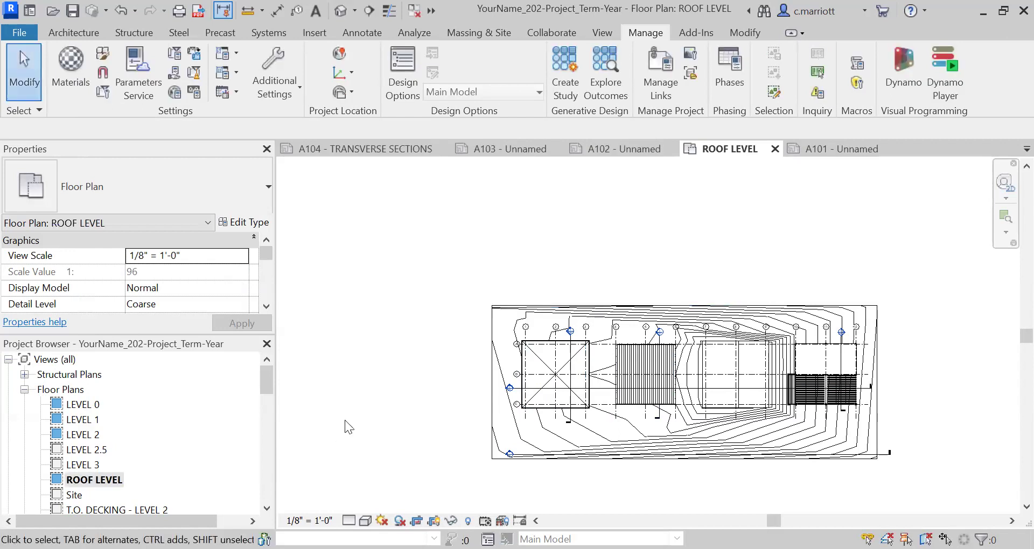
Open sheet A103 and try to place the ROOF LEVEL floor plan above the existing drawings
left_click(265, 486)
left_click(265, 487)
left_click(265, 487)
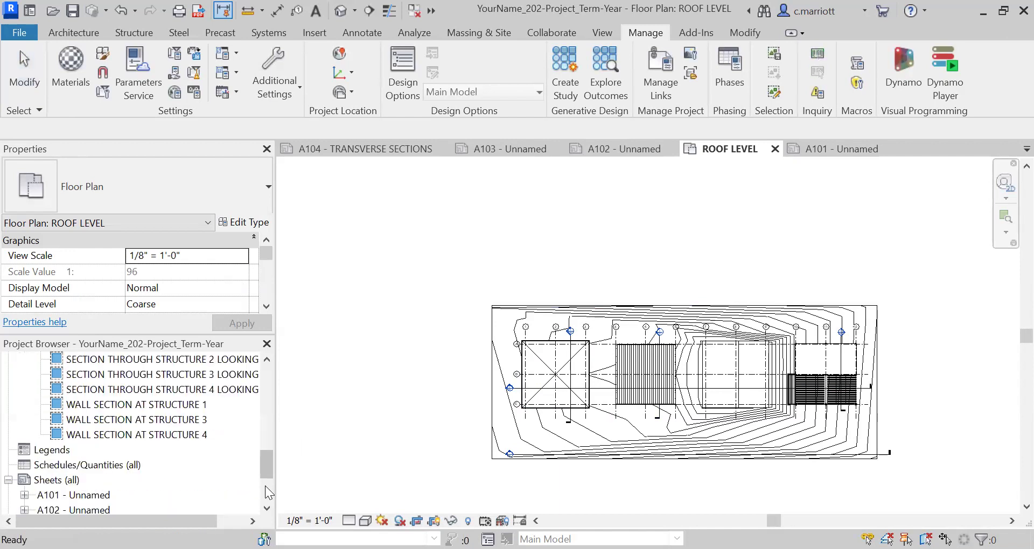
left_click(261, 479)
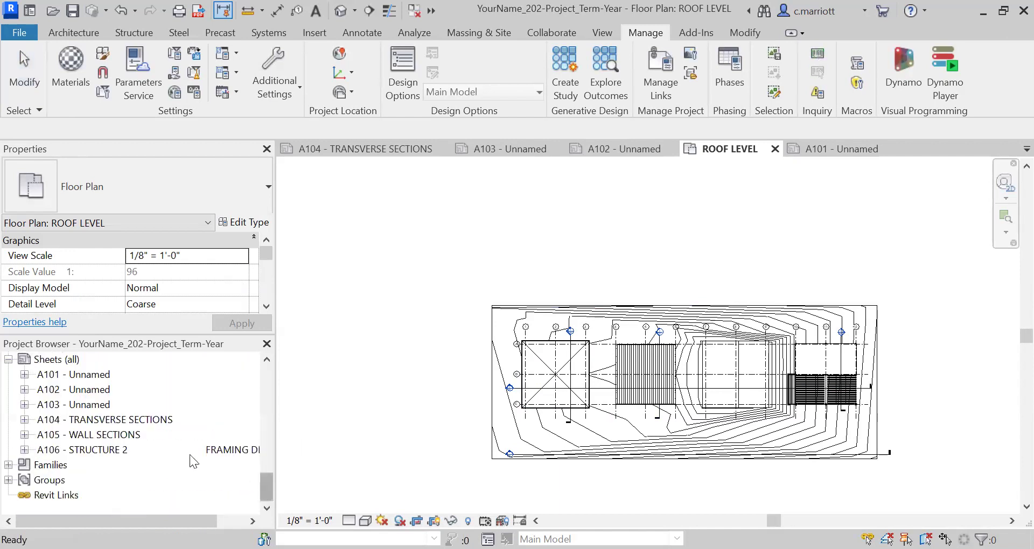
double_click(84, 409)
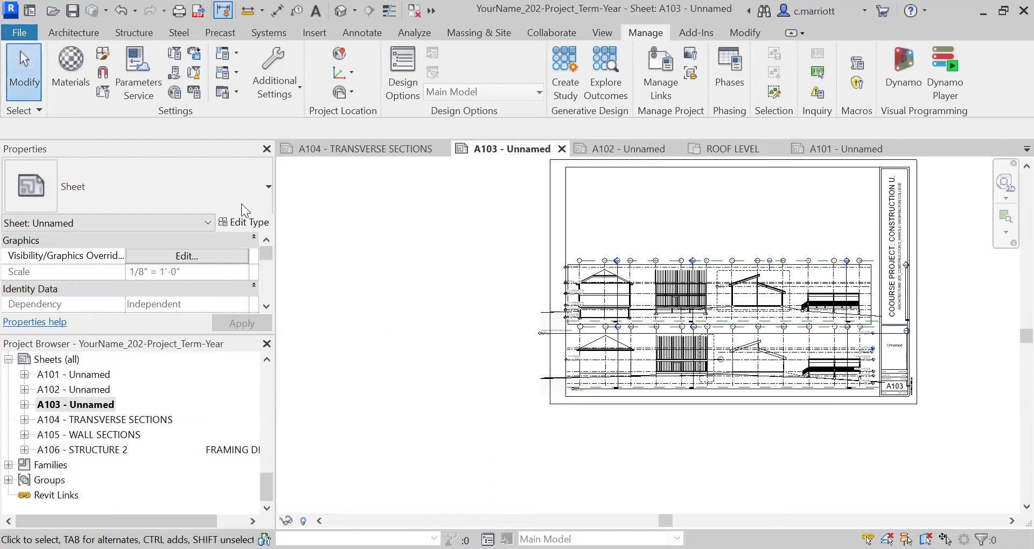
left_click_drag(260, 483, 266, 391)
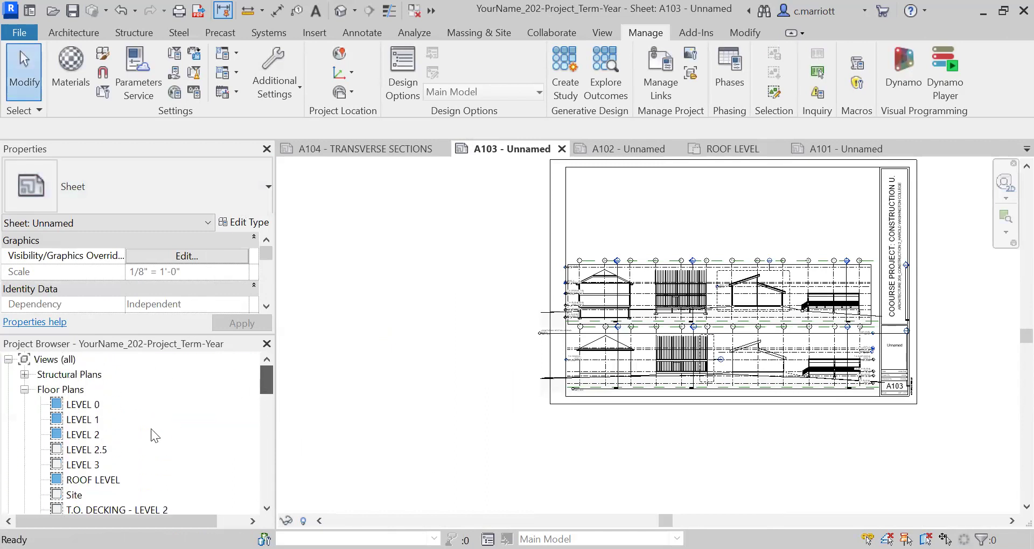
left_click(87, 480)
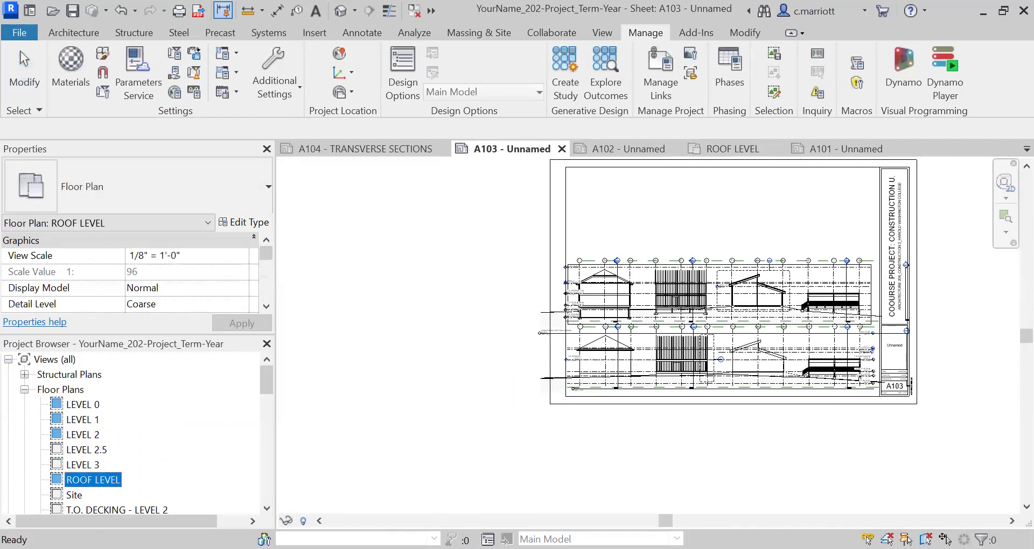
left_click_drag(86, 481, 641, 223)
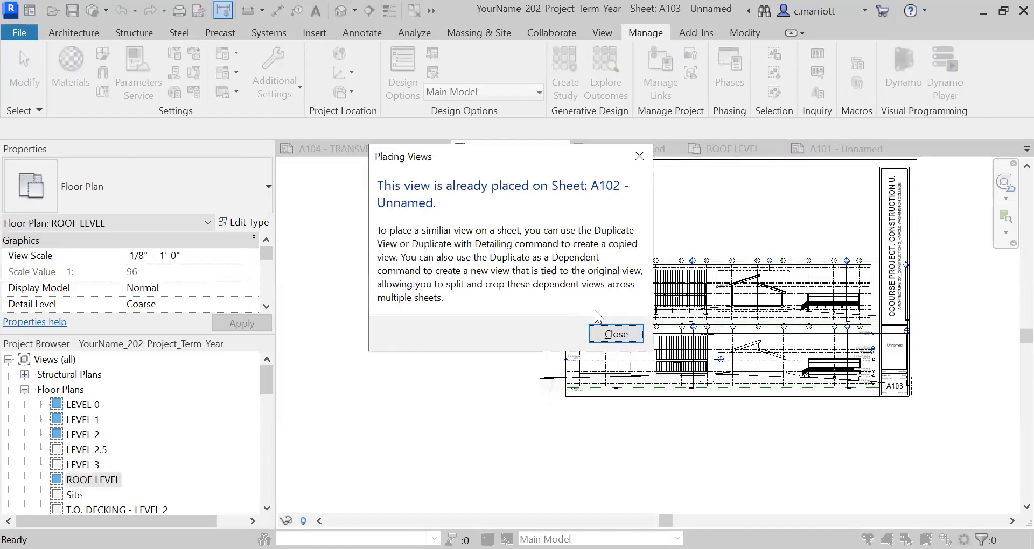
key("Return")
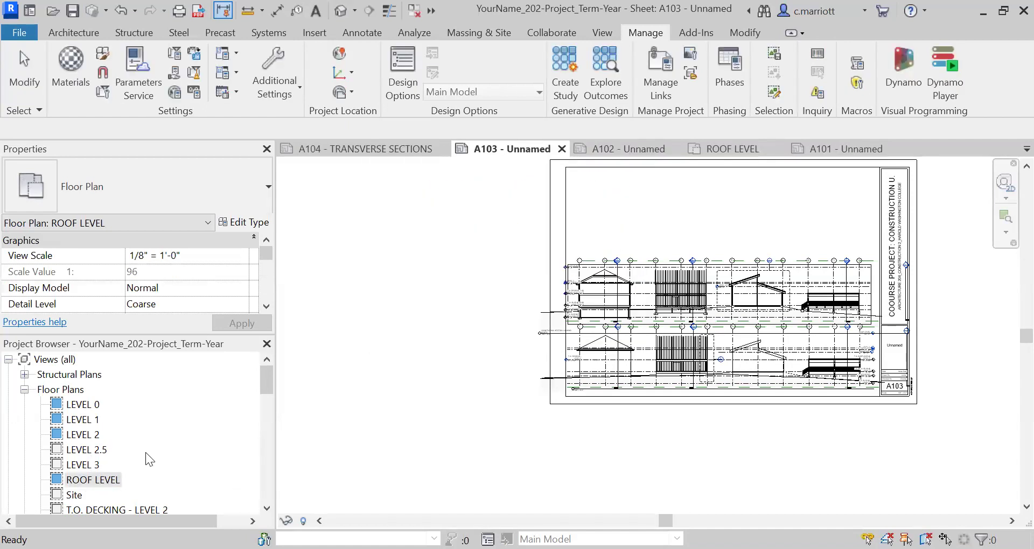
Open sheet A102 and delete the roof plan viewport from the lower half of the sheet
scroll(268, 471, "down", 15)
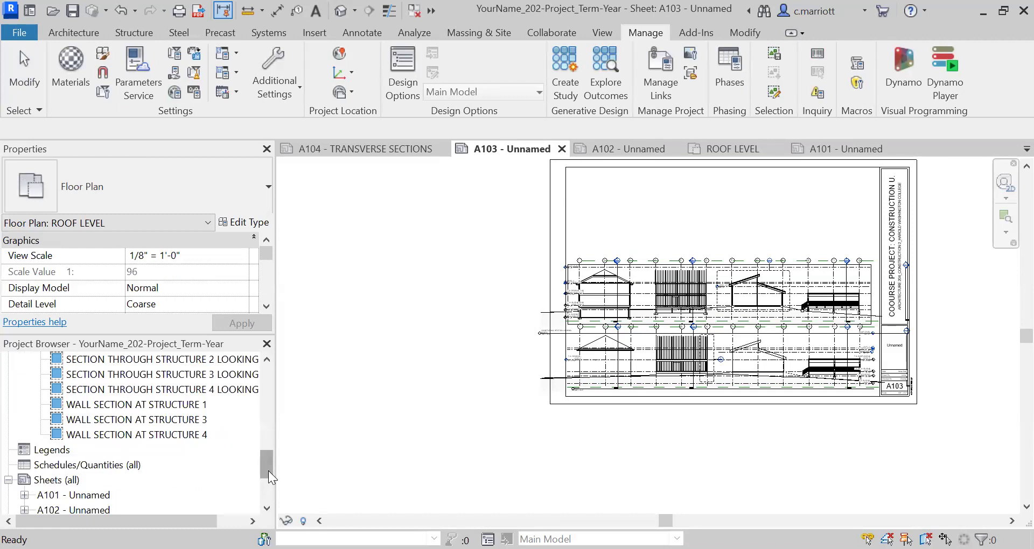
scroll(268, 471, "down", 3)
left_click(69, 393)
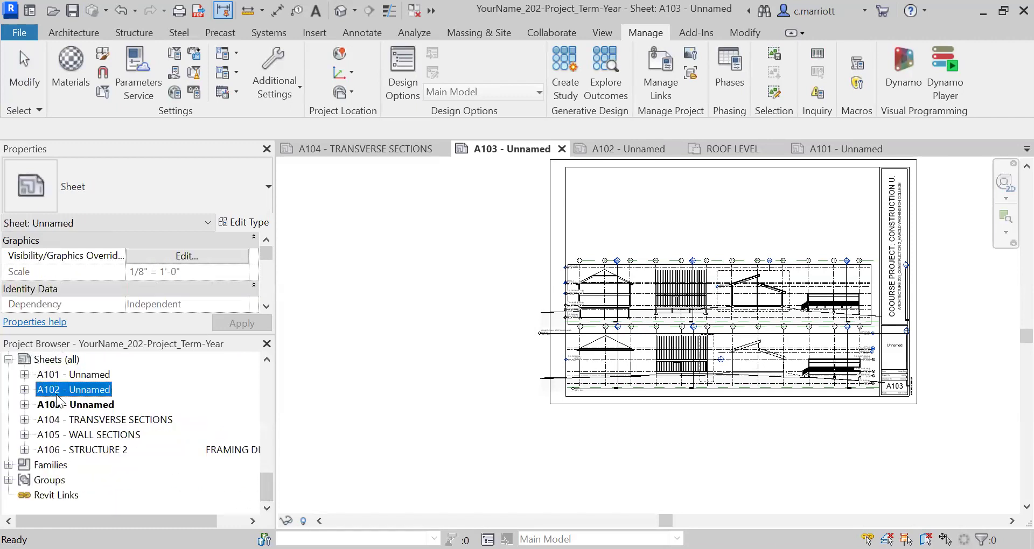
double_click(67, 389)
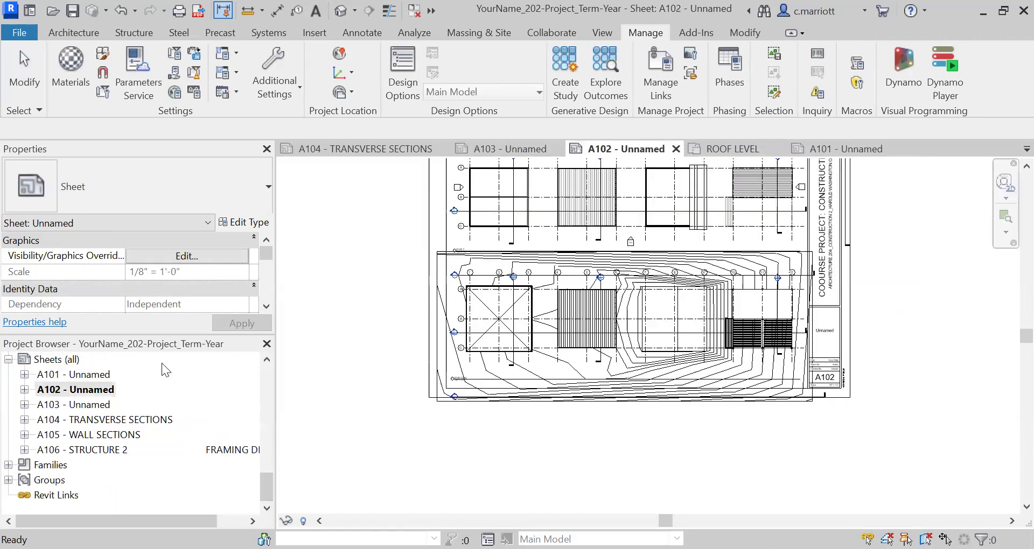
left_click(669, 275)
key("Delete")
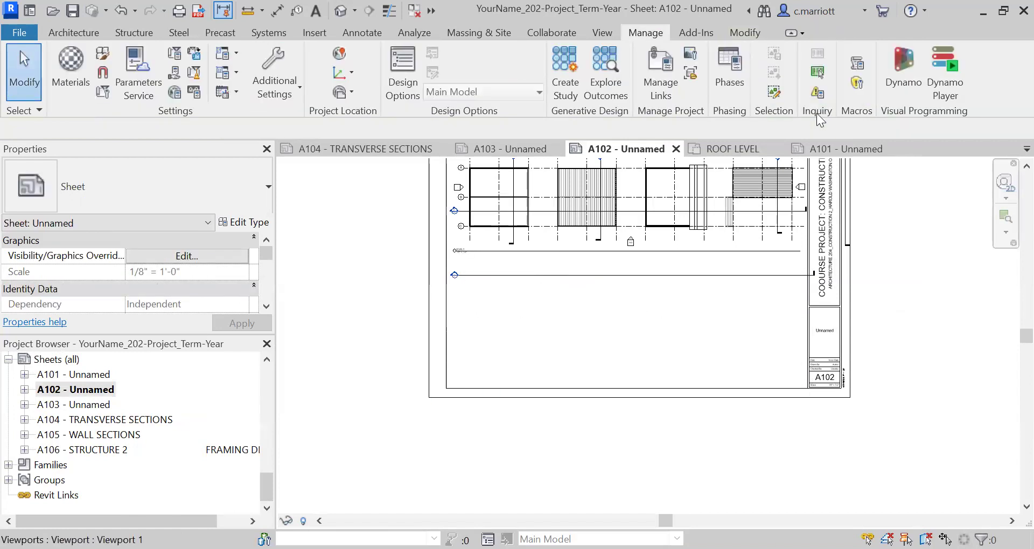
Place the ROOF LEVEL floor plan on sheet A103, in the upper part above the longitudinal section, aligned with its grids
double_click(83, 408)
scroll(255, 398, "up", 10)
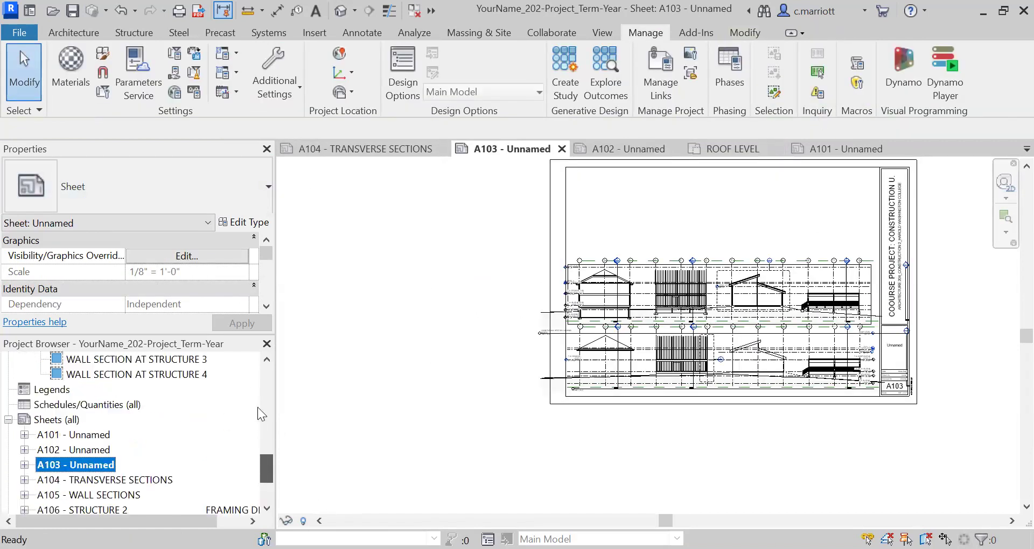
left_click(84, 450)
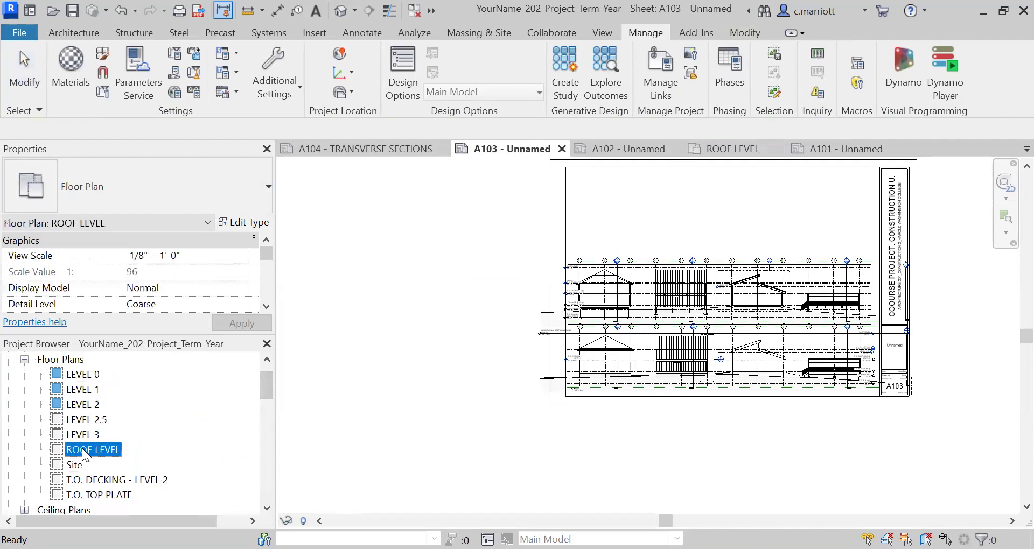
left_click(671, 226)
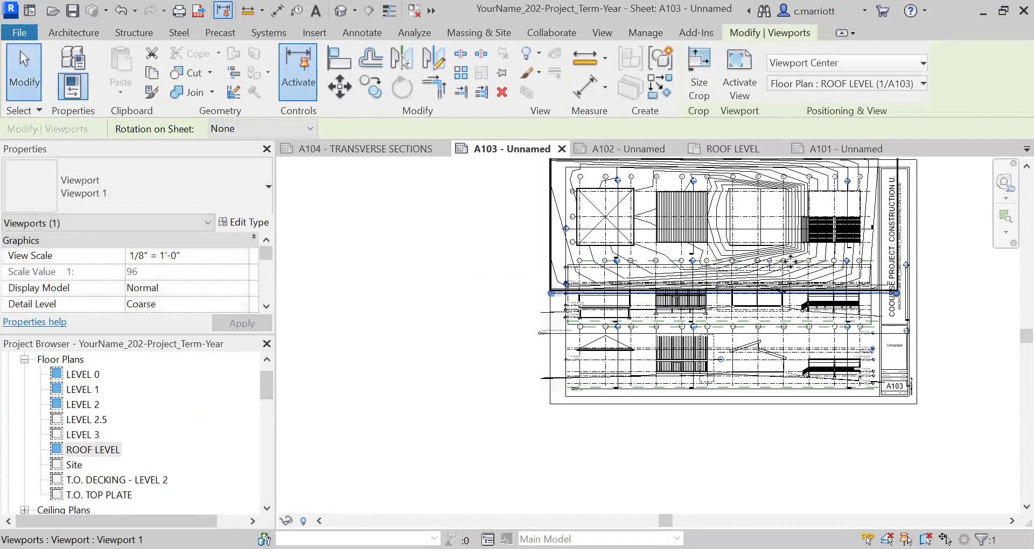
Delete the South elevation viewport from the lower part of sheet A103 and undo the deletion
scroll(759, 295, "down", 2)
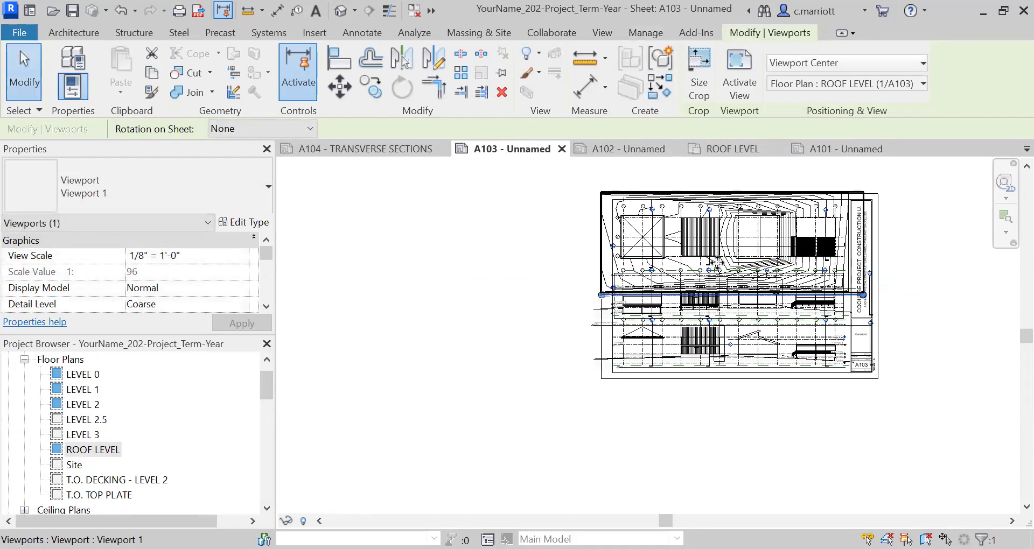
scroll(714, 266, "up", 2)
scroll(745, 298, "up", 3)
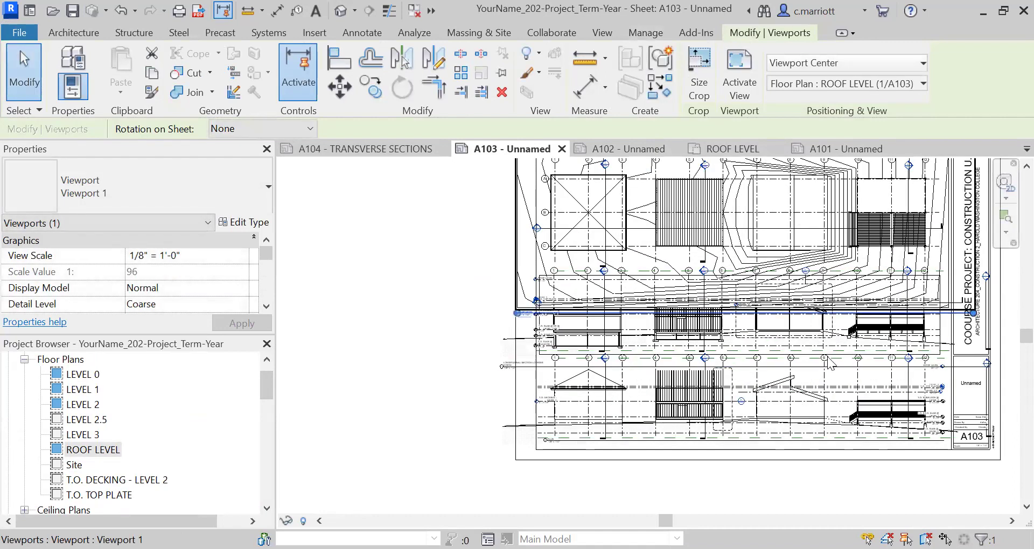
scroll(812, 396, "down", 3)
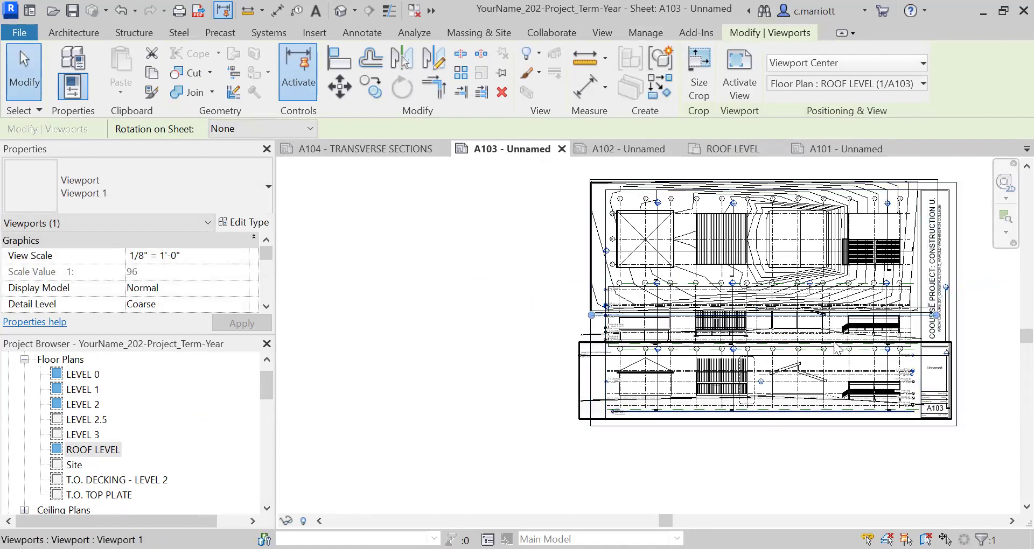
scroll(851, 366, "up", 3)
left_click(813, 384)
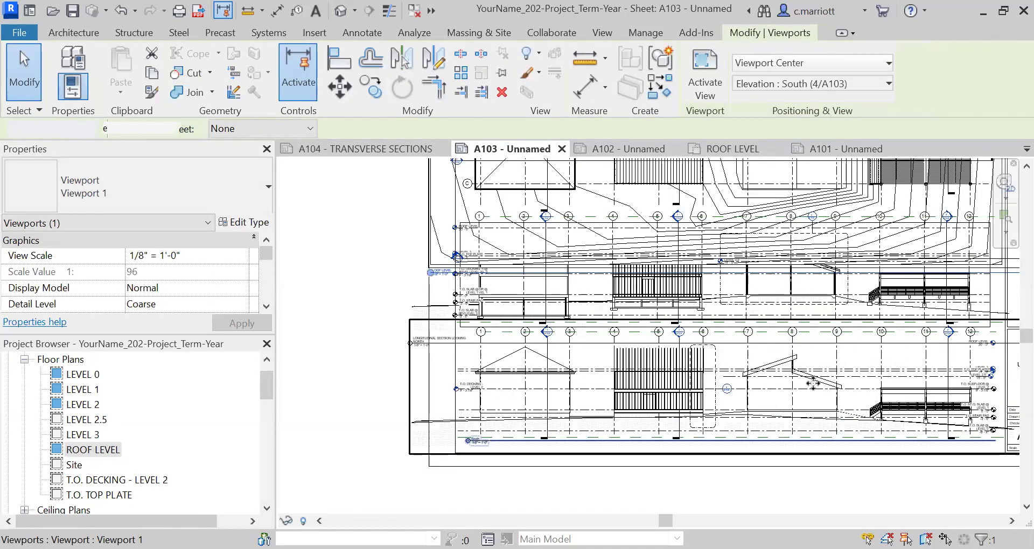
key("Delete")
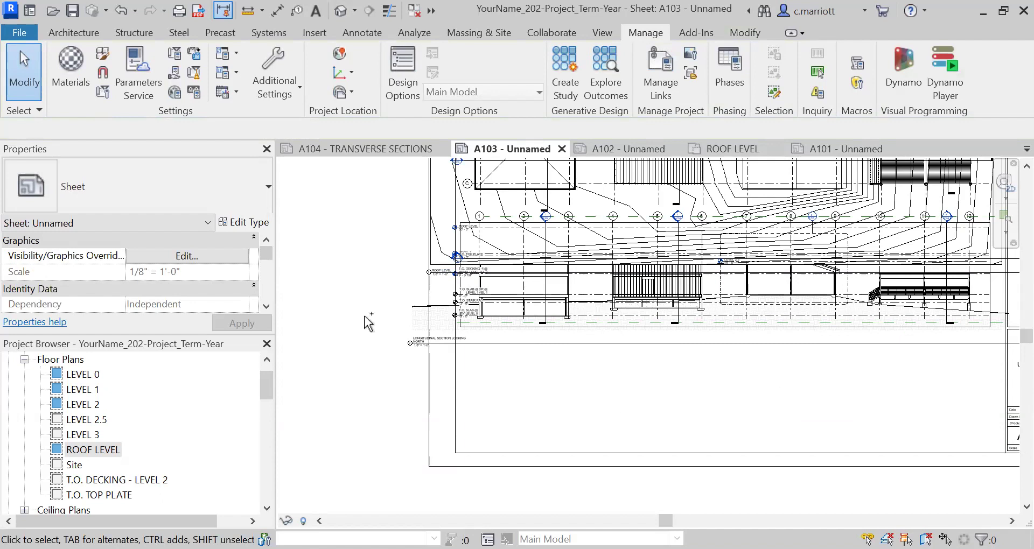
key("ctrl+z")
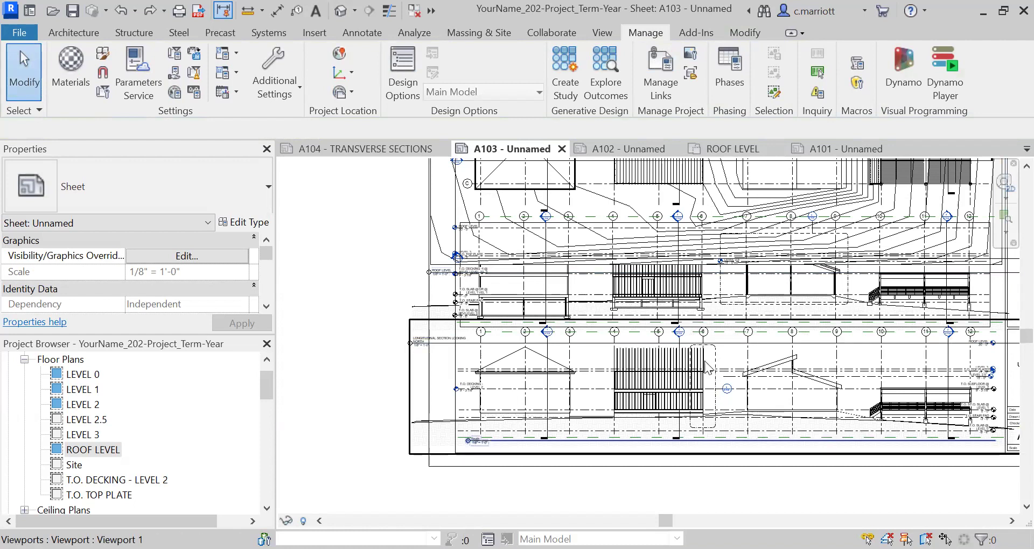
Open the ROOF LEVEL floor plan and pull the left edge of its crop region in close to the first structure
scroll(705, 367, "up", 4)
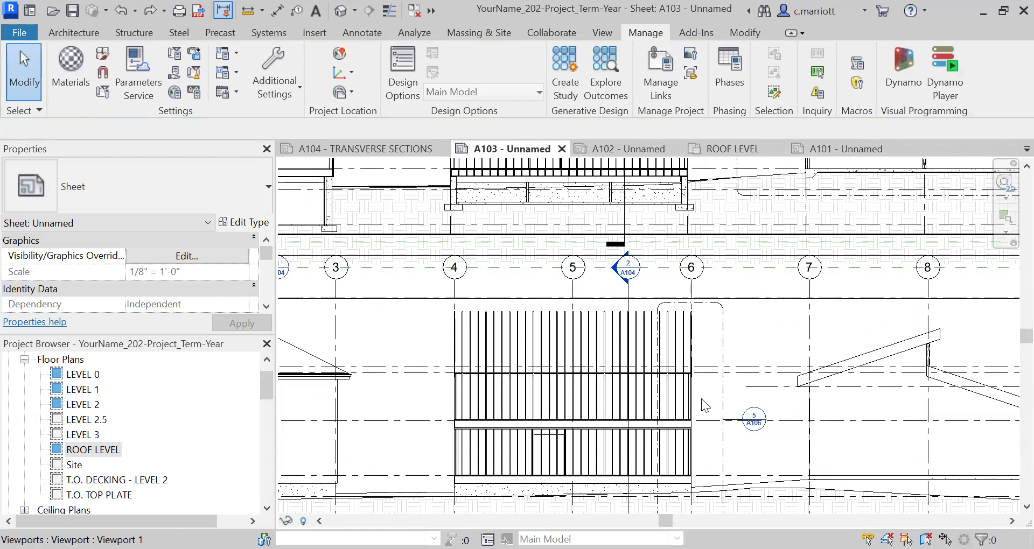
scroll(706, 383, "down", 4)
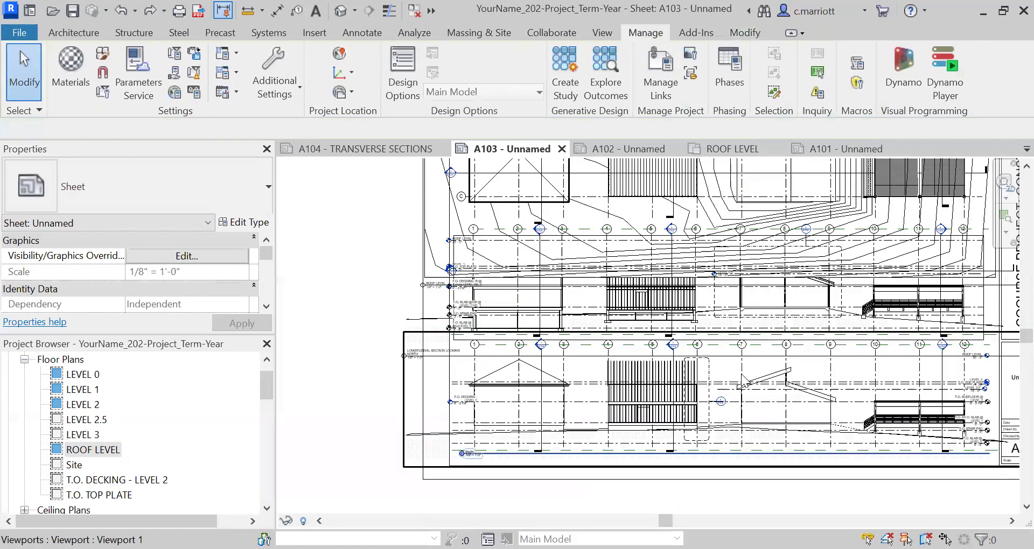
scroll(767, 338, "down", 4)
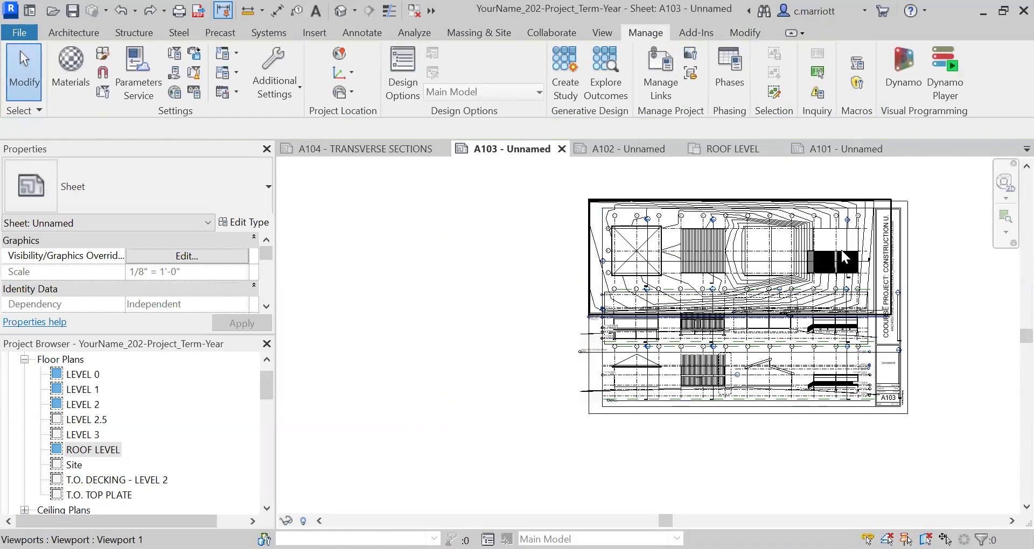
scroll(845, 259, "up", 3)
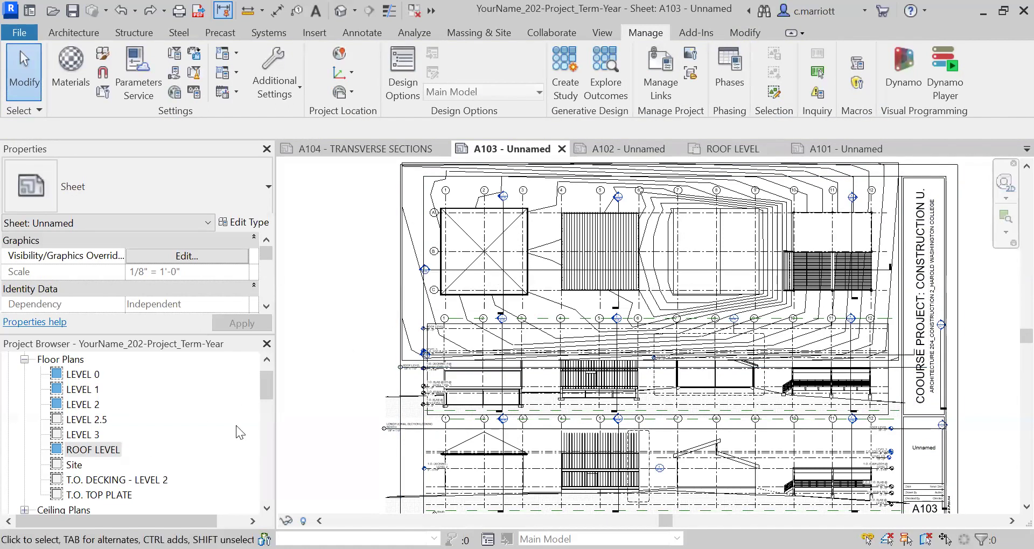
double_click(86, 450)
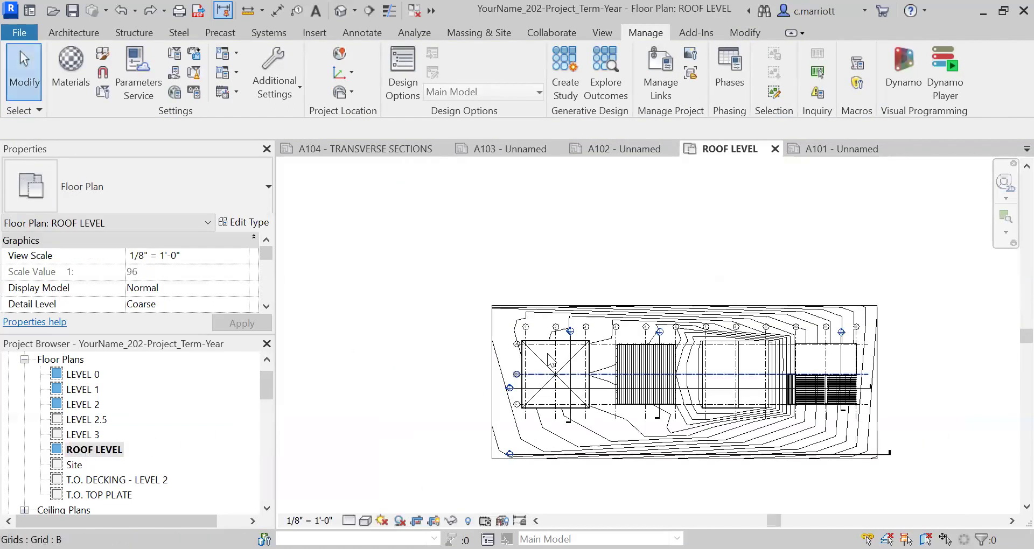
left_click(496, 386)
scroll(498, 383, "up", 1)
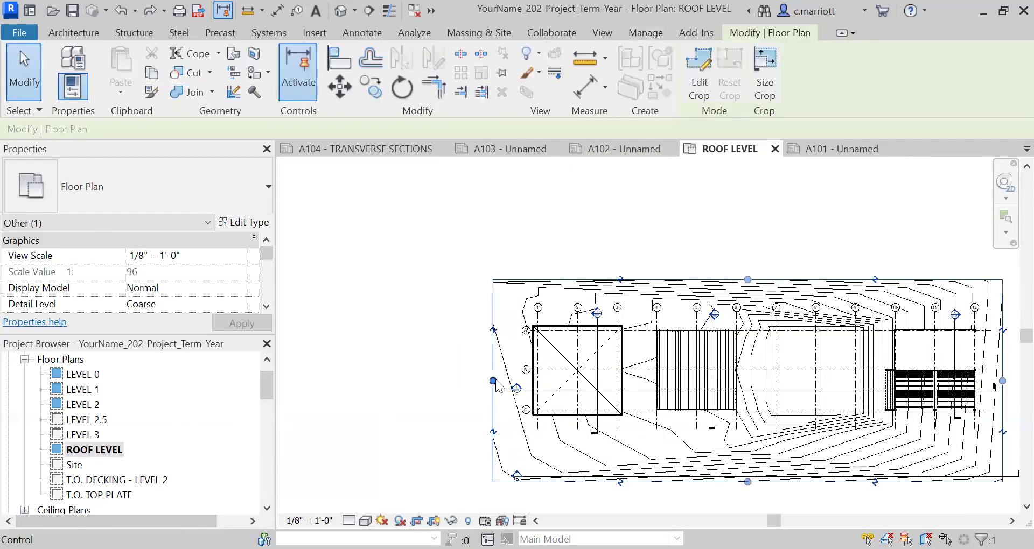
left_click_drag(512, 380, 519, 381)
scroll(525, 345, "up", 2)
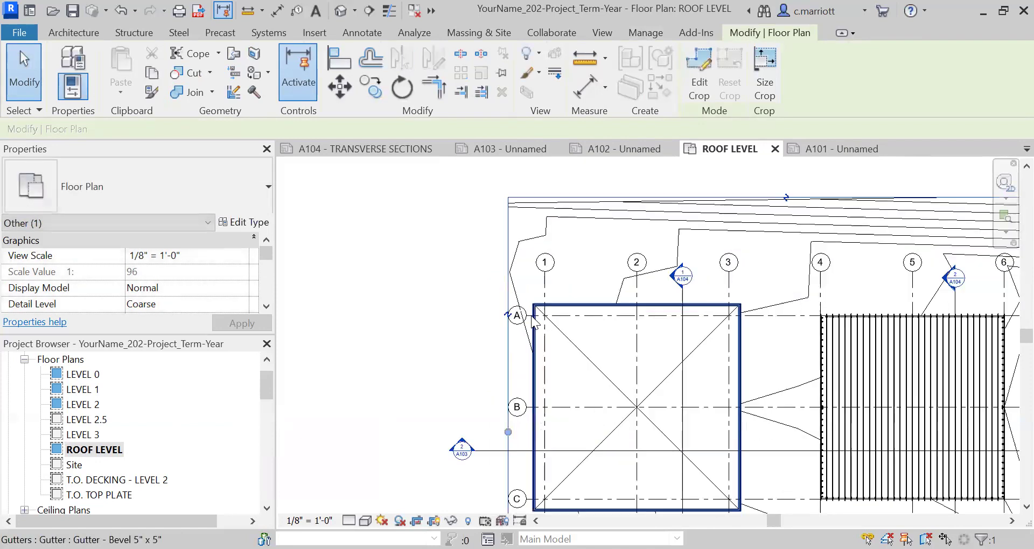
Extend the lettered grid lines A to C so their bubbles sit outside the left edge of the crop region
left_click(526, 331)
left_click_drag(521, 323, 482, 315)
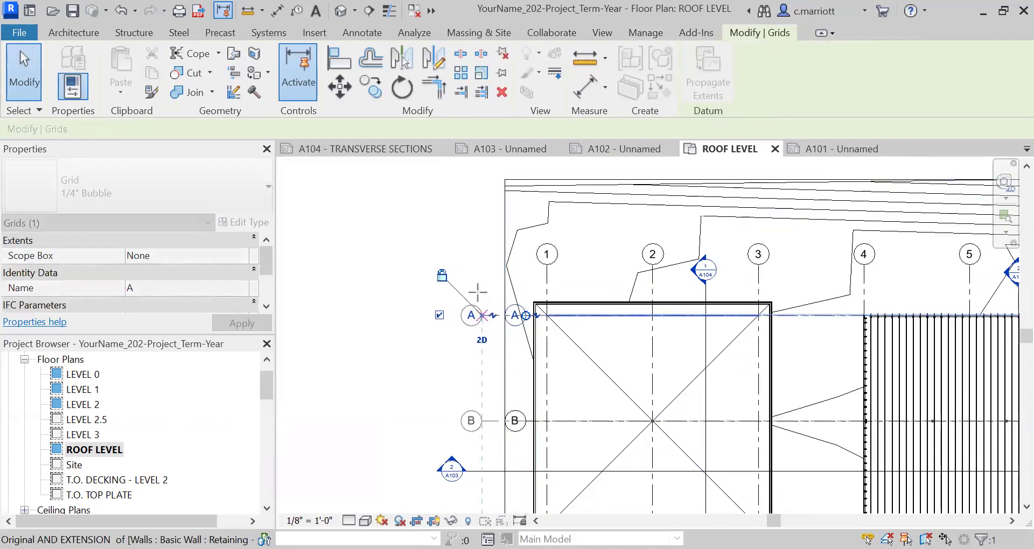
left_click_drag(477, 278, 477, 277)
left_click(475, 254)
Lower the top edge of the ROOF LEVEL crop region to just beneath the numbered grid bubbles
scroll(673, 260, "down", 2)
middle_click_drag(595, 291, 369, 308)
scroll(627, 274, "up", 1)
left_click(723, 233)
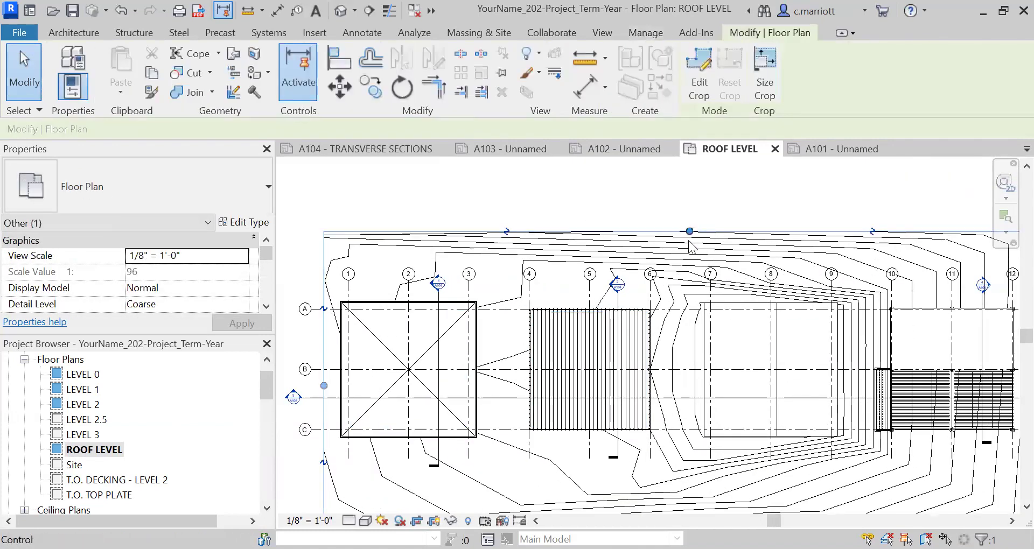
left_click_drag(689, 232, 692, 289)
left_click(623, 200)
Raise the bottom edge of the crop region to just below the buildings and pull its right edge in toward grid 12
scroll(629, 297, "up", 2)
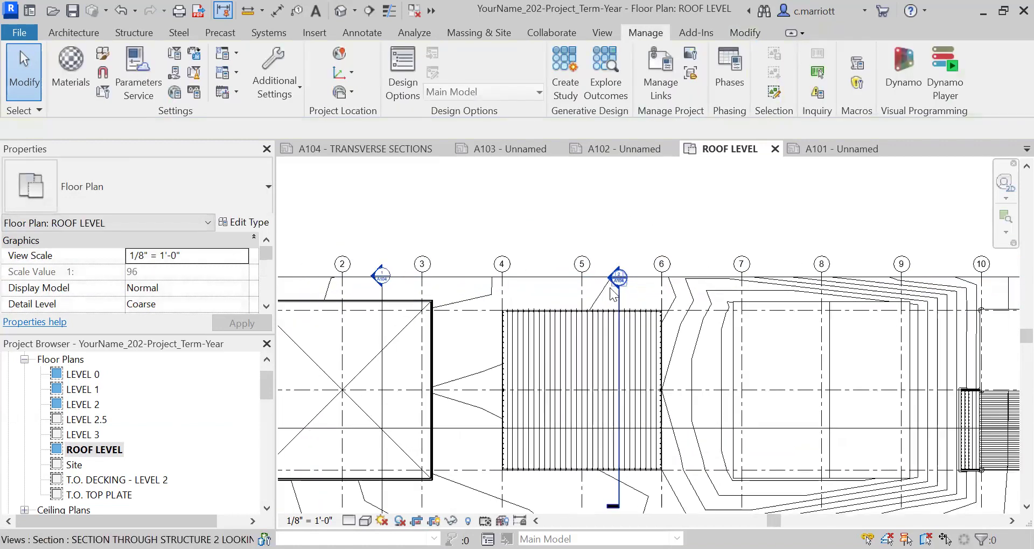
scroll(628, 292, "down", 3)
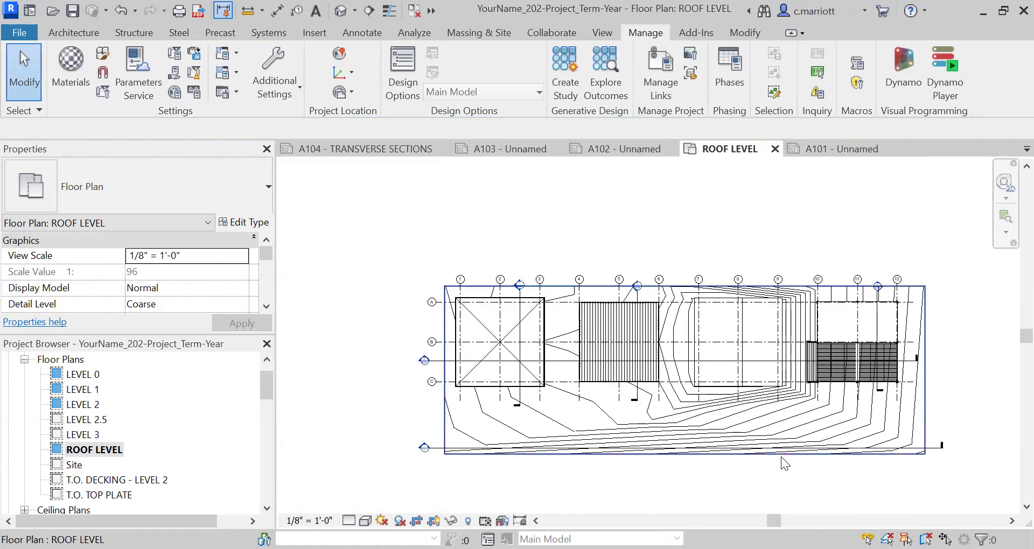
scroll(711, 485, "up", 2)
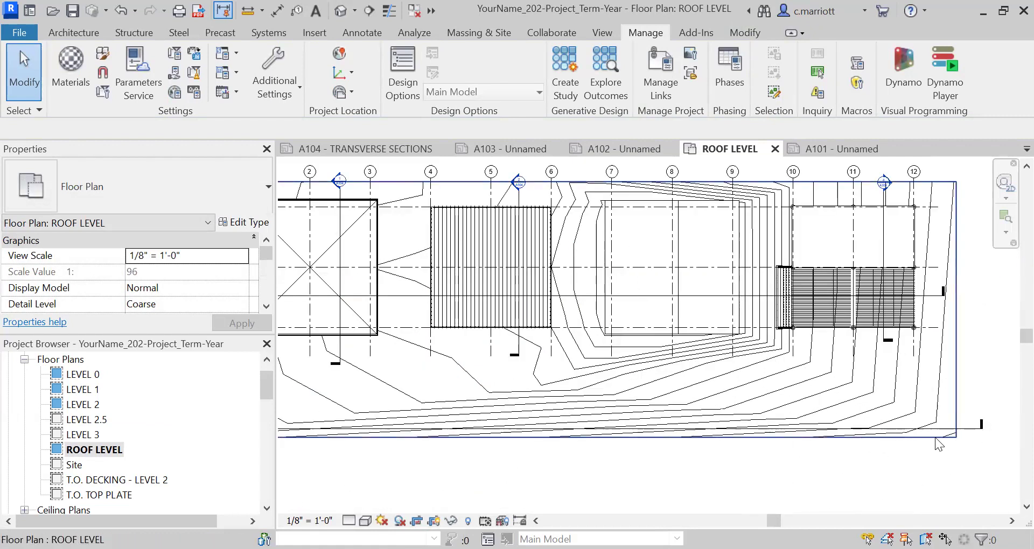
left_click(582, 416)
left_click_drag(590, 437, 574, 350)
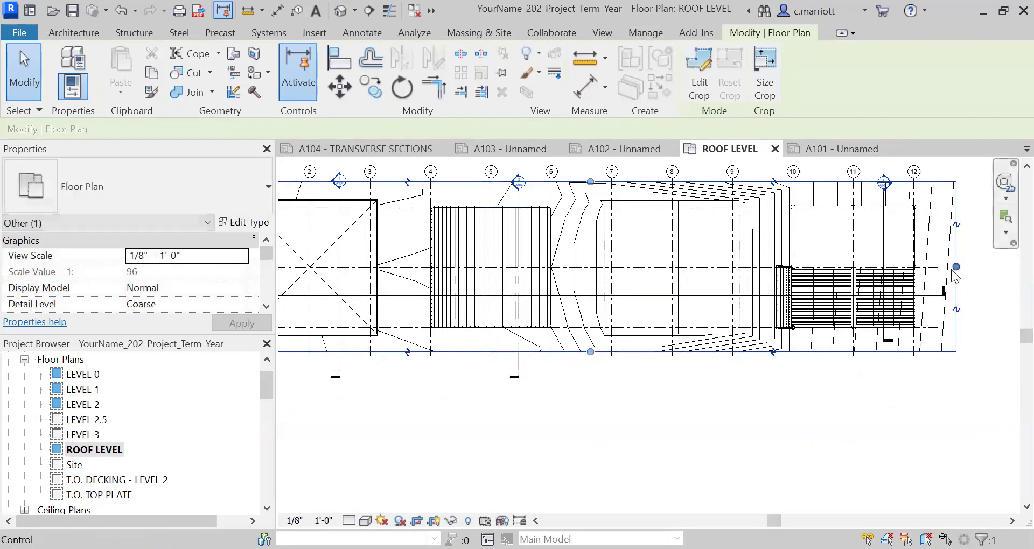
left_click_drag(953, 266, 934, 266)
left_click(574, 420)
scroll(337, 409, "down", 2)
middle_click_drag(397, 437, 514, 427)
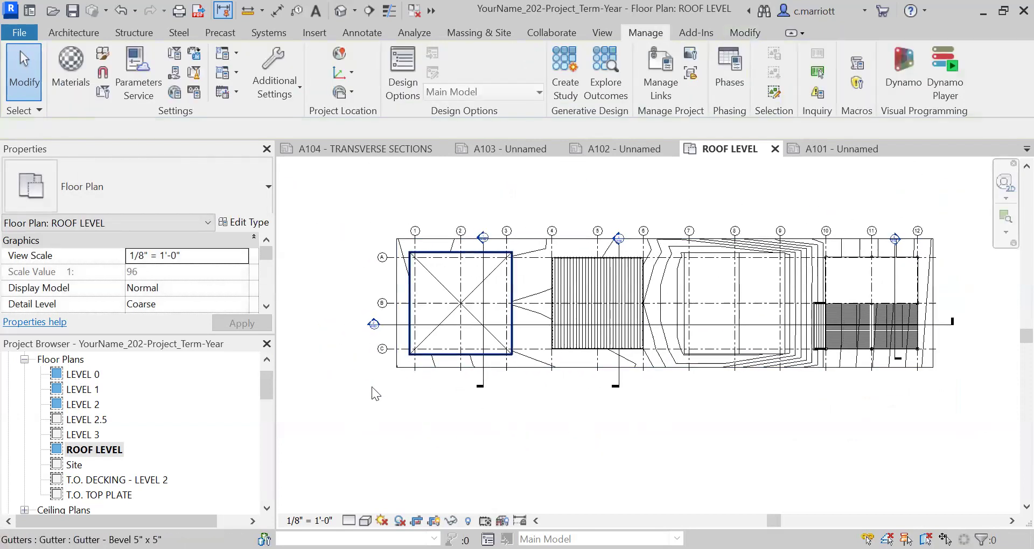
Open sheet A103 and examine how the cropped roof plan fits above the longitudinal section and South elevation
left_click(264, 485)
left_click(265, 486)
left_click(265, 485)
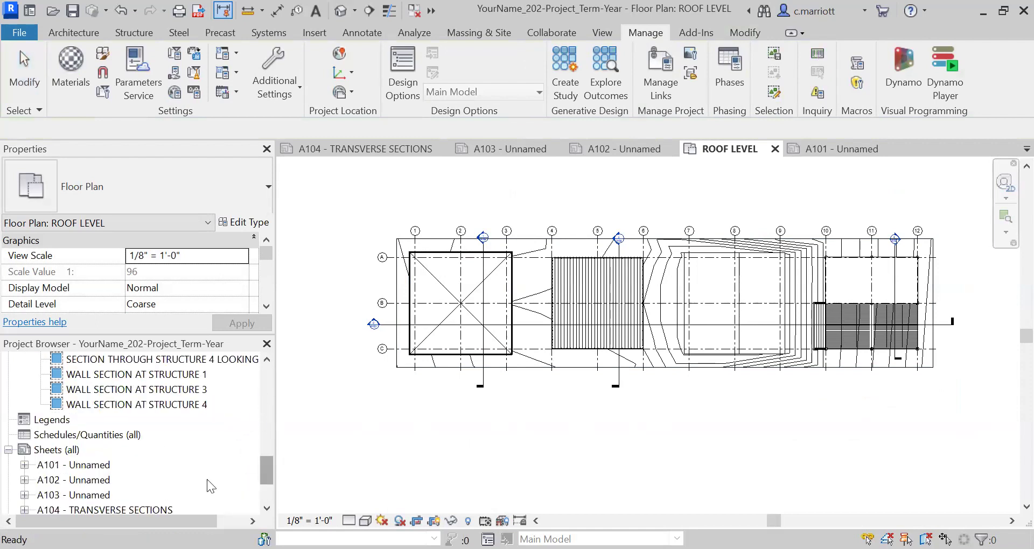
double_click(86, 495)
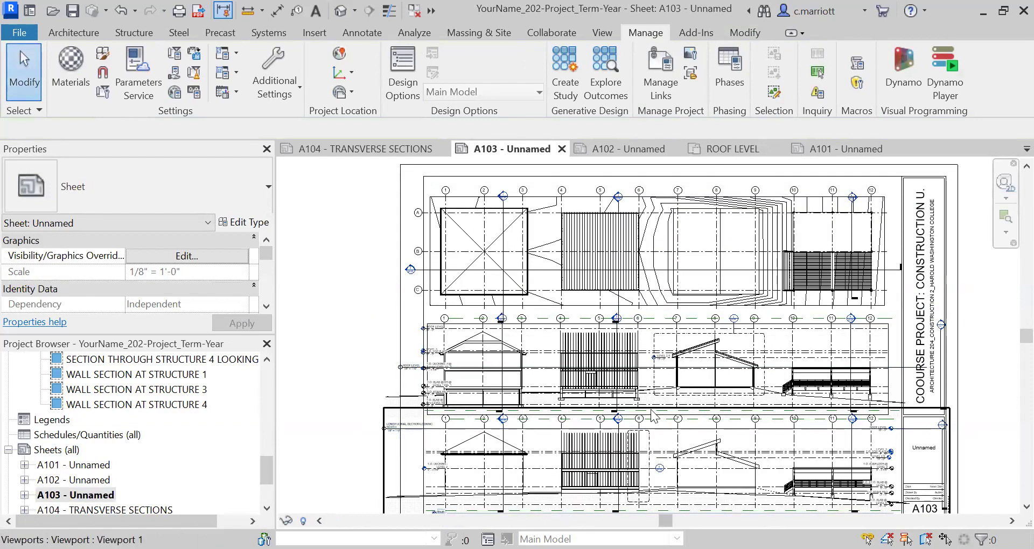
scroll(671, 392, "down", 3)
scroll(671, 393, "down", 1)
middle_click_drag(622, 326, 595, 281)
scroll(682, 362, "up", 2)
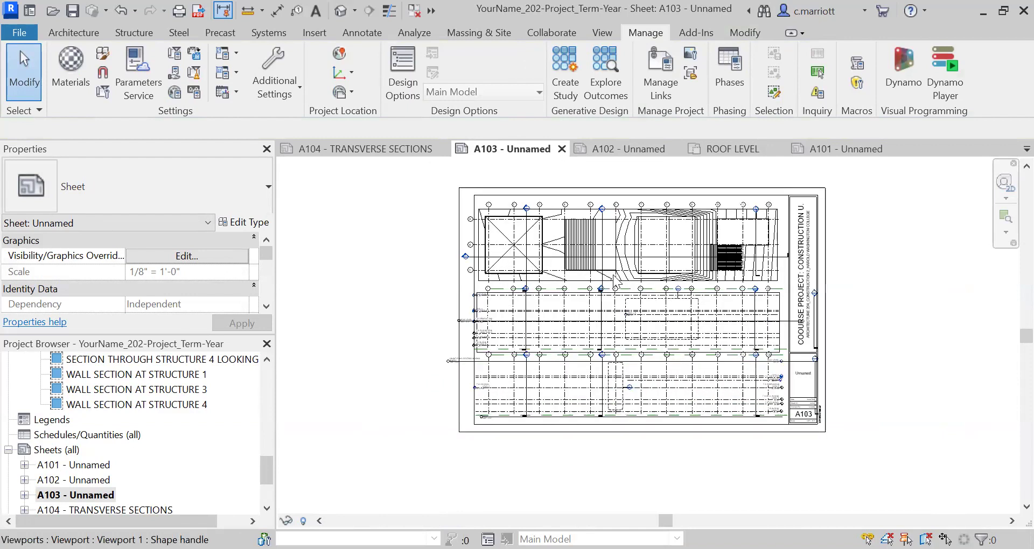
scroll(616, 290, "up", 1)
scroll(658, 445, "up", 1)
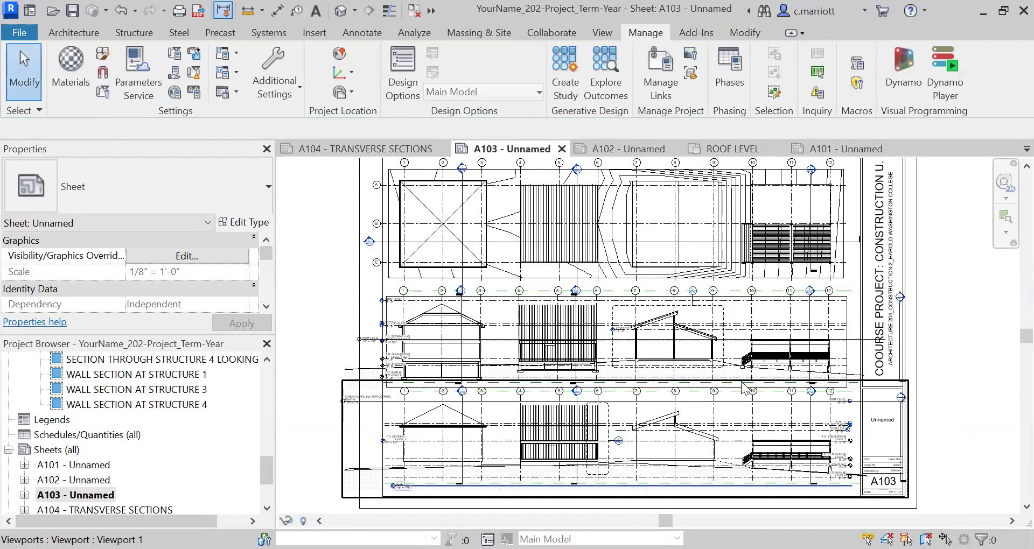
middle_click_drag(673, 321, 680, 358)
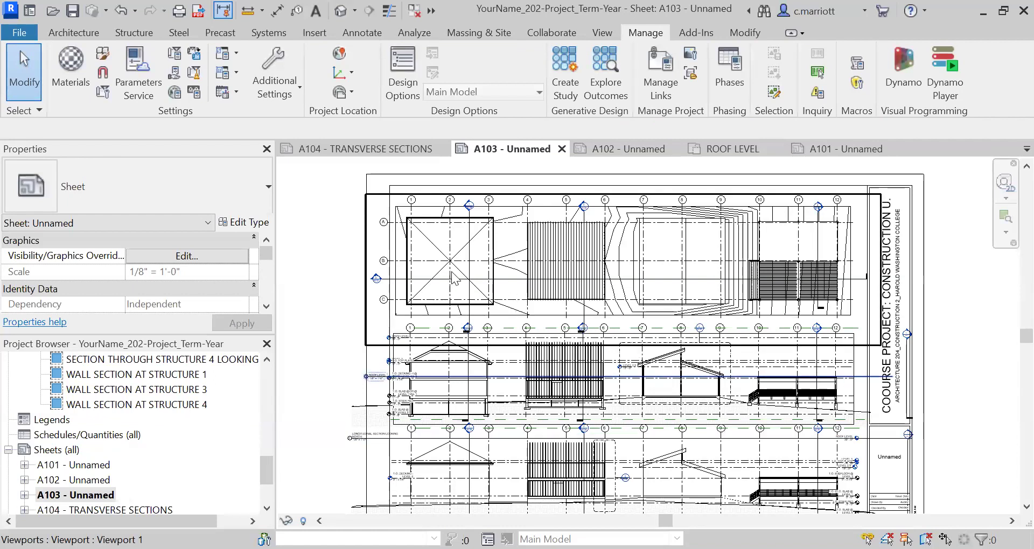
Hide the crop region in the ROOF LEVEL floor plan and return to sheet A103
scroll(118, 473, "up", 10)
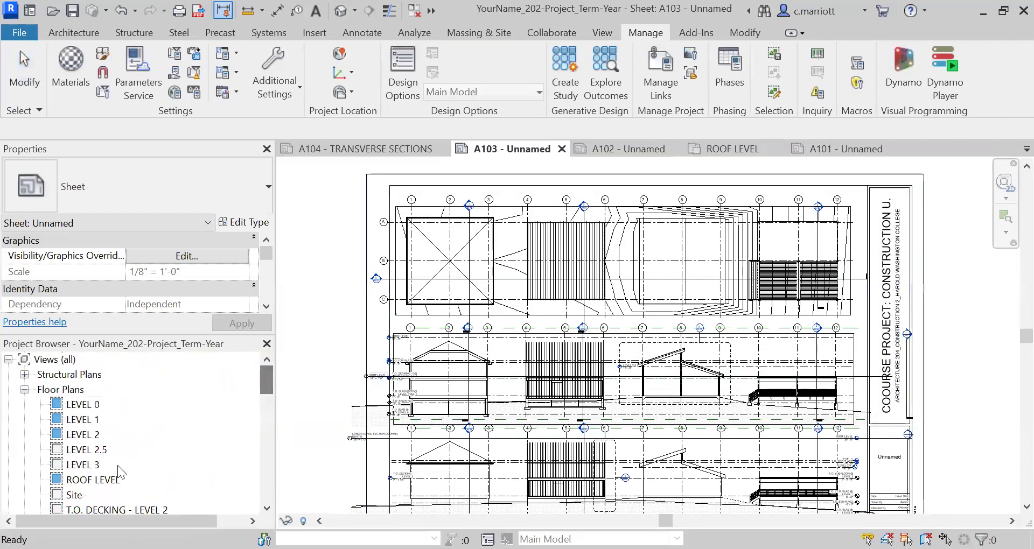
double_click(99, 482)
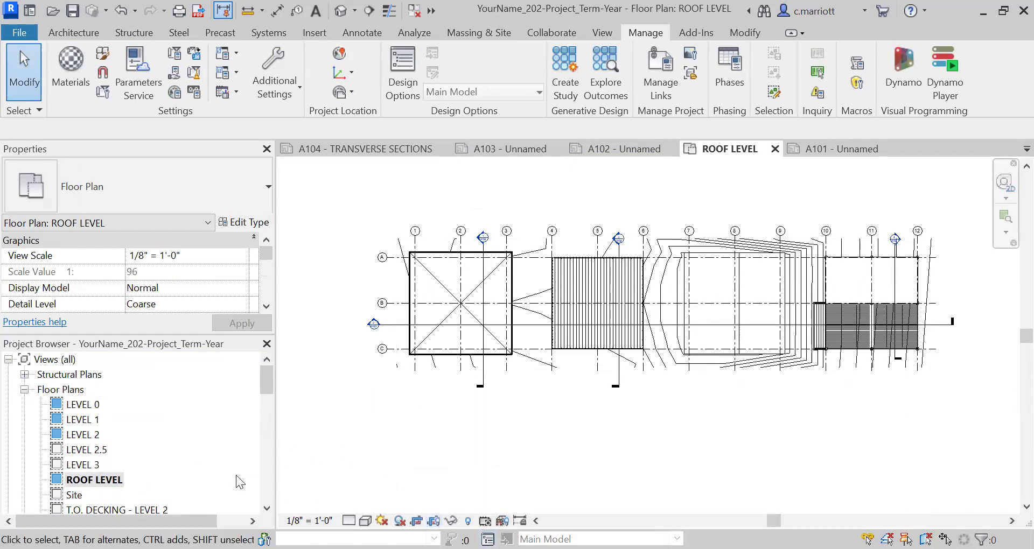
scroll(267, 492, "down", 5)
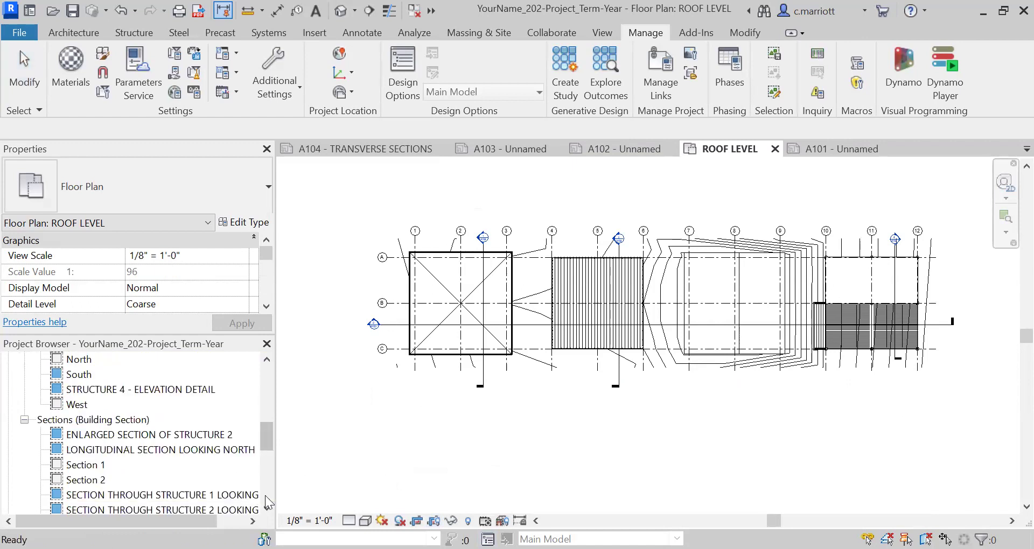
scroll(268, 495, "down", 5)
double_click(75, 404)
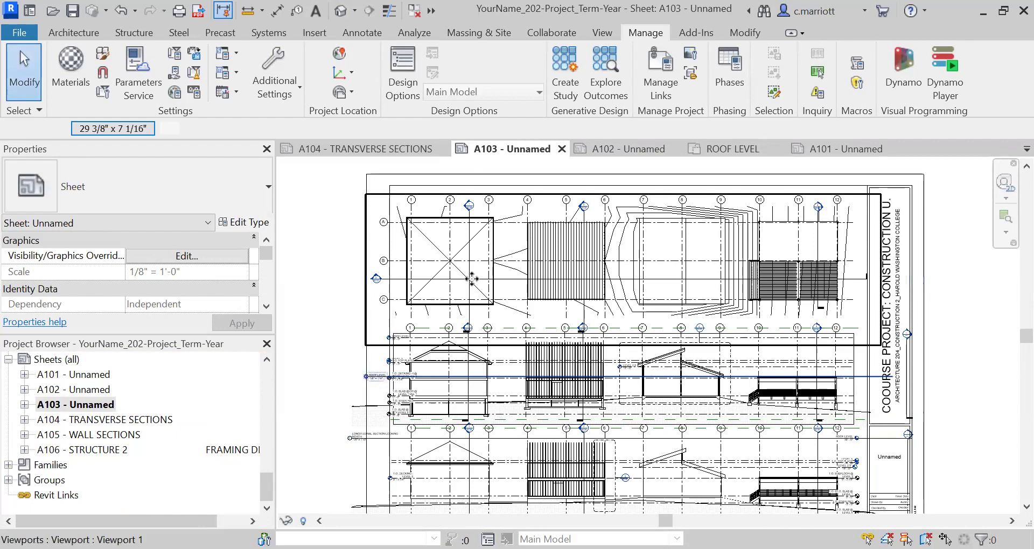
Nudge the ROOF LEVEL viewport slightly up and to the right on sheet A103, then deselect it
left_click(472, 279)
key("Up")
key("Right")
key("Right")
key("Right")
key("Right")
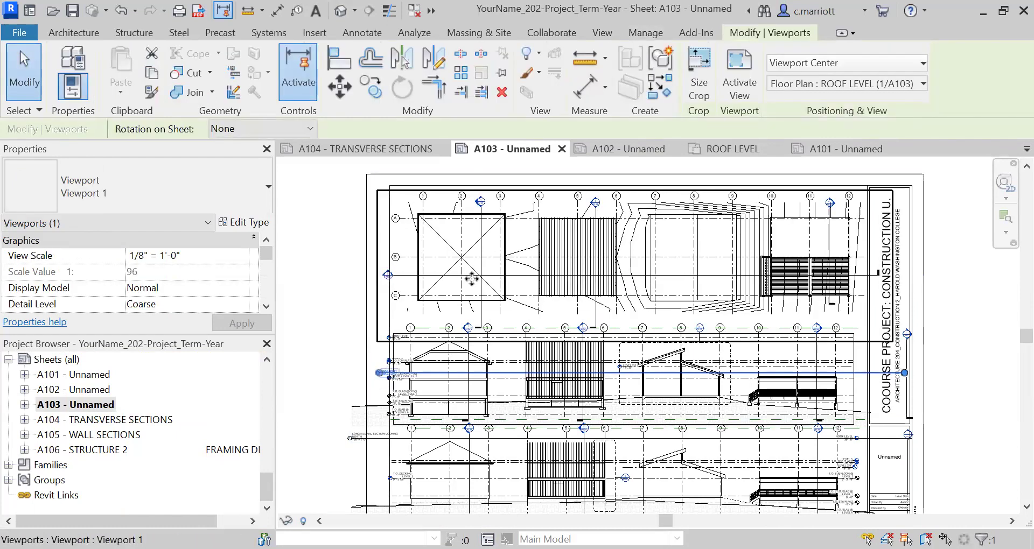
key("Left")
key("Up")
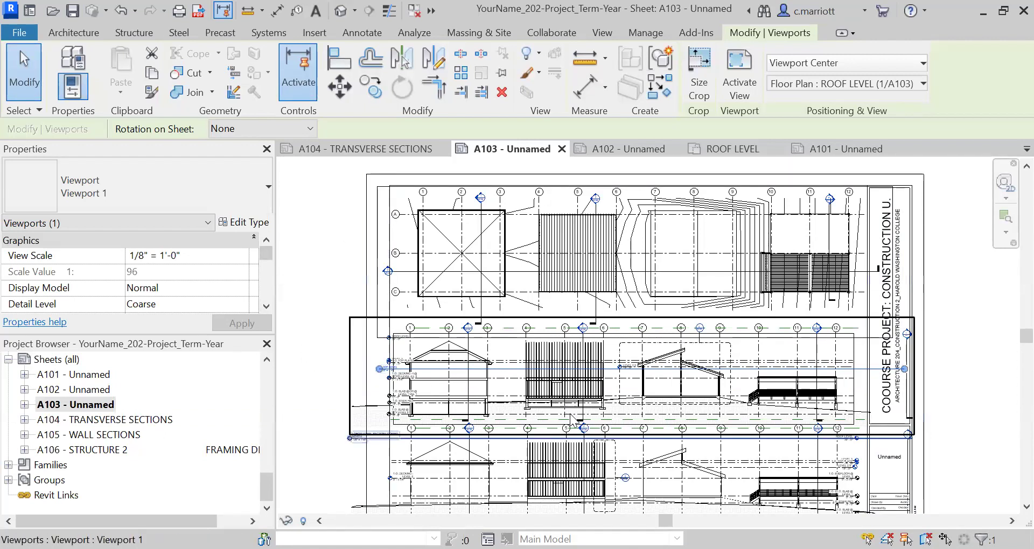
scroll(501, 365, "up", 4)
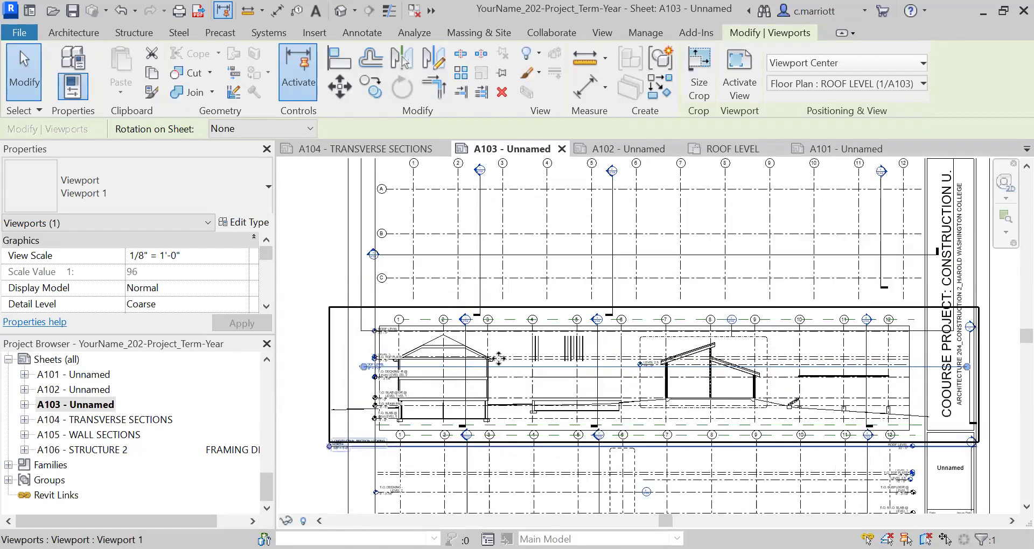
scroll(645, 368, "down", 2)
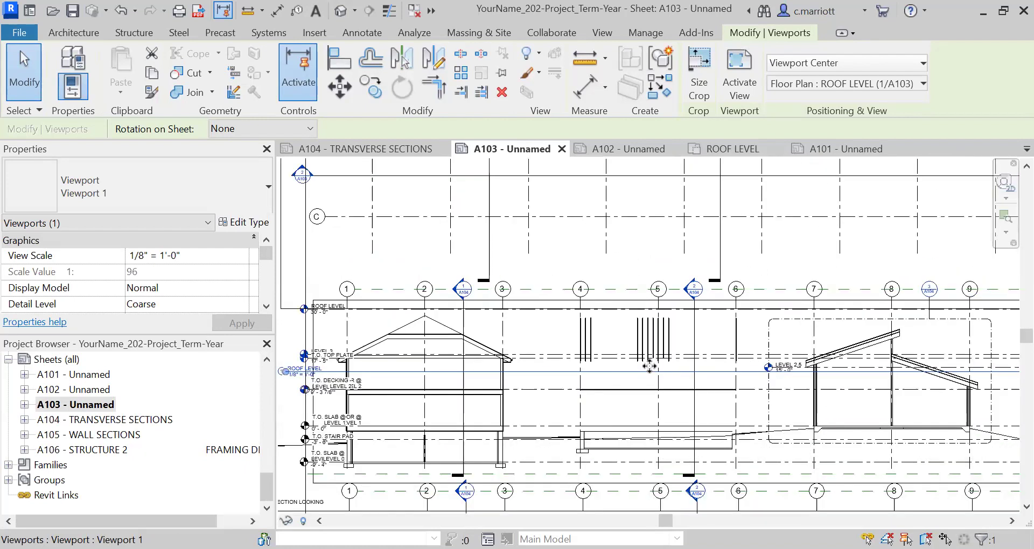
scroll(645, 368, "down", 1)
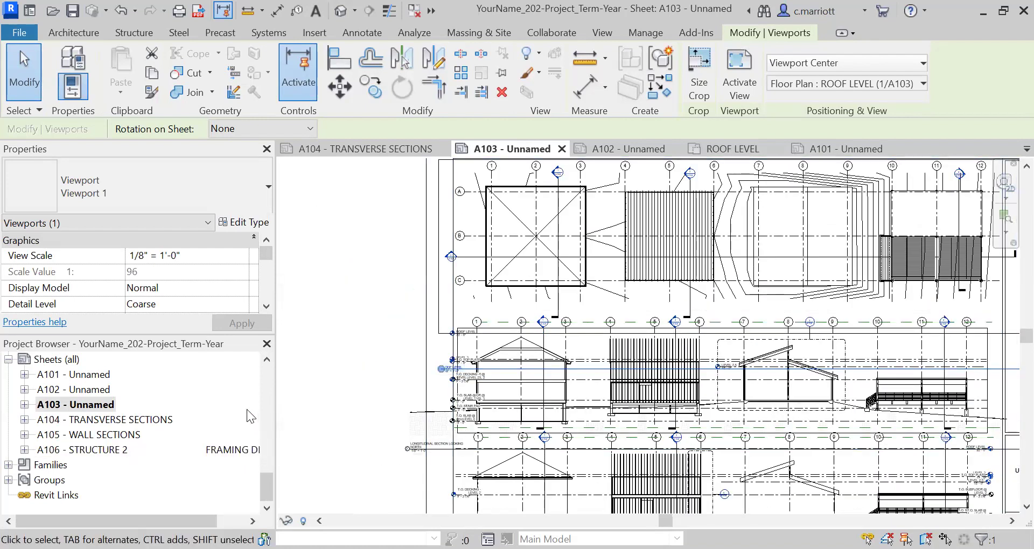
key("Escape")
Open the LONGITUDINAL SECTION LOOKING NORTH view at the level markers beside the first structure
scroll(269, 384, "up", 4)
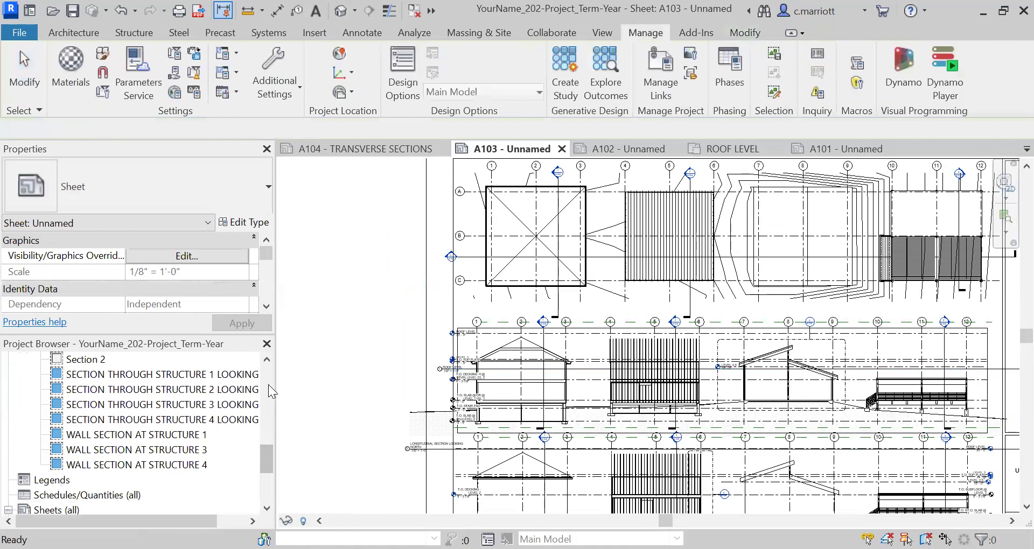
scroll(269, 385, "up", 3)
double_click(185, 480)
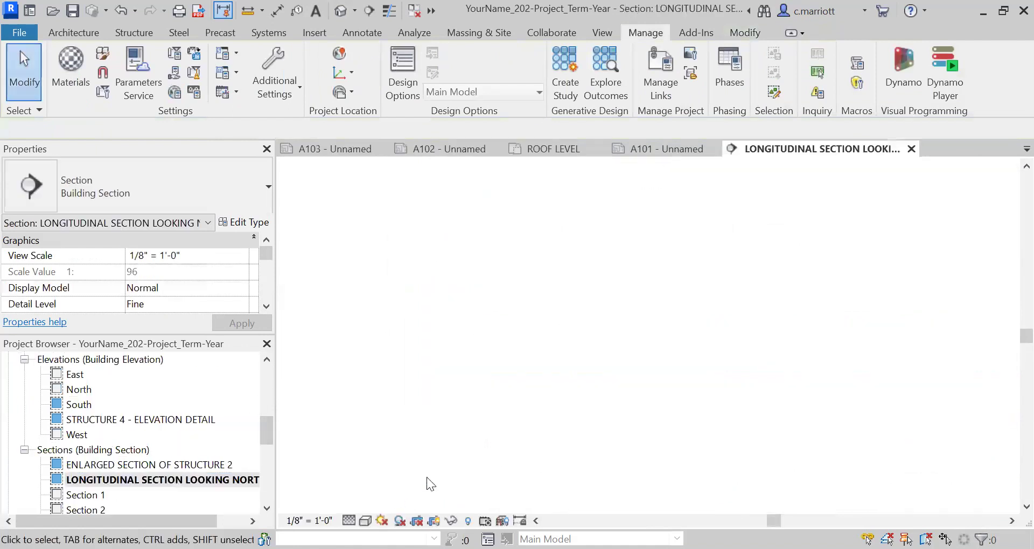
scroll(622, 311, "up", 5)
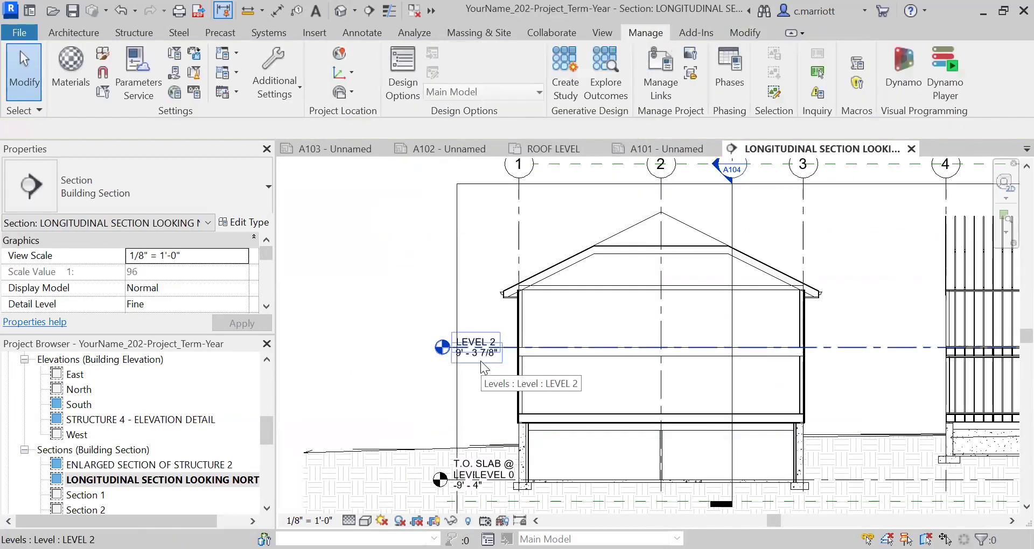
Hide the whole Levels category in the longitudinal section view, using the LEVEL 2 marker, and check all four structures
left_click(480, 360)
right_click(480, 360)
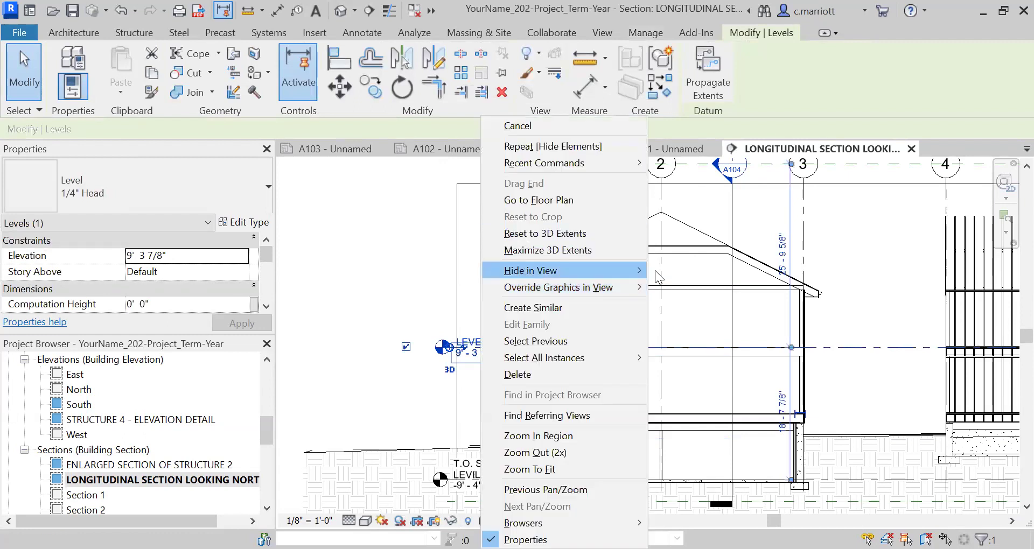
mouse_move(641, 271)
left_click(683, 287)
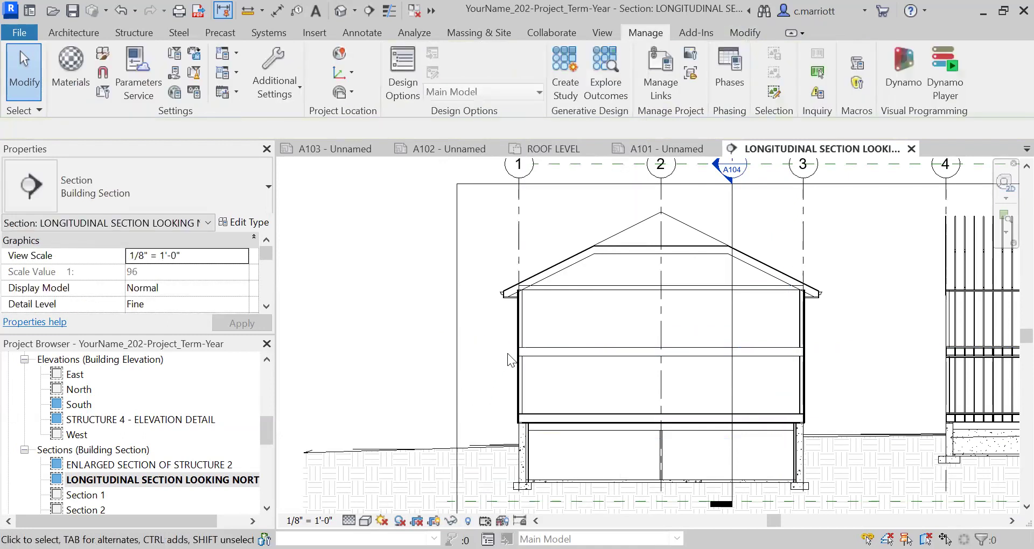
scroll(659, 430, "down", 3)
scroll(656, 351, "down", 1)
middle_click_drag(657, 351, 439, 336)
scroll(543, 430, "up", 2)
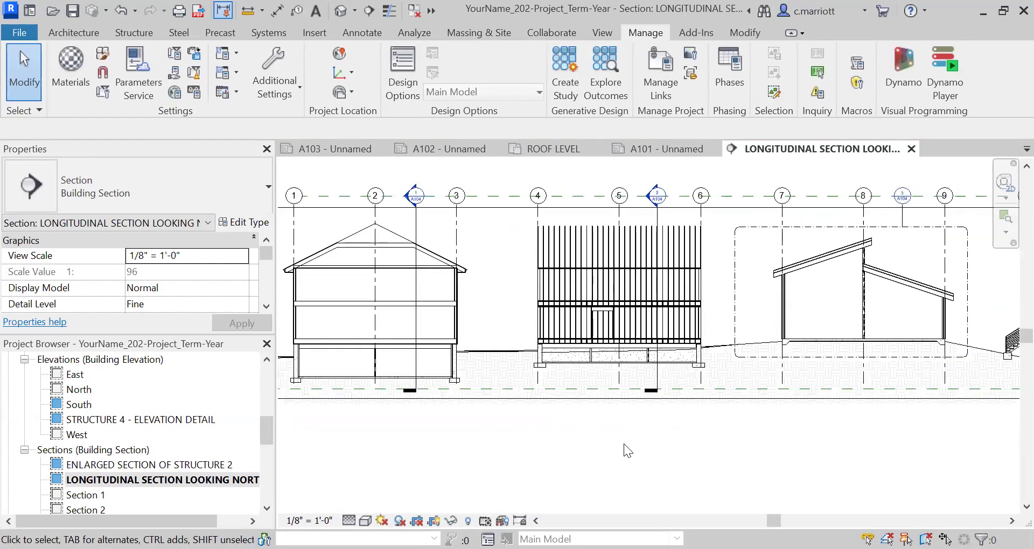
scroll(642, 434, "down", 4)
scroll(818, 464, "up", 1)
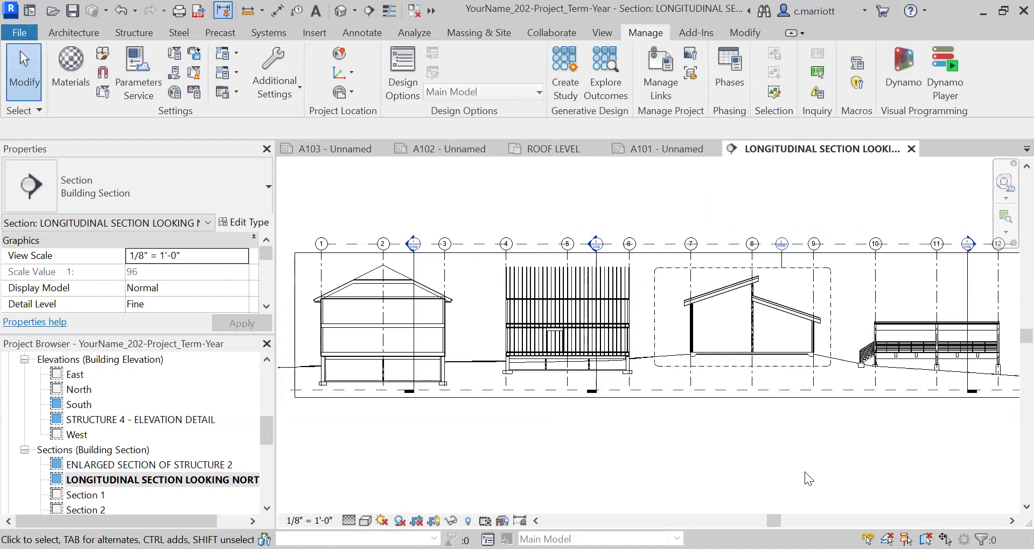
Examine the section markers and callout around structures 2, 3 and 4 against the crop boundary in the longitudinal section
scroll(539, 414, "up", 2)
scroll(544, 412, "up", 1)
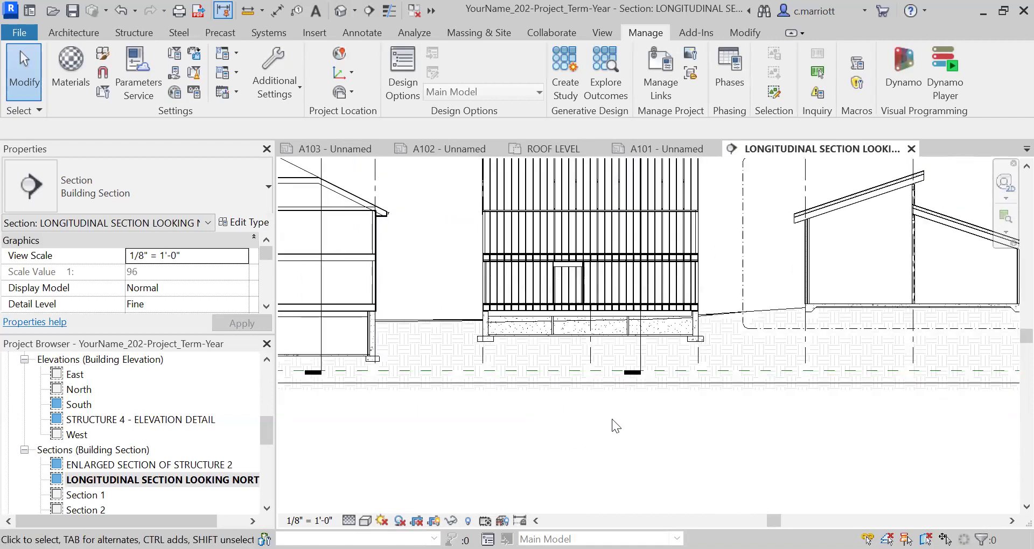
scroll(633, 381, "up", 1)
scroll(630, 356, "up", 1)
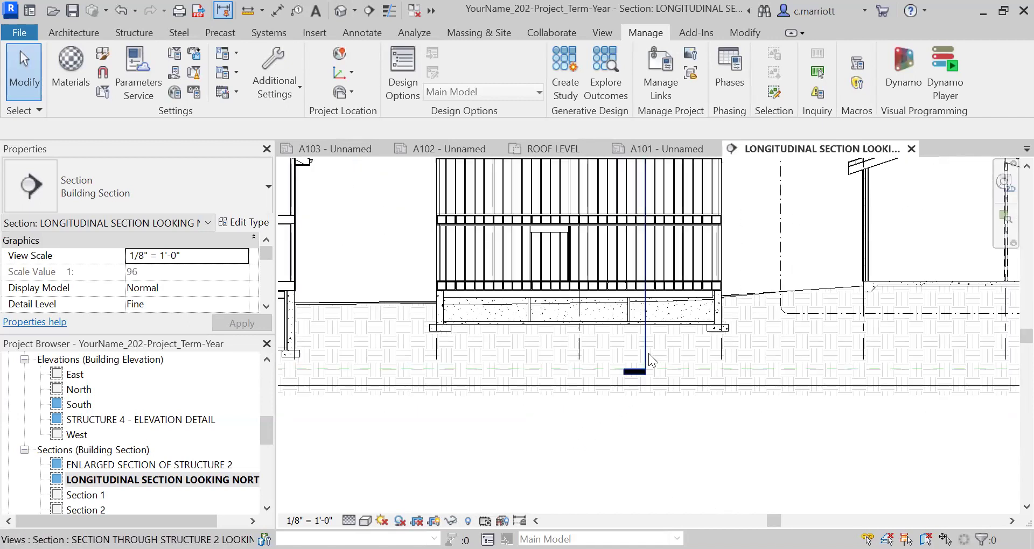
left_click(642, 372)
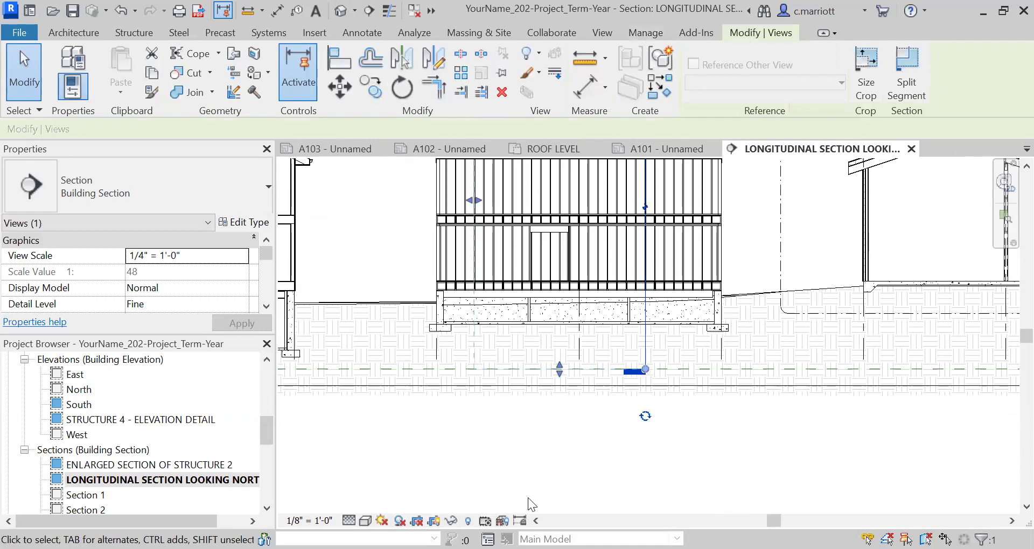
left_click(532, 447)
scroll(598, 387, "down", 6)
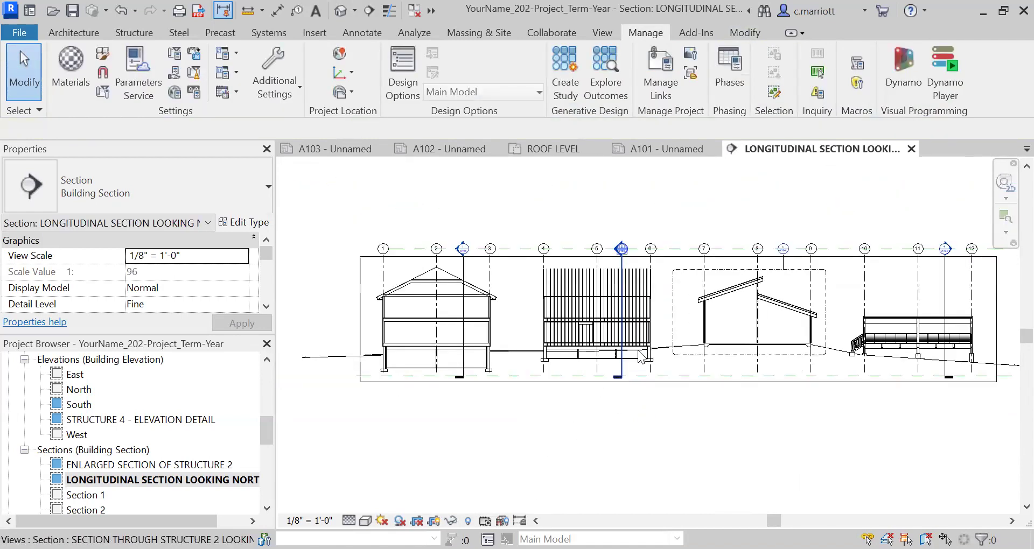
middle_click_drag(571, 408, 458, 431)
scroll(762, 354, "up", 2)
middle_click_drag(693, 352, 614, 342)
scroll(585, 307, "down", 2)
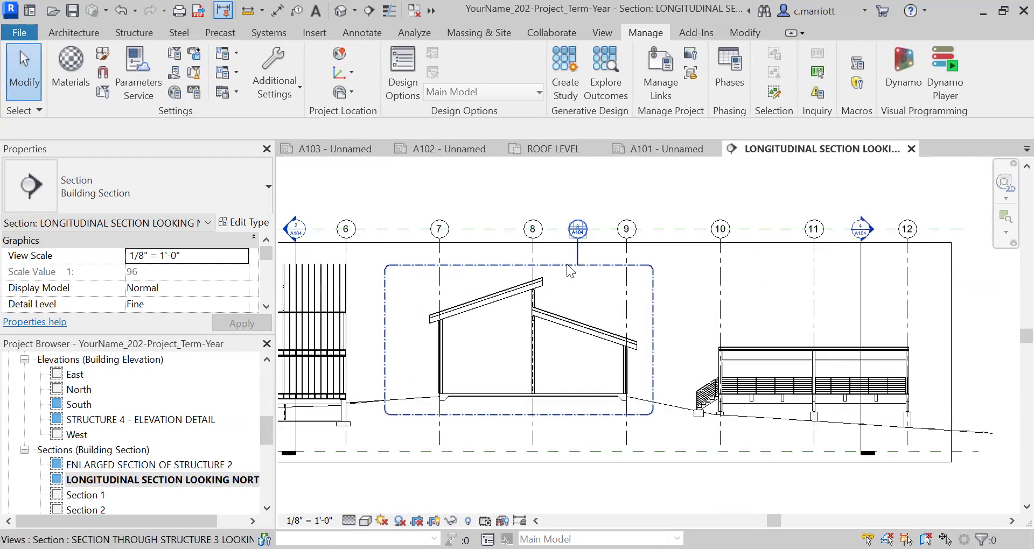
scroll(537, 311, "down", 2)
middle_click_drag(402, 389, 525, 416)
scroll(495, 293, "up", 3)
scroll(494, 293, "up", 1)
Lower the top edge of the longitudinal section's crop region slightly, closer to the roof peaks, then deselect it
left_click(486, 282)
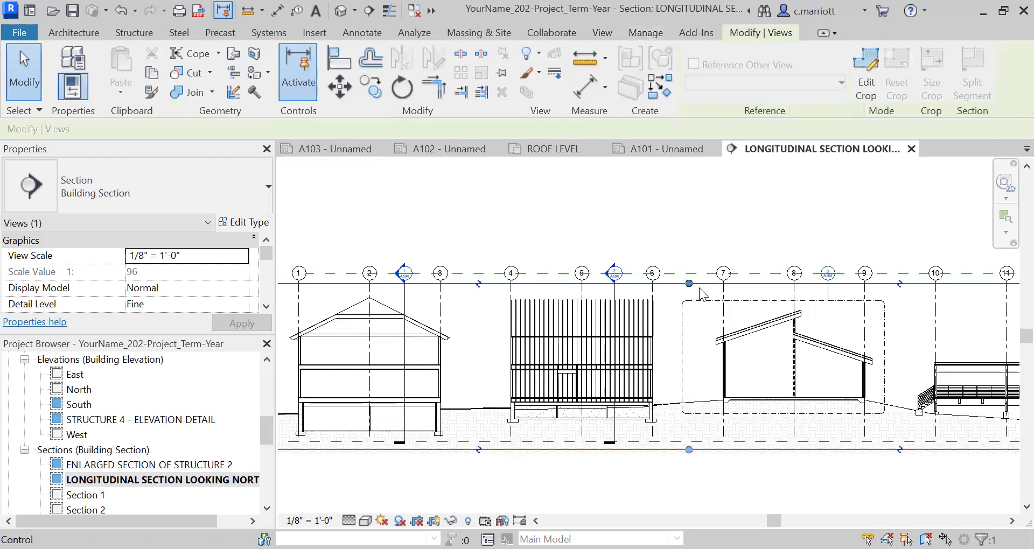
left_click_drag(689, 283, 689, 289)
scroll(731, 289, "up", 2)
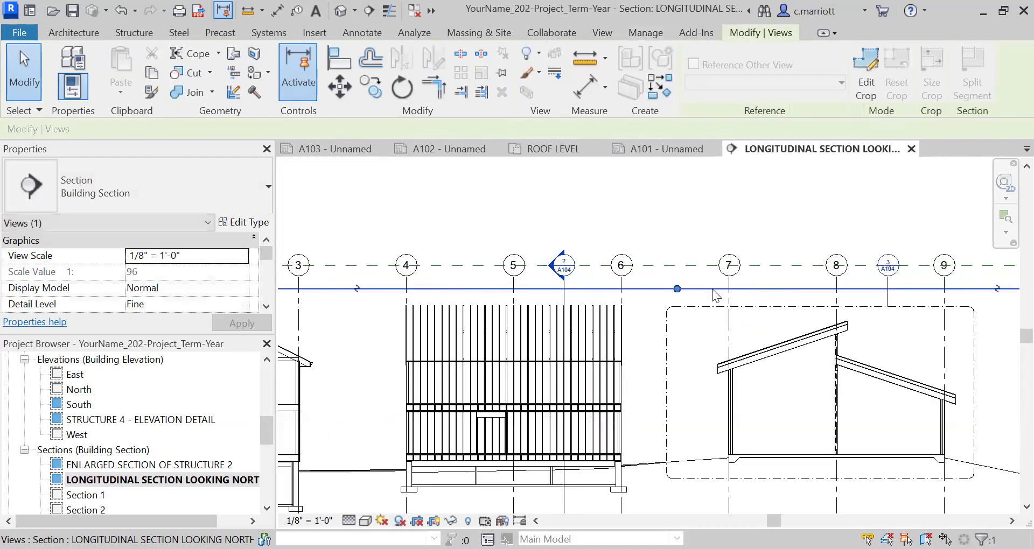
key("Escape")
Lower the row of grid bubbles to sit directly above the top crop edge of the longitudinal section
left_click(727, 280)
left_click_drag(729, 276, 729, 289)
key("Escape")
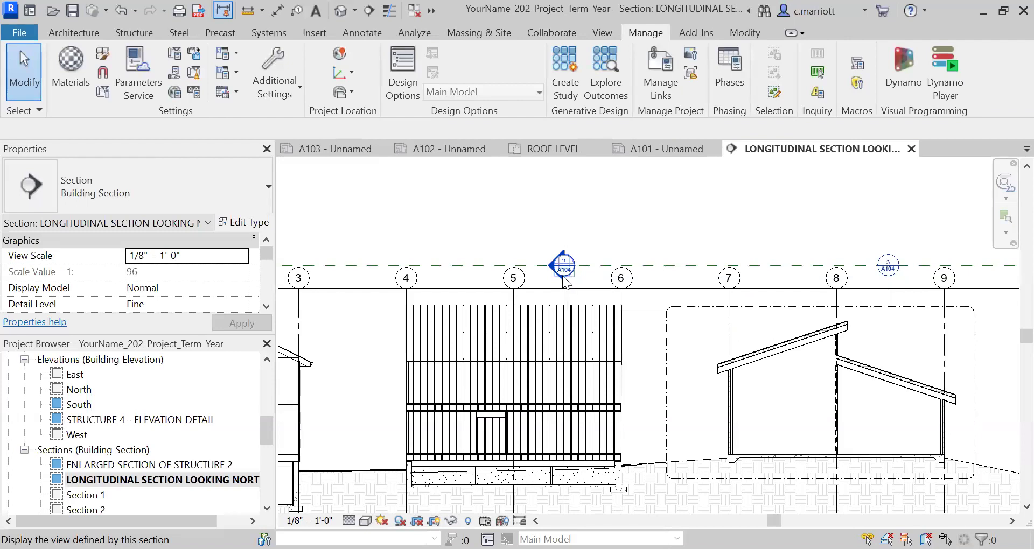
Lower the head of section marker 2/A104 above structure 2 to line up with the grid bubbles
scroll(564, 281, "up", 2)
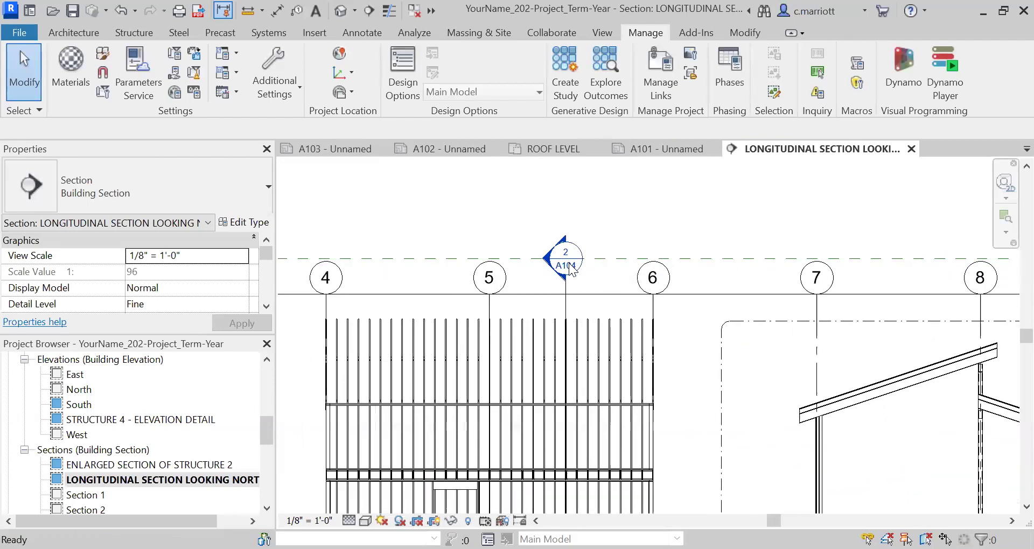
left_click(565, 304)
left_click_drag(566, 275, 564, 295)
left_click(499, 225)
scroll(525, 228, "down", 3)
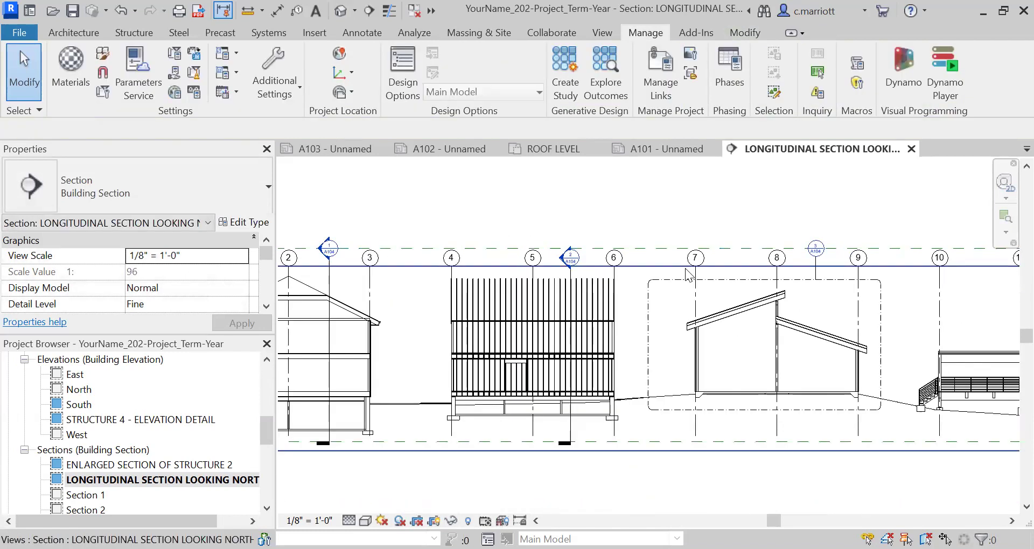
Lower the callout bubble 3/A104 above structure 3 to line up with the grid bubbles
scroll(687, 274, "down", 1)
scroll(619, 276, "up", 5)
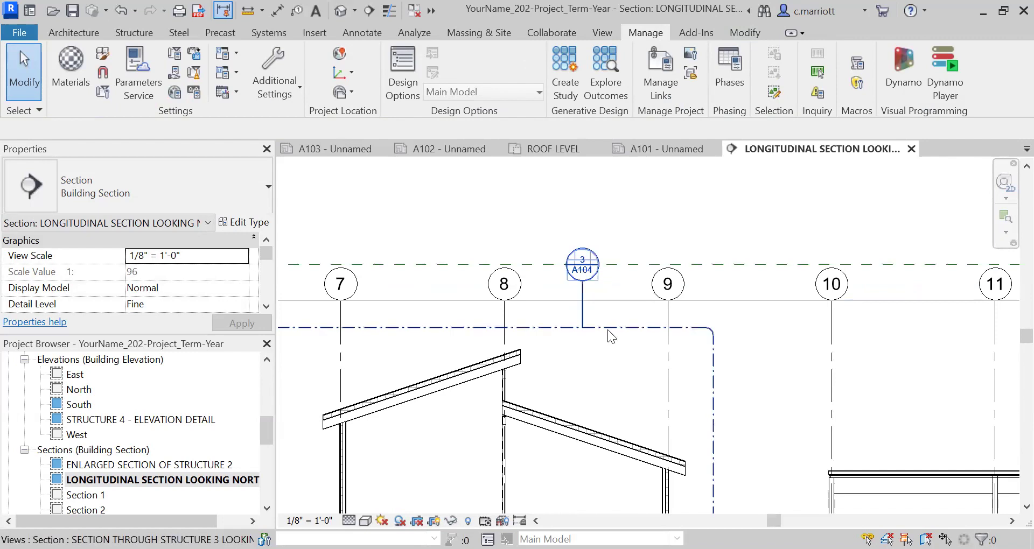
left_click(589, 315)
left_click_drag(582, 289, 582, 303)
Lower the head of section marker 4/A104 above structure 4 to line up with the grid bubbles
scroll(660, 268, "down", 2)
middle_click_drag(886, 300, 713, 340)
scroll(727, 320, "up", 3)
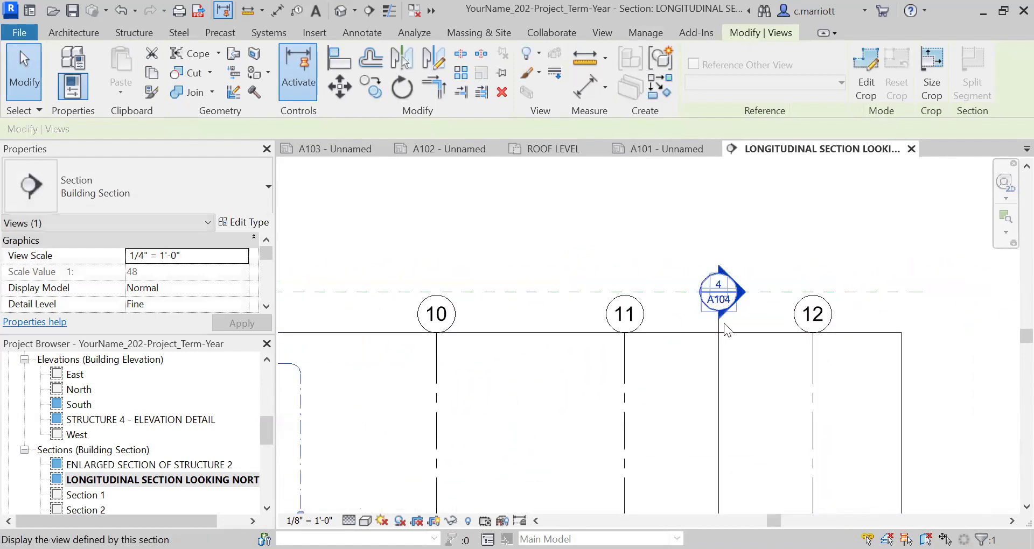
left_click(716, 361)
left_click_drag(719, 311, 715, 360)
left_click(689, 389)
scroll(700, 399, "down", 4)
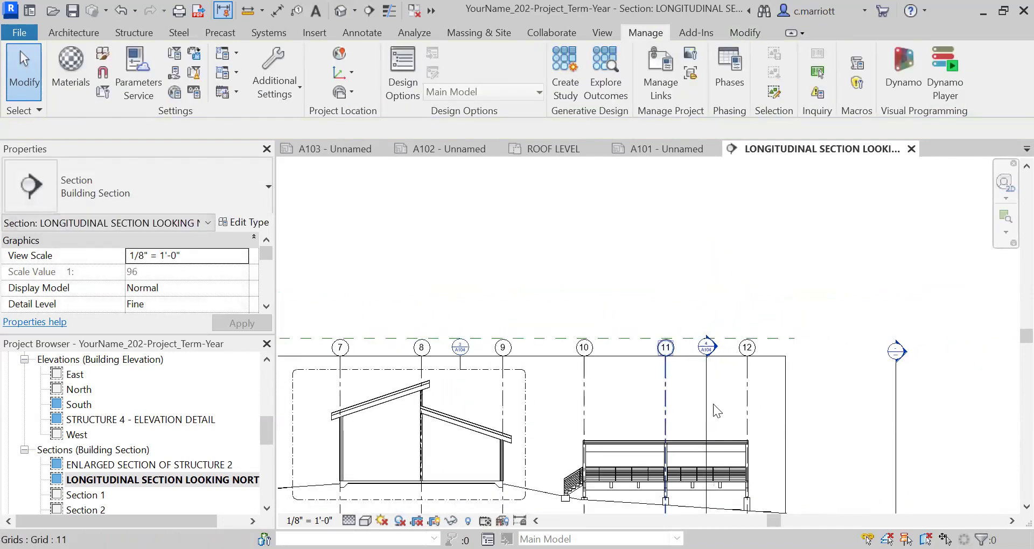
Delete the stray section marker standing outside the crop region beyond grid 12, together with its view
scroll(717, 402, "down", 4)
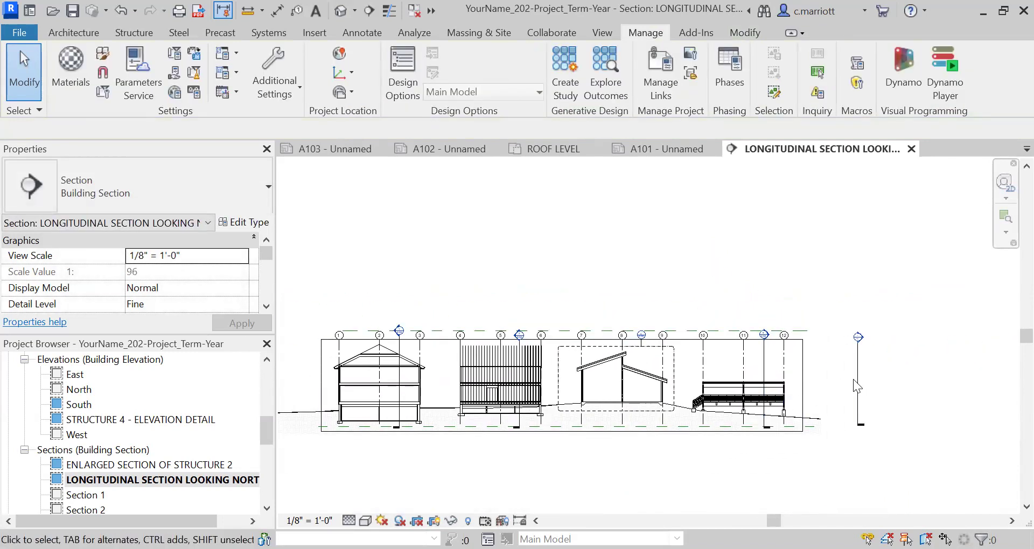
left_click(858, 383)
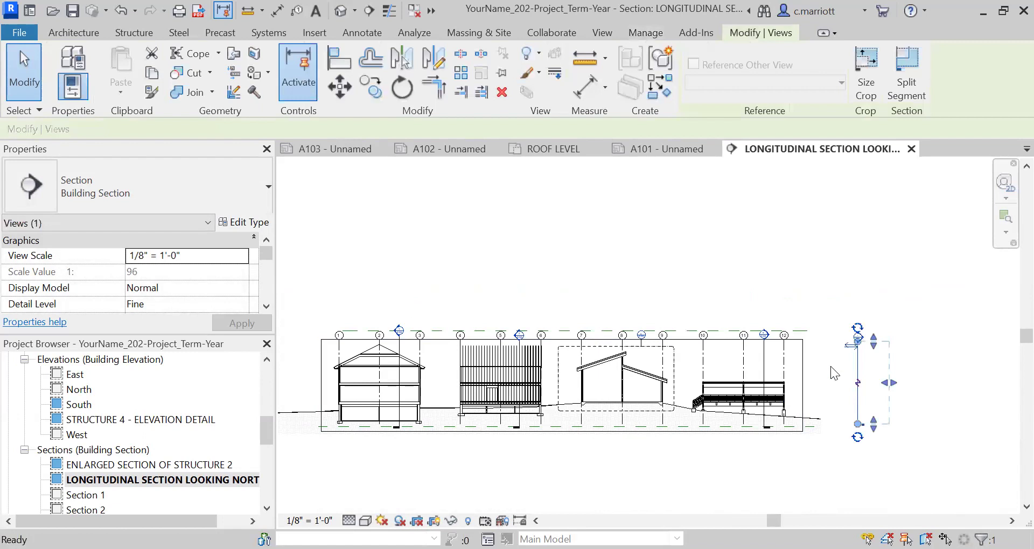
key("Delete")
key("Return")
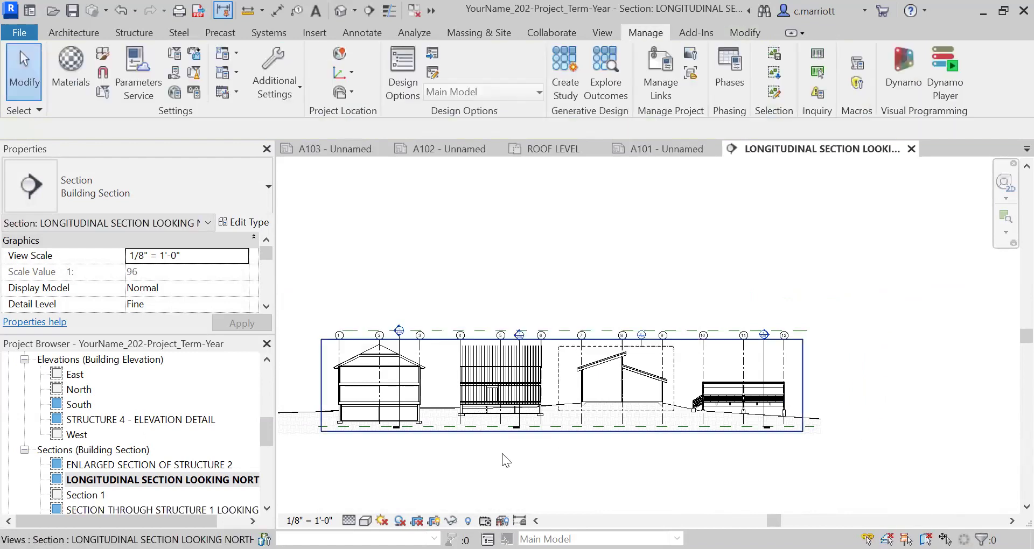
Pull the crop edge beyond grid 12 slightly in toward structure 4, then deselect the crop region
middle_click_drag(569, 451, 496, 409)
scroll(599, 402, "up", 2)
scroll(639, 397, "down", 1)
scroll(496, 409, "up", 1)
scroll(783, 380, "up", 1)
left_click(867, 357)
left_click_drag(868, 350, 855, 347)
left_click(711, 484)
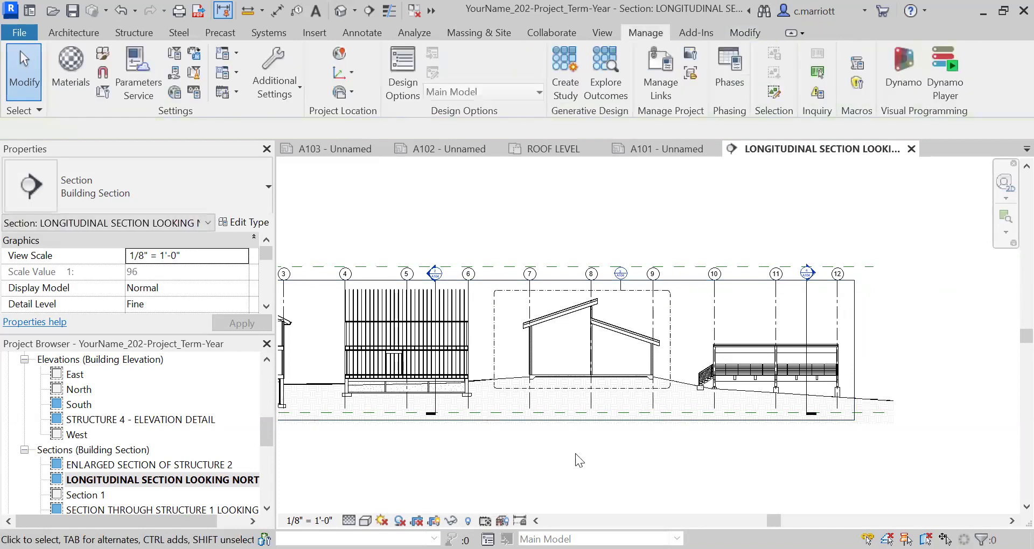
Pull the crop edge outside grid 1 slightly in toward structure 1 in the longitudinal section
scroll(563, 461, "down", 1)
middle_click_drag(641, 448, 847, 440)
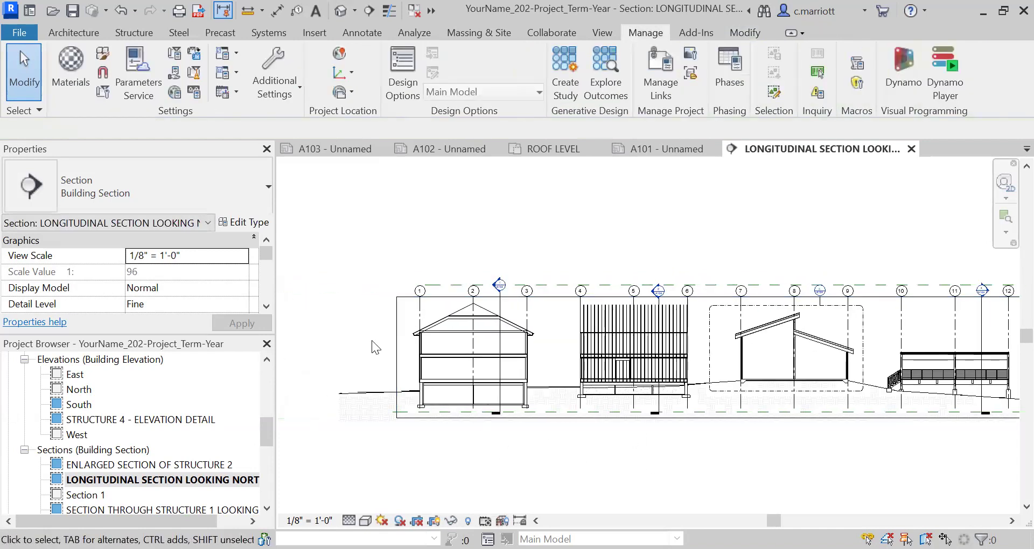
left_click(396, 355)
left_click_drag(397, 357, 403, 358)
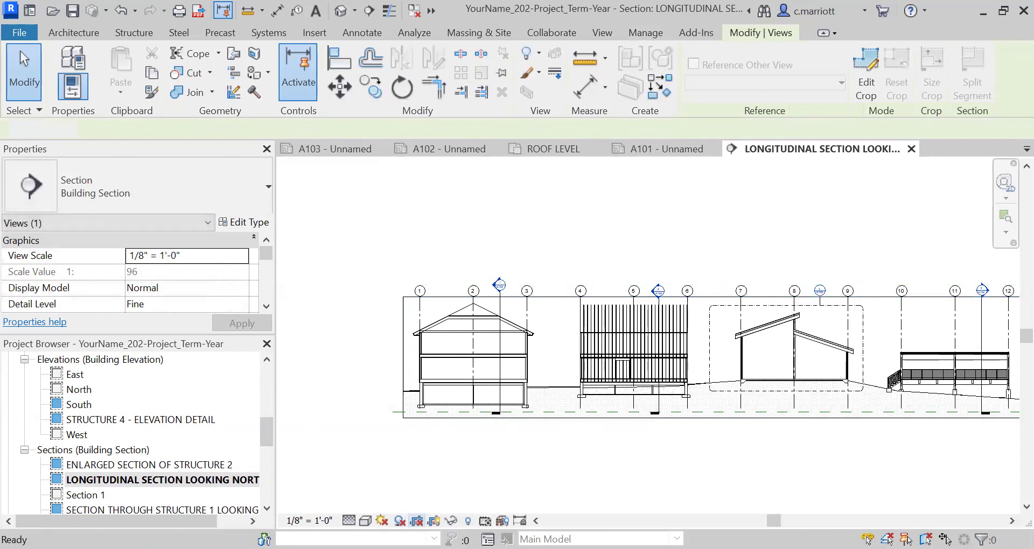
Hide the crop region of the longitudinal section and return to sheet A103
left_click(417, 521)
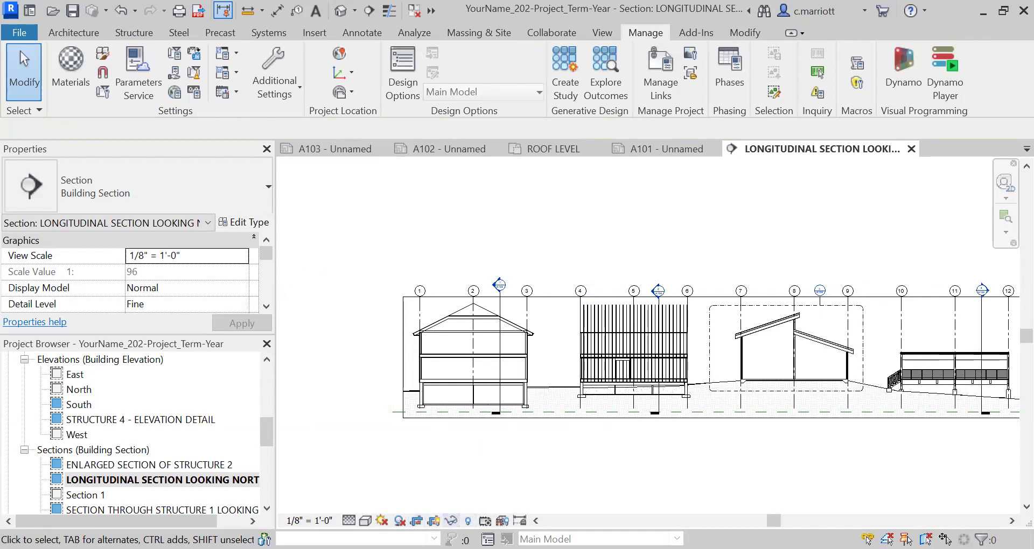
left_click(433, 521)
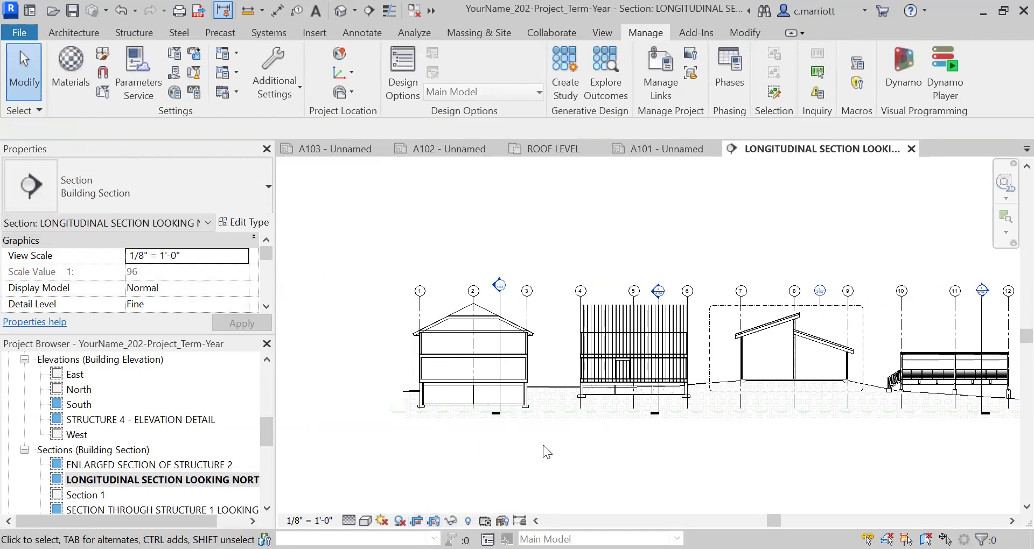
scroll(271, 498, "down", 3)
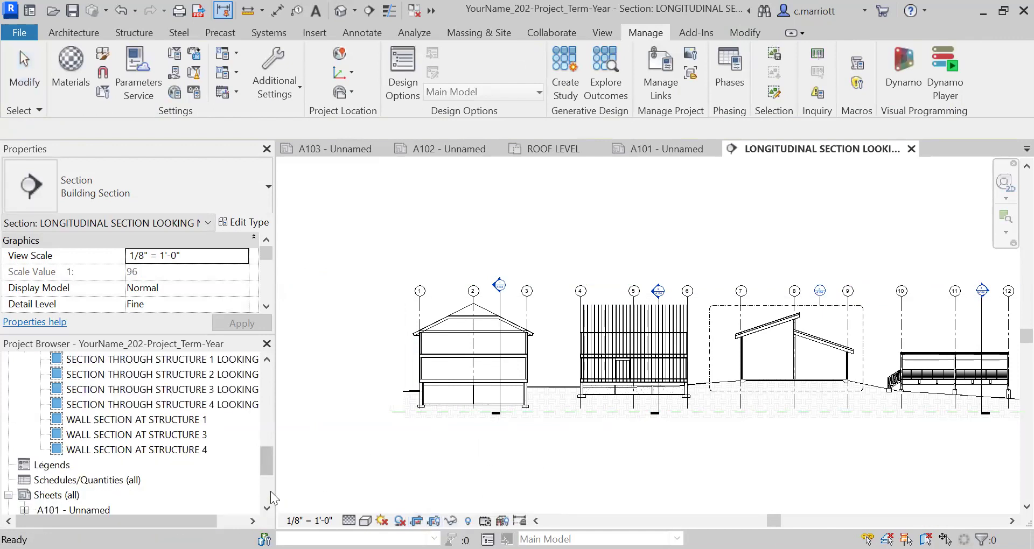
scroll(272, 499, "down", 3)
double_click(74, 405)
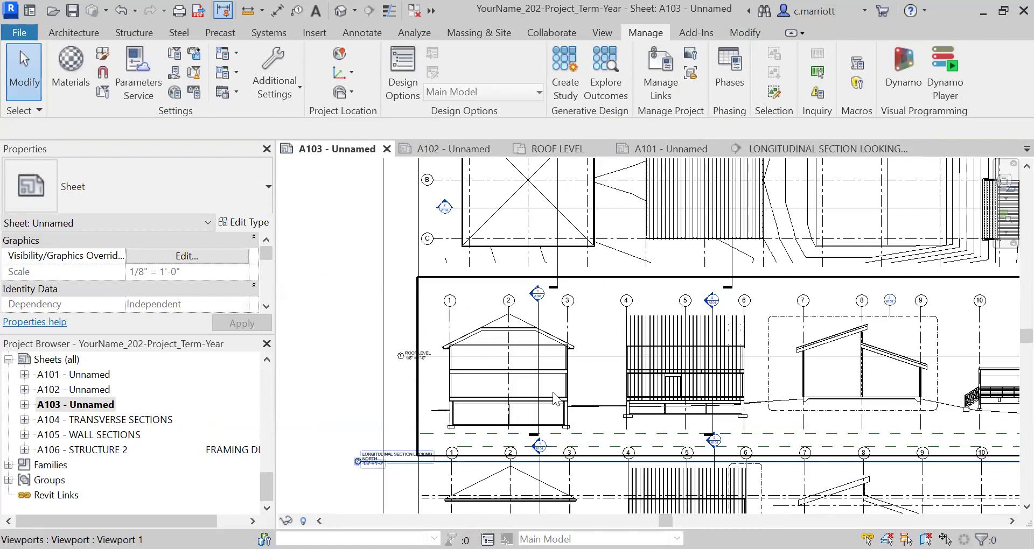
Move the ROOF LEVEL view title on sheet A103 to just beneath the lower left corner of the plan
left_click(689, 413)
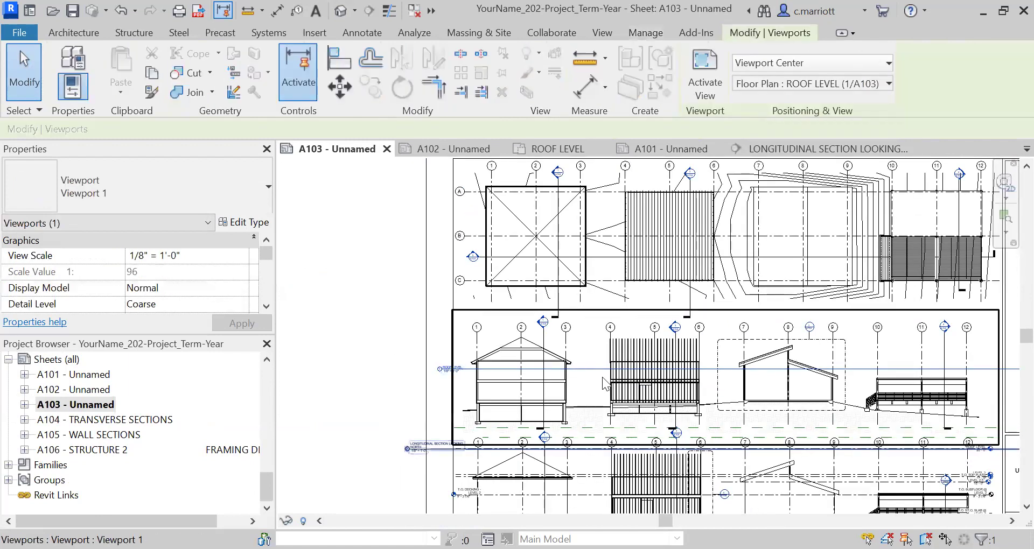
scroll(572, 356, "down", 1)
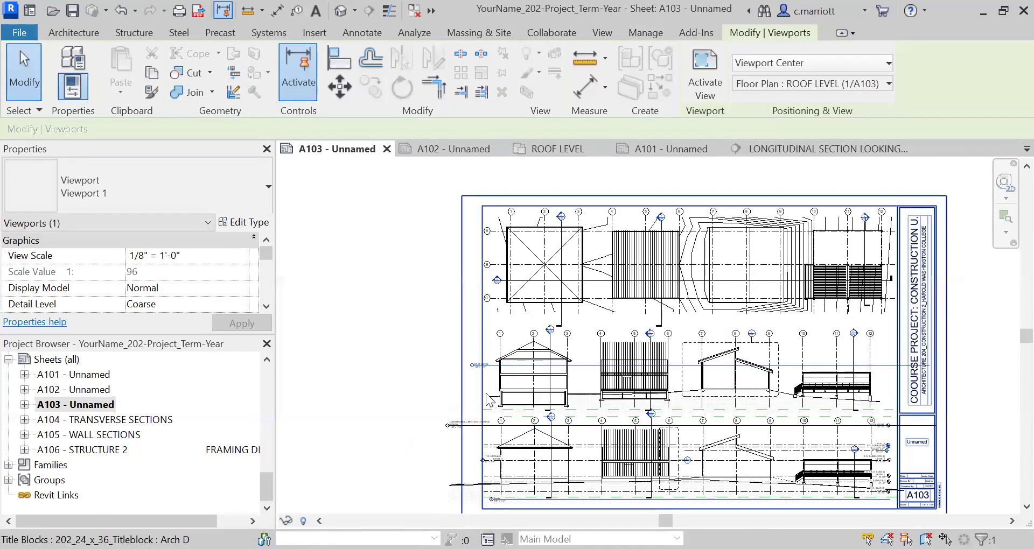
scroll(487, 398, "up", 1)
left_click_drag(502, 345, 538, 276)
left_click(406, 294)
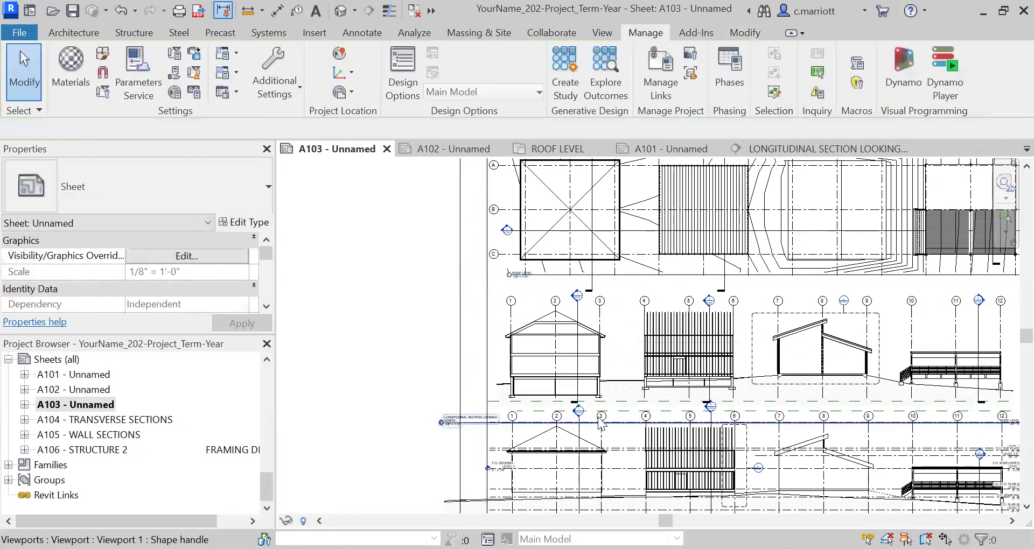
Move the longitudinal section viewport slightly up on sheet A103, away from the South elevation, then deselect it
middle_click_drag(637, 422, 577, 379)
left_click(640, 310)
left_click(642, 317)
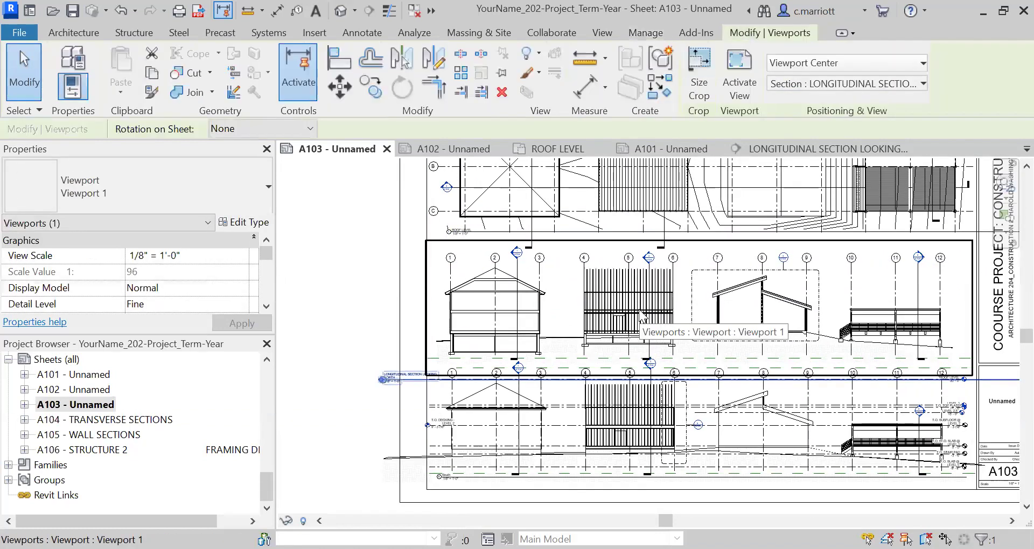
left_click_drag(642, 316, 638, 308)
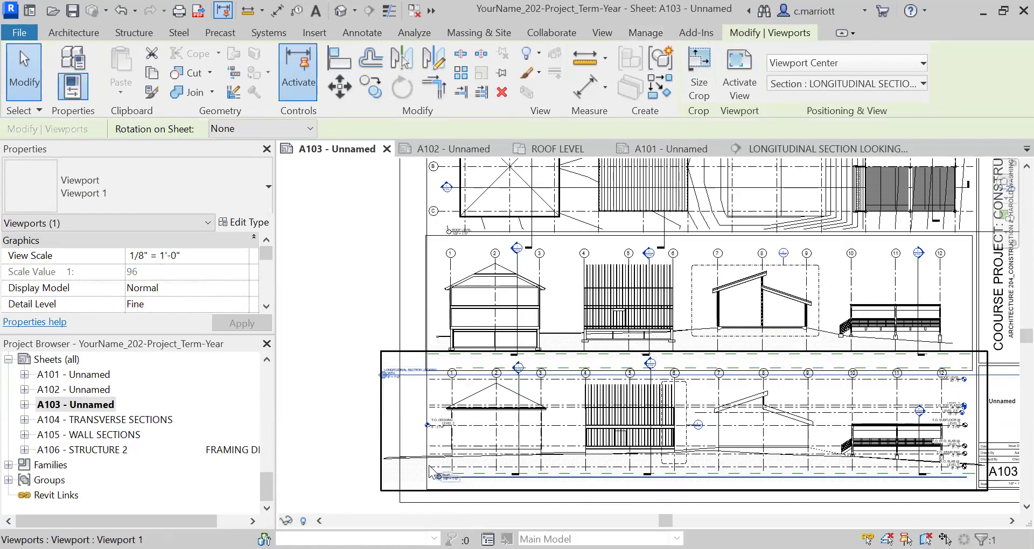
left_click(440, 424)
left_click(288, 415)
Open the South building elevation view
left_click(264, 395)
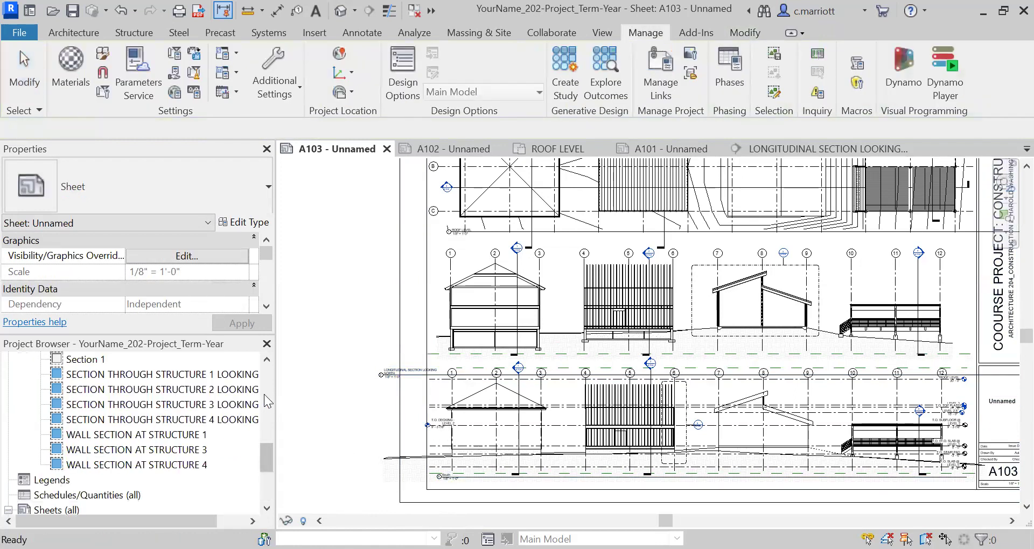
left_click(264, 394)
double_click(75, 419)
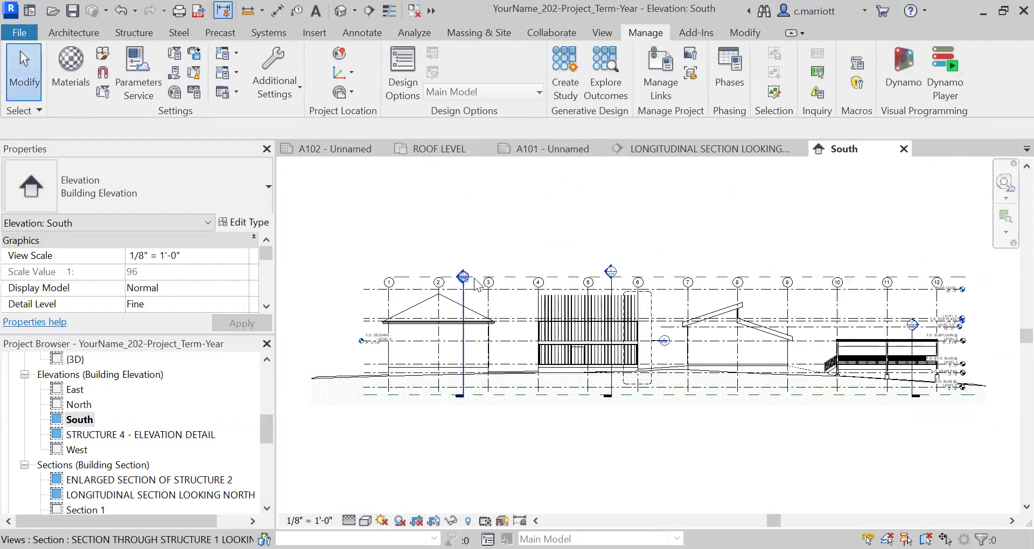
Lower the top edge of the South elevation's crop region to just above the roof peaks, below the grid bubbles
scroll(485, 296, "up", 3)
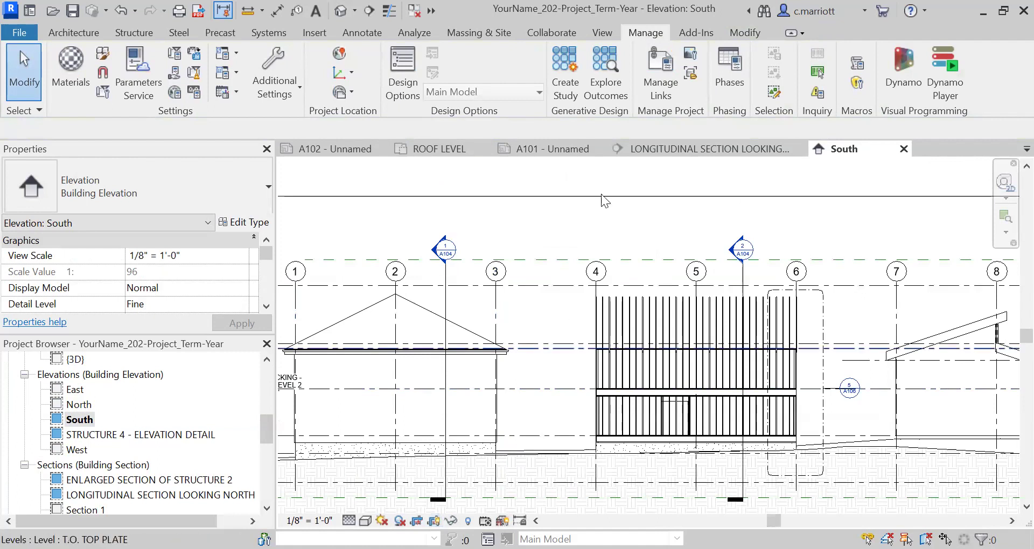
scroll(653, 232, "down", 3)
left_click(776, 216)
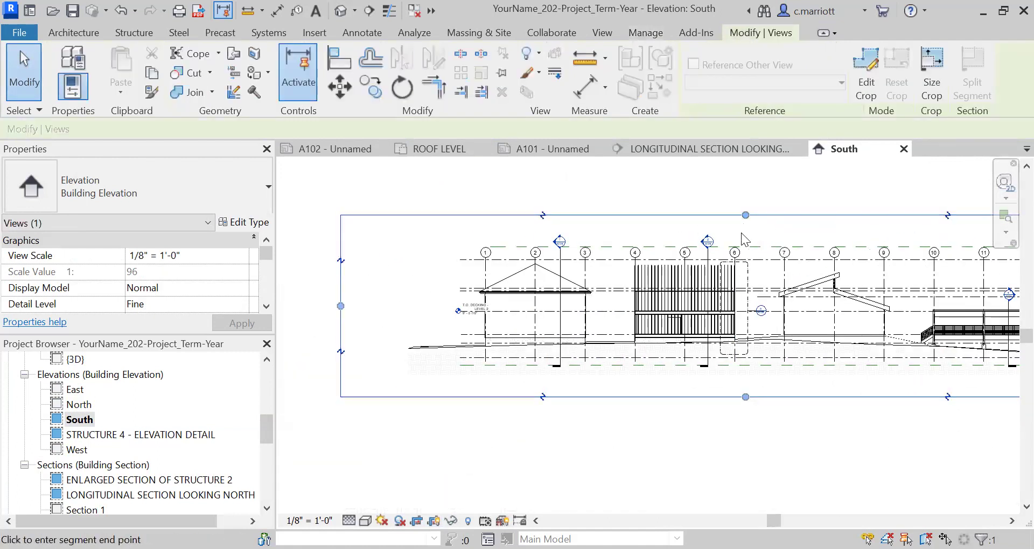
scroll(744, 237, "up", 3)
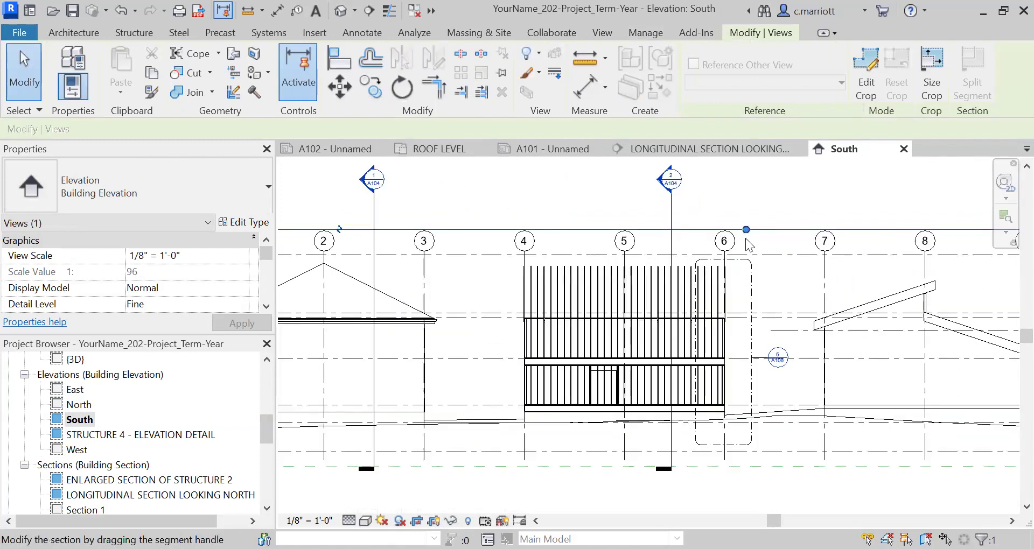
left_click_drag(746, 230, 739, 257)
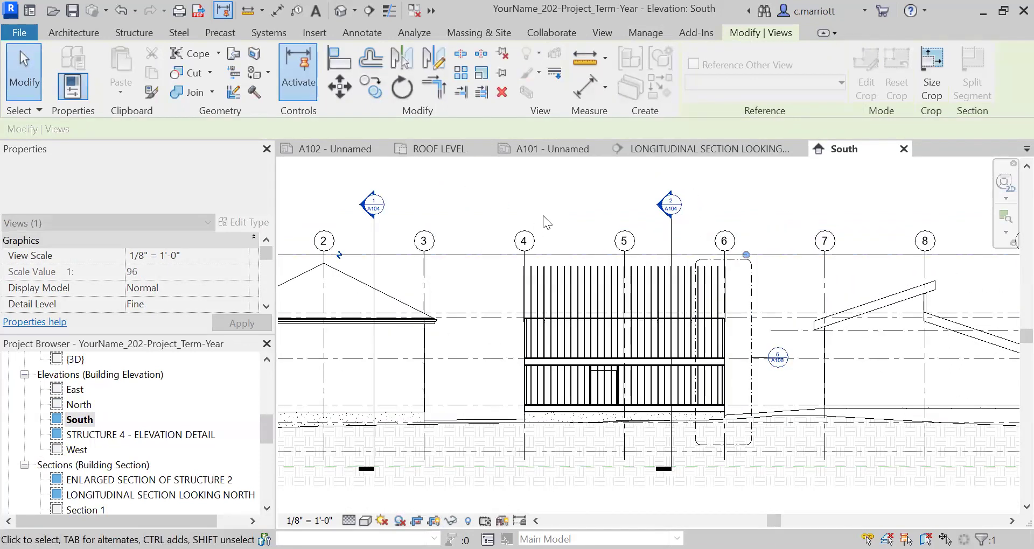
Lower the heads of the Structure 2 and Structure 1 section markers in the South elevation to line up with the grid bubbles
left_click(676, 223)
scroll(674, 222, "up", 2)
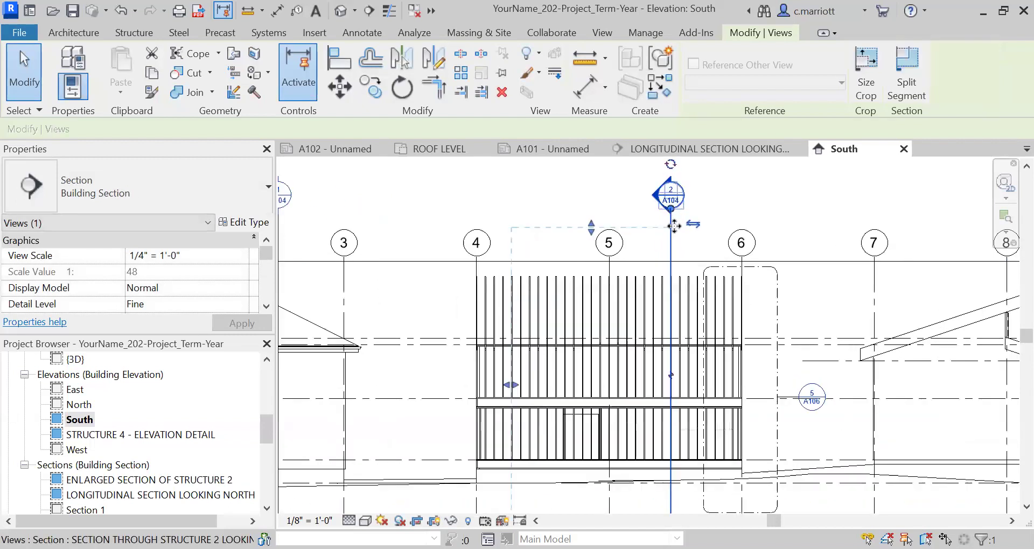
left_click_drag(670, 214, 669, 259)
scroll(445, 192, "down", 4)
middle_click_drag(469, 233, 531, 244)
scroll(409, 222, "up", 2)
left_click(400, 249)
left_click_drag(399, 222, 398, 259)
left_click(462, 207)
scroll(560, 275, "down", 4)
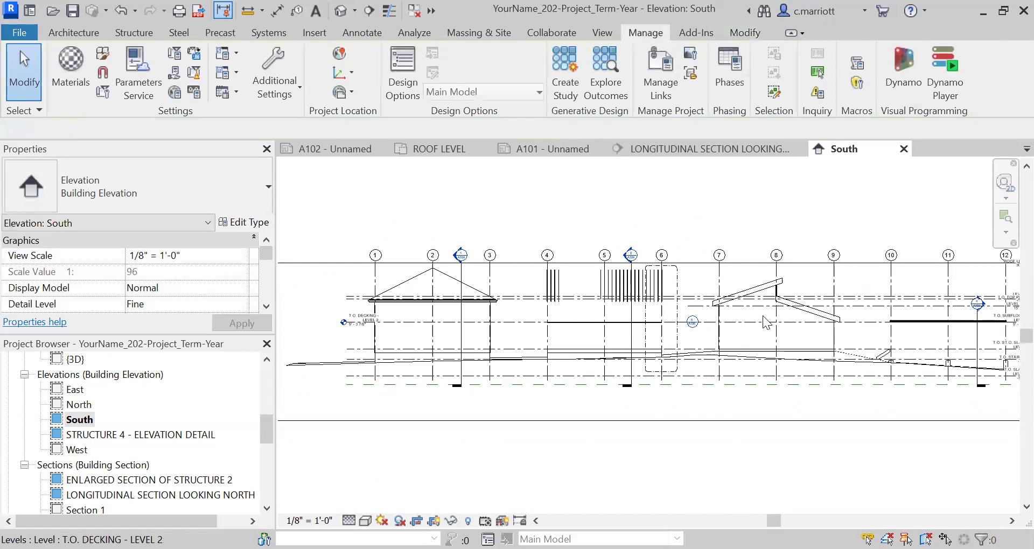
Hide the entire Levels category in the South elevation view
scroll(769, 315, "down", 2)
middle_click_drag(802, 328, 680, 318)
scroll(680, 317, "up", 1)
scroll(889, 331, "up", 2)
left_click(636, 292)
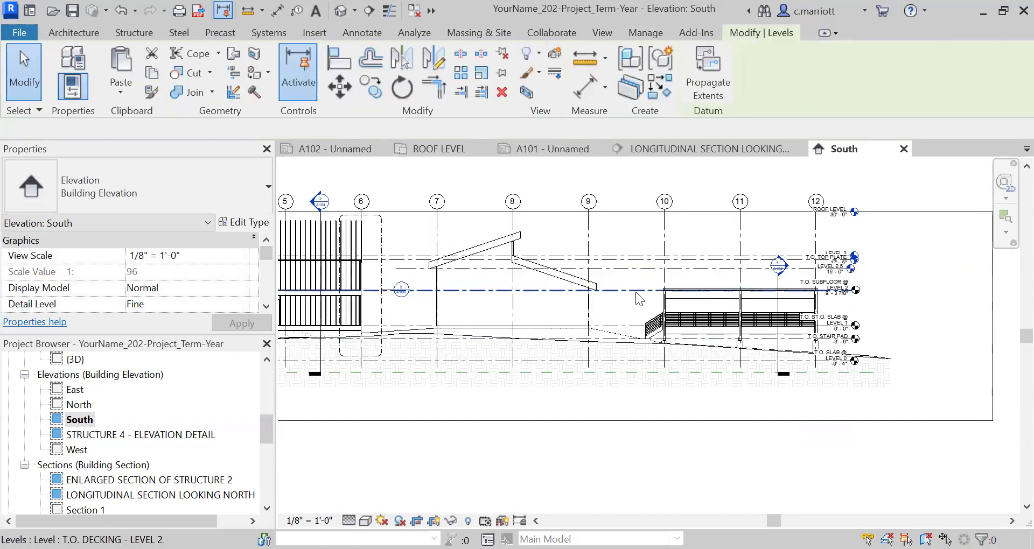
right_click(636, 292)
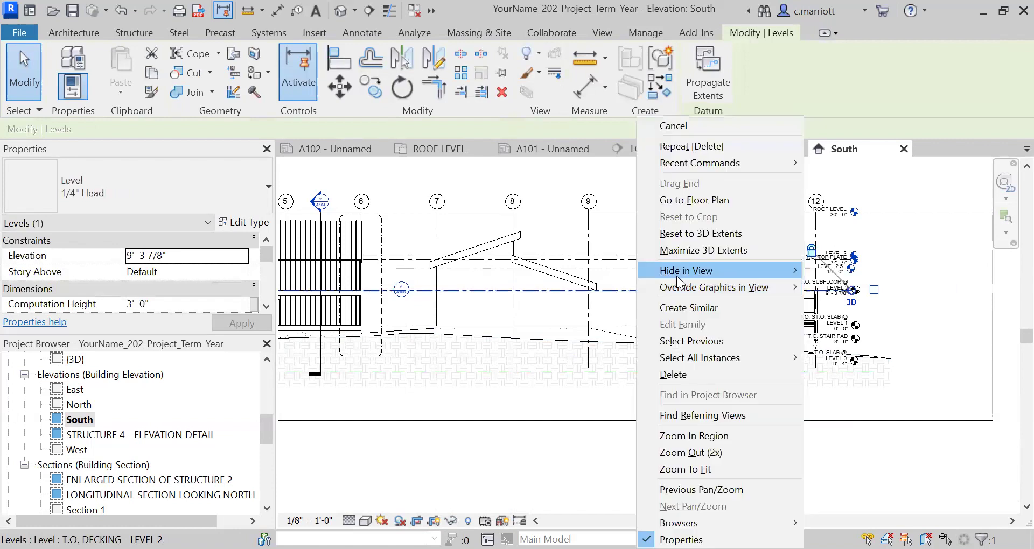
mouse_move(676, 276)
left_click(831, 288)
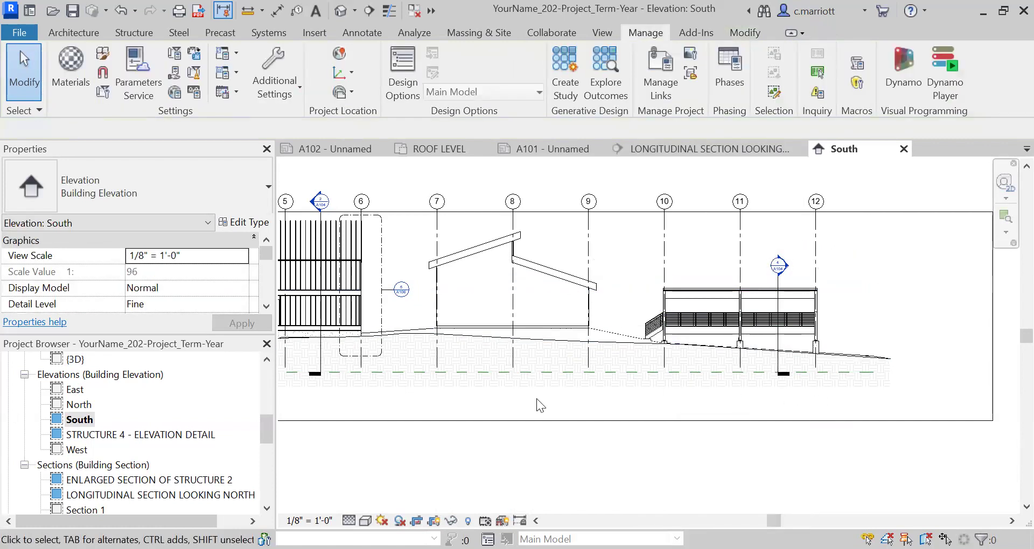
Raise the head of the Structure 4 section marker in the South elevation to the row of grid bubbles, between grids 11 and 12
middle_click_drag(720, 381, 725, 382)
scroll(684, 405, "down", 3)
scroll(725, 369, "up", 2)
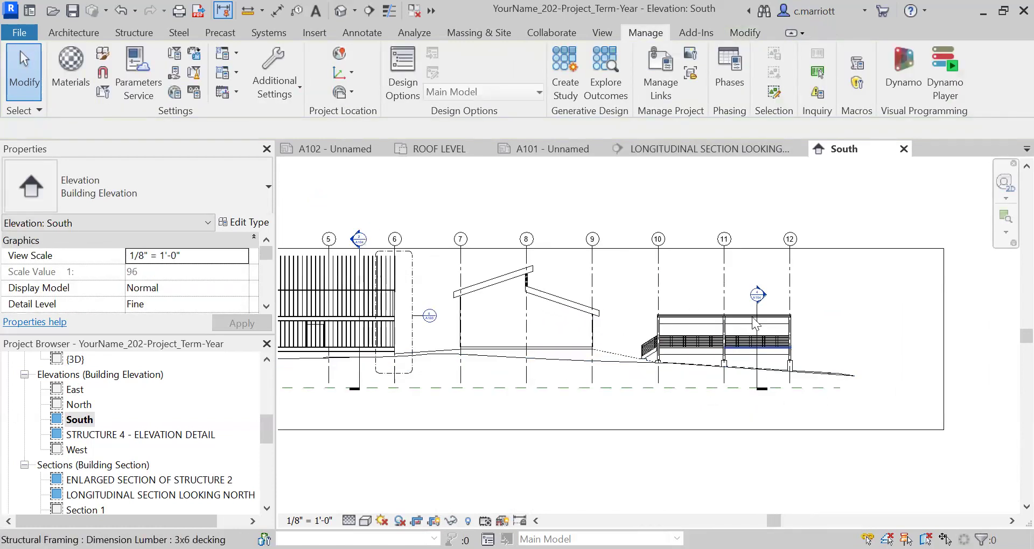
scroll(761, 313, "up", 2)
scroll(758, 301, "up", 1)
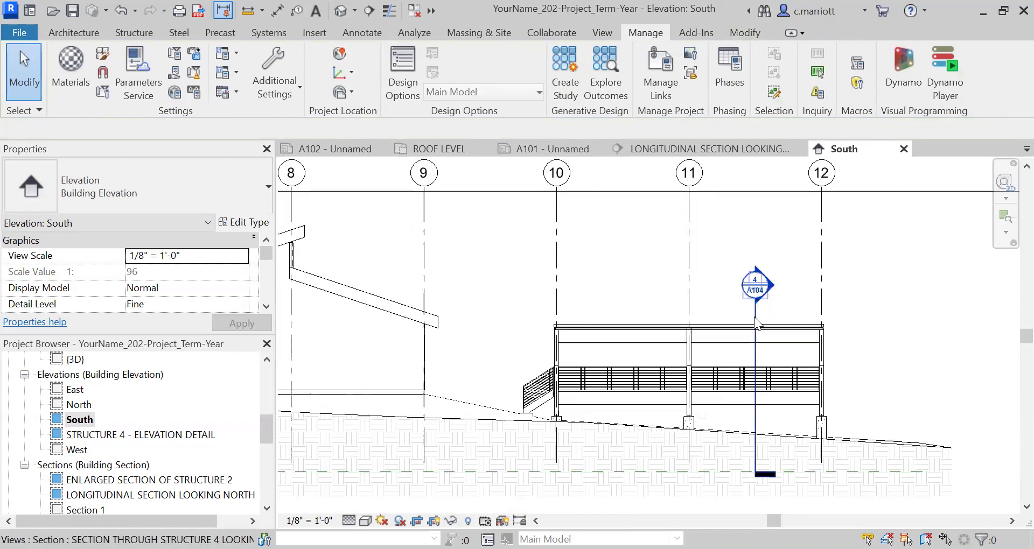
left_click(757, 300)
left_click_drag(754, 299, 762, 190)
scroll(738, 399, "down", 2)
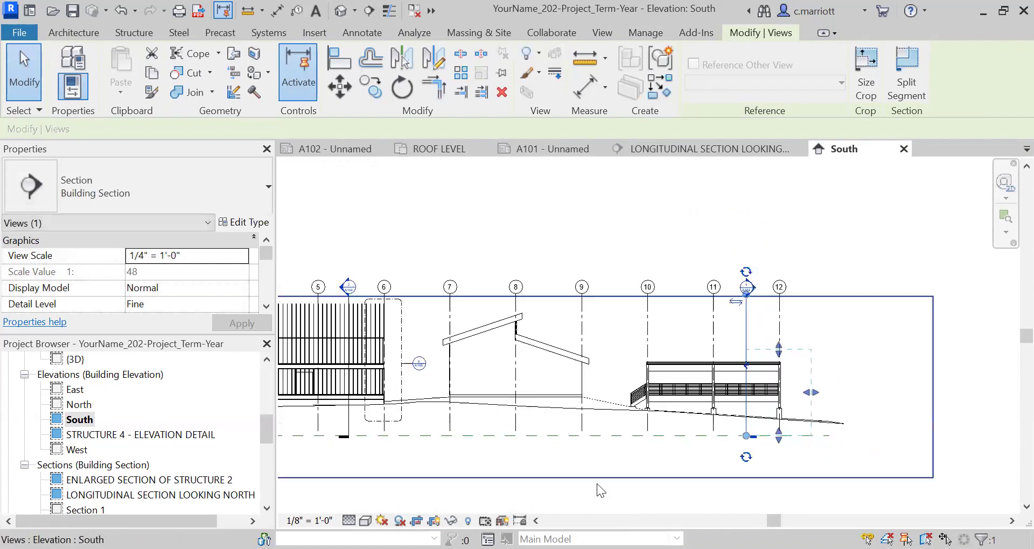
Raise the bottom edge of the South elevation's crop region to just below the section marker tails
middle_click_drag(602, 466, 705, 454)
middle_click_drag(464, 449, 662, 438)
middle_click_drag(402, 449, 441, 446)
scroll(440, 445, "up", 1)
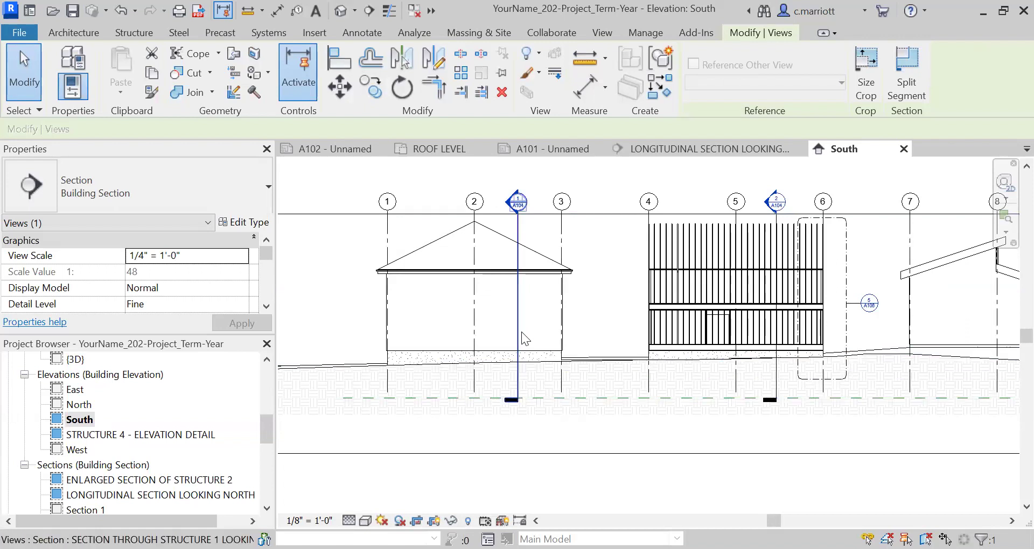
scroll(477, 434, "down", 2)
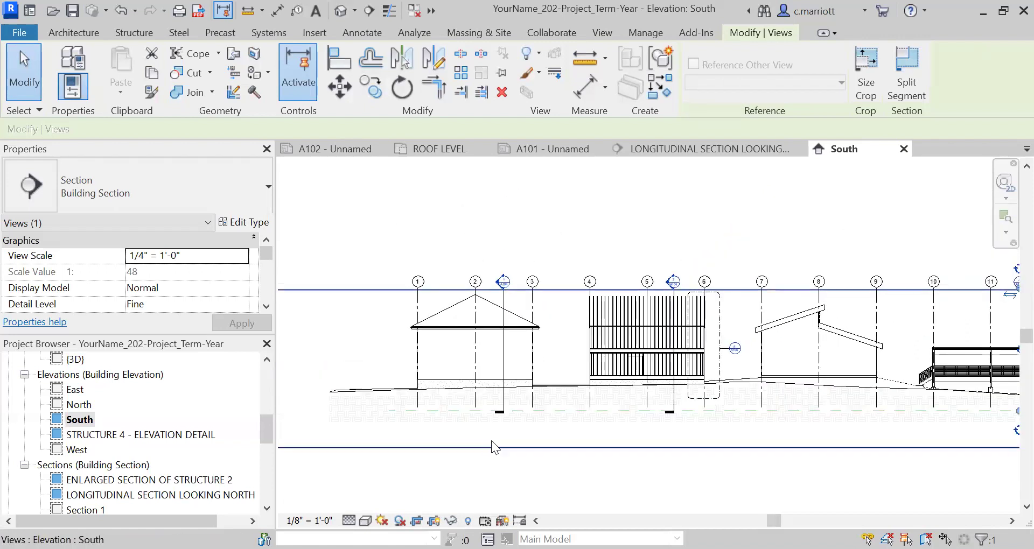
left_click(715, 446)
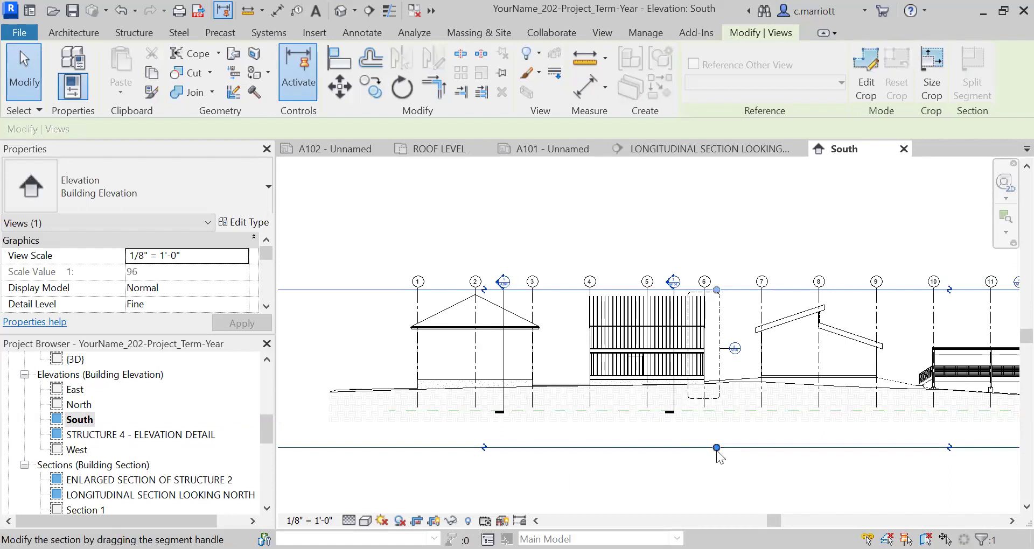
left_click_drag(717, 448, 716, 418)
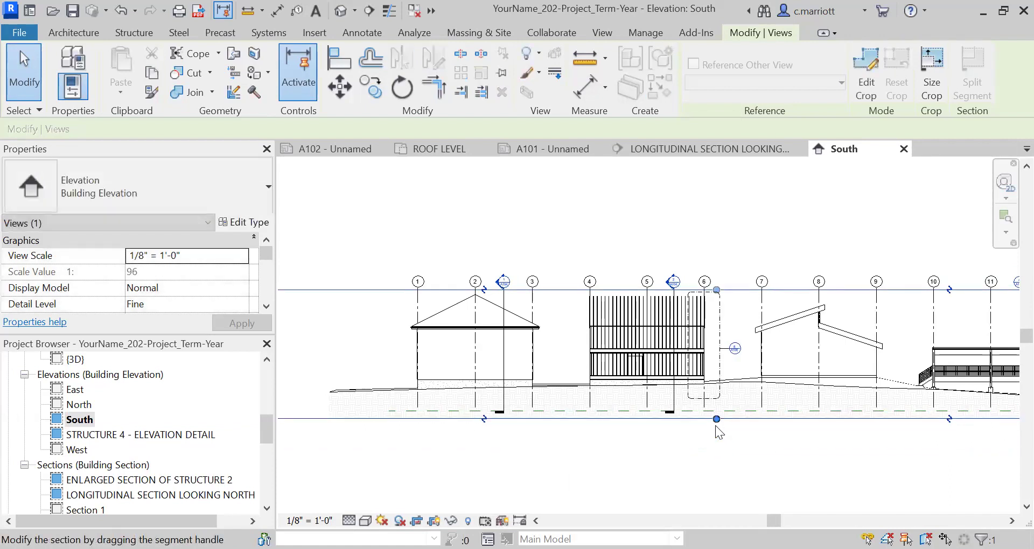
left_click(486, 464)
Pull both side edges of the South elevation's crop region inward to just outside grids 1 and 12, then deselect it
scroll(480, 435, "down", 3)
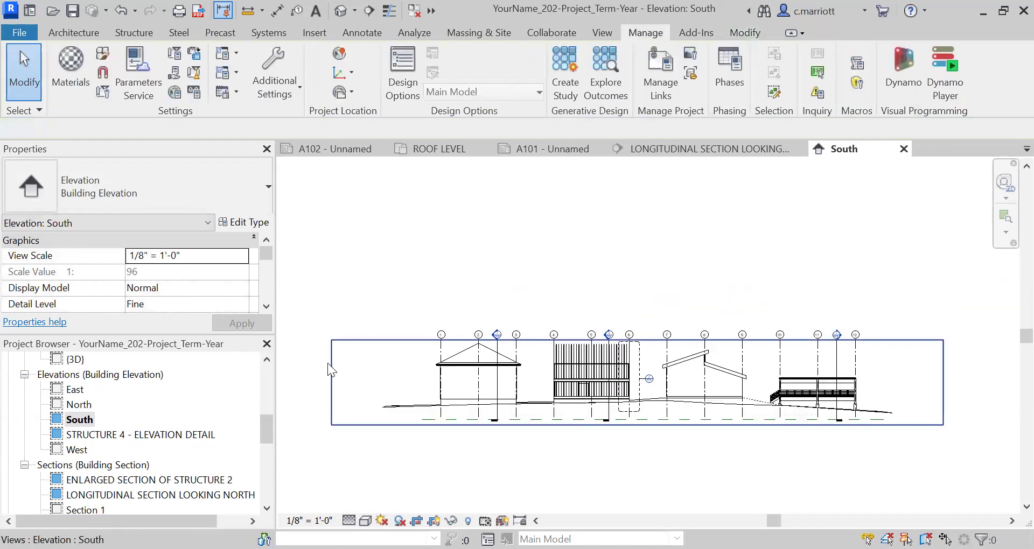
left_click(332, 371)
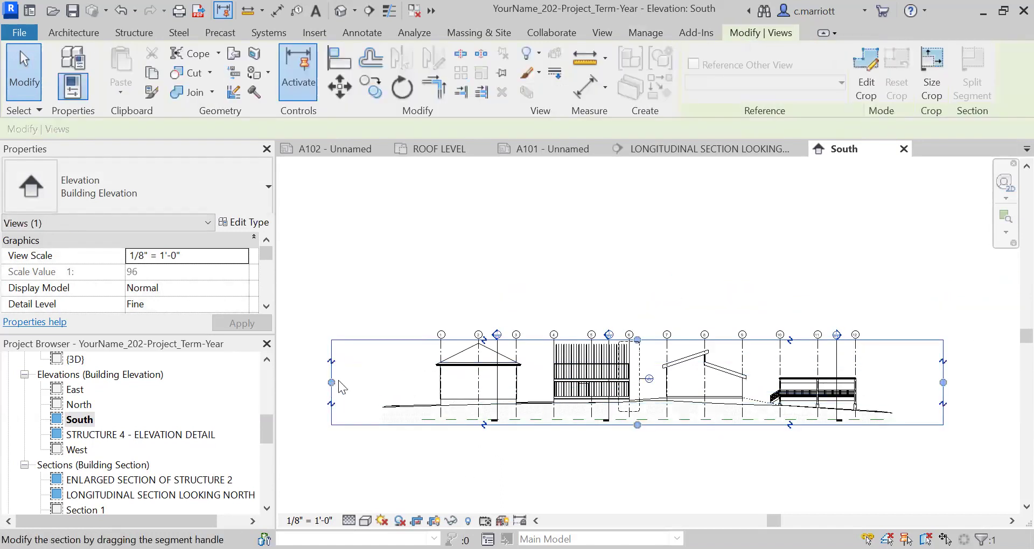
left_click_drag(429, 388, 420, 380)
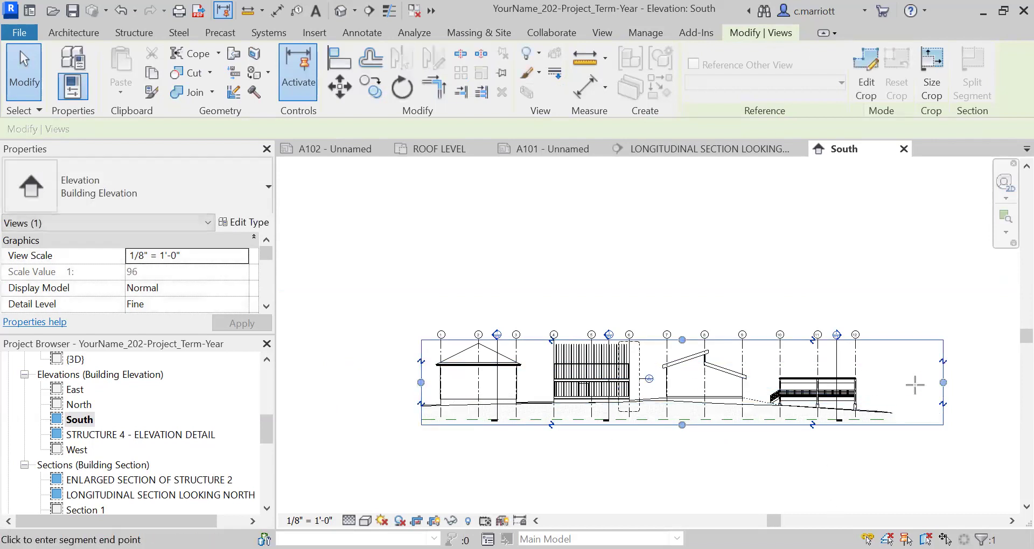
left_click_drag(868, 380, 868, 381)
left_click(604, 302)
Open sheet A103 and check the cropped South elevation and the section tails extending below the roof plan
left_click(267, 479)
left_click(267, 480)
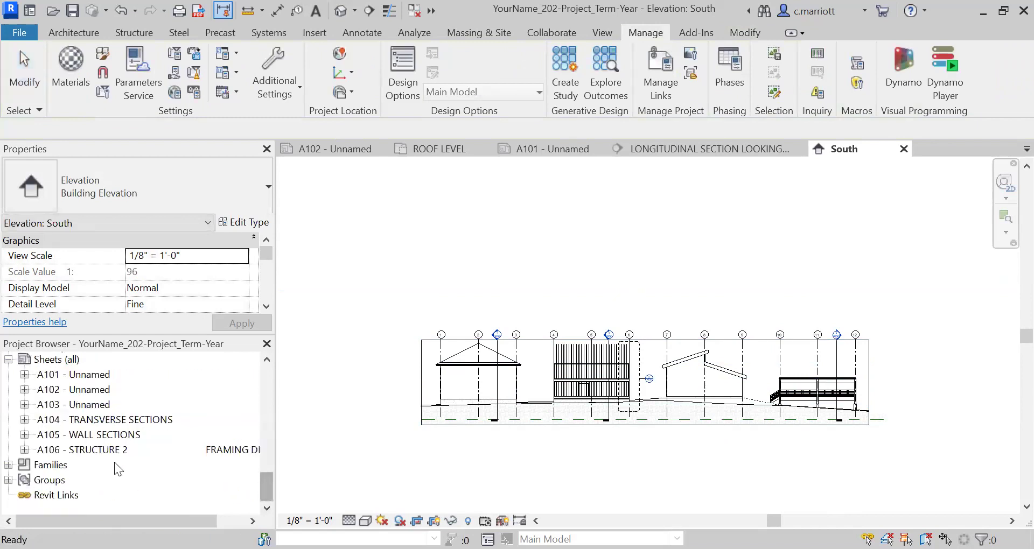
double_click(72, 407)
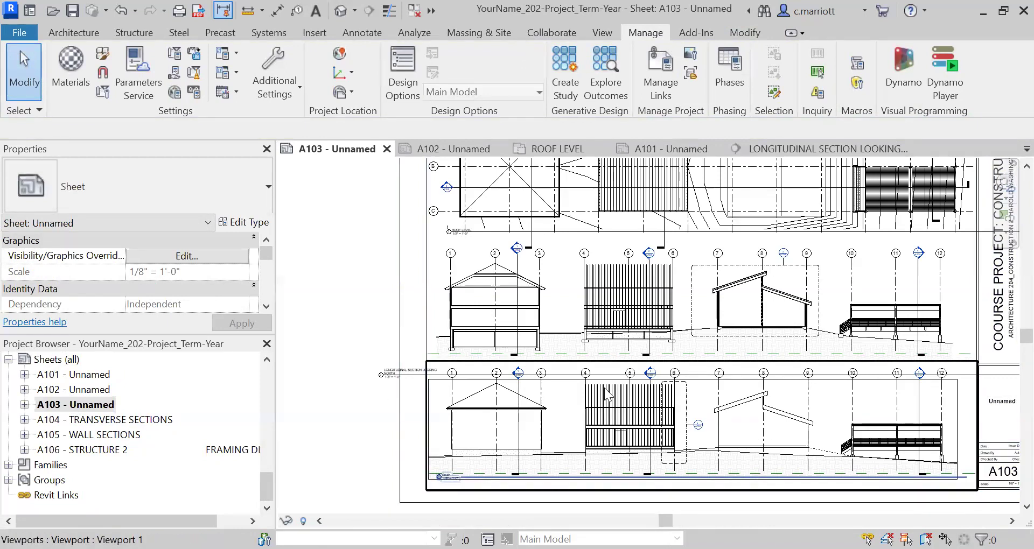
middle_click_drag(321, 321, 488, 298)
middle_click_drag(640, 324, 612, 380)
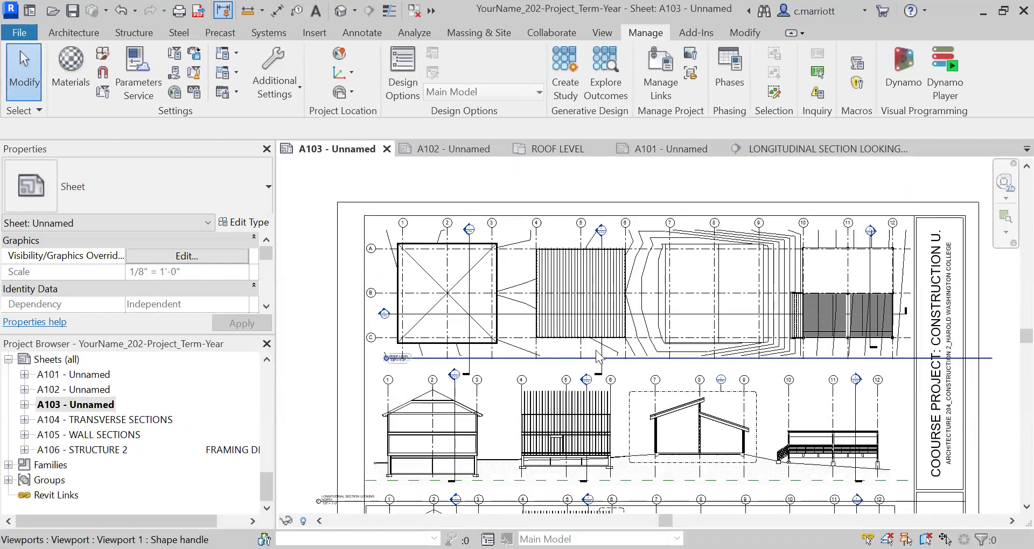
scroll(600, 350, "up", 2)
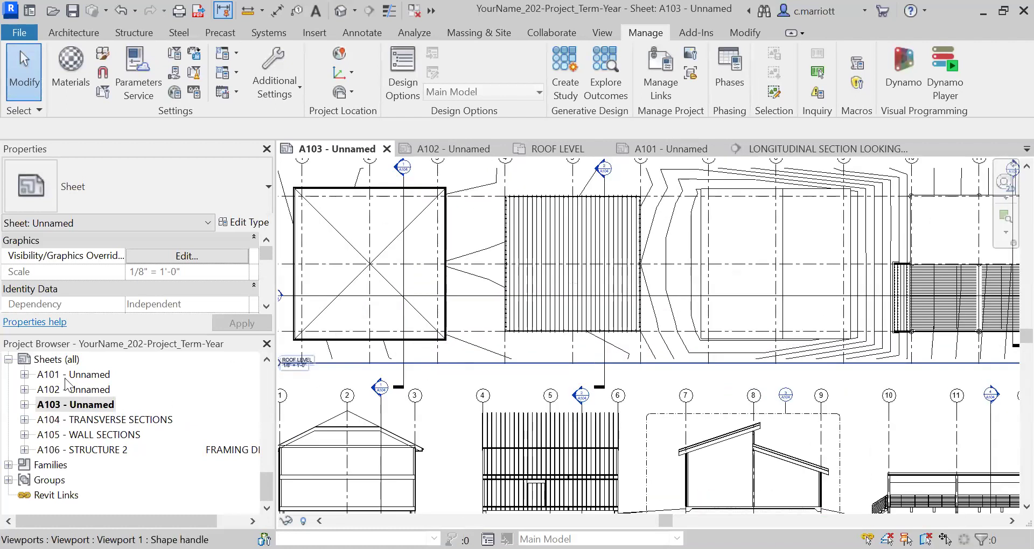
Open the ROOF LEVEL floor plan and shorten the lower ends of the Structure 1 and Structure 2 section lines to just below the roofs
left_click_drag(266, 475, 268, 413)
scroll(221, 410, "up", 4)
double_click(92, 374)
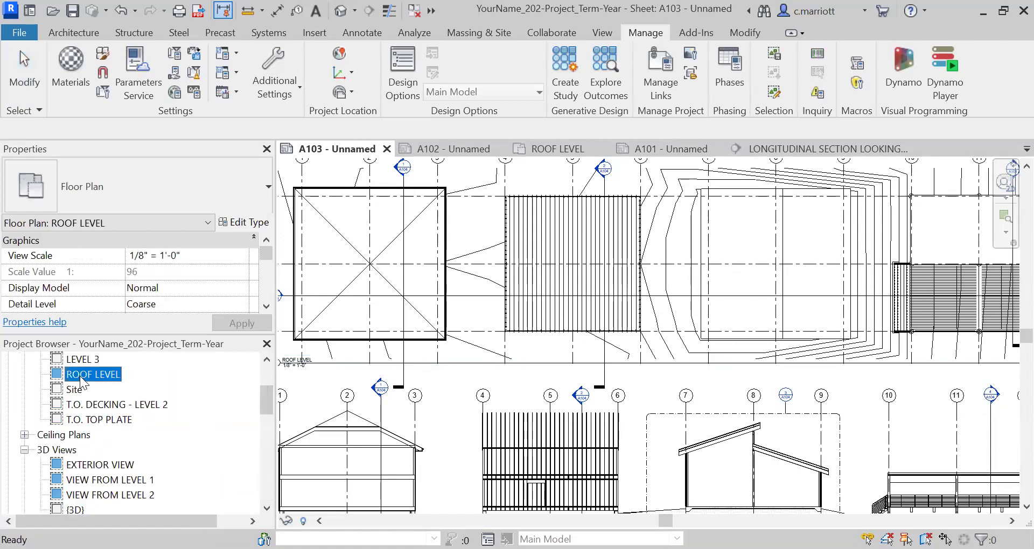
scroll(511, 370, "up", 4)
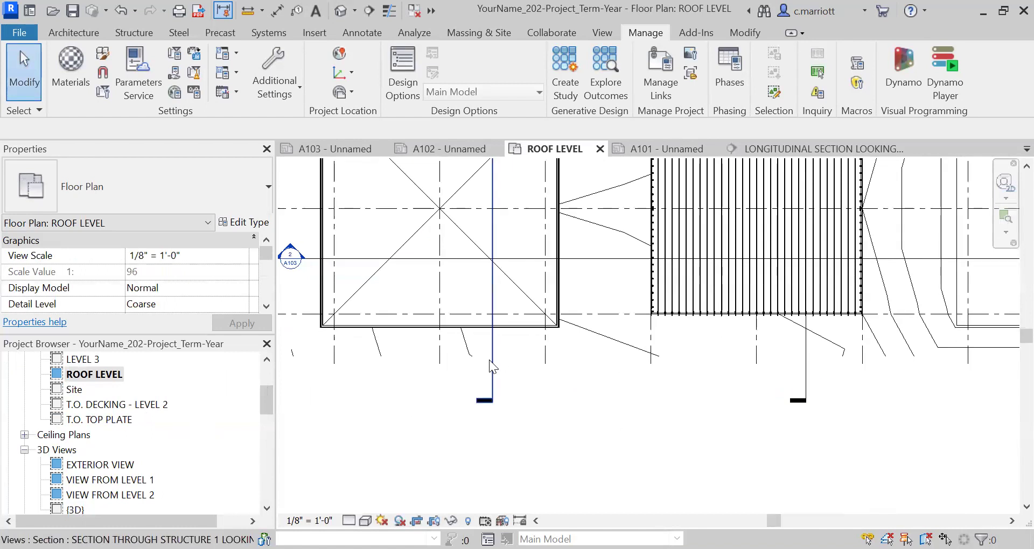
left_click(492, 377)
left_click(906, 70)
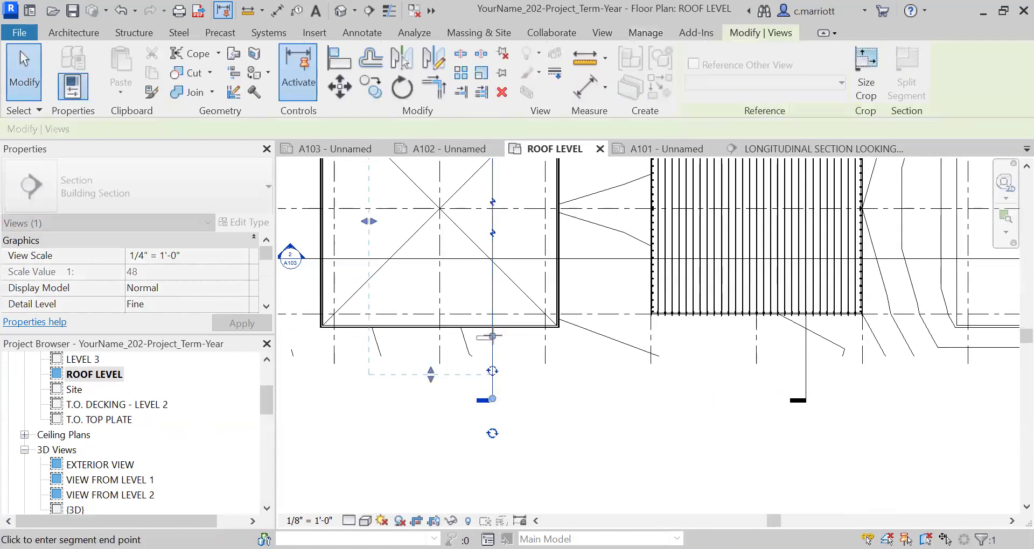
left_click(804, 388)
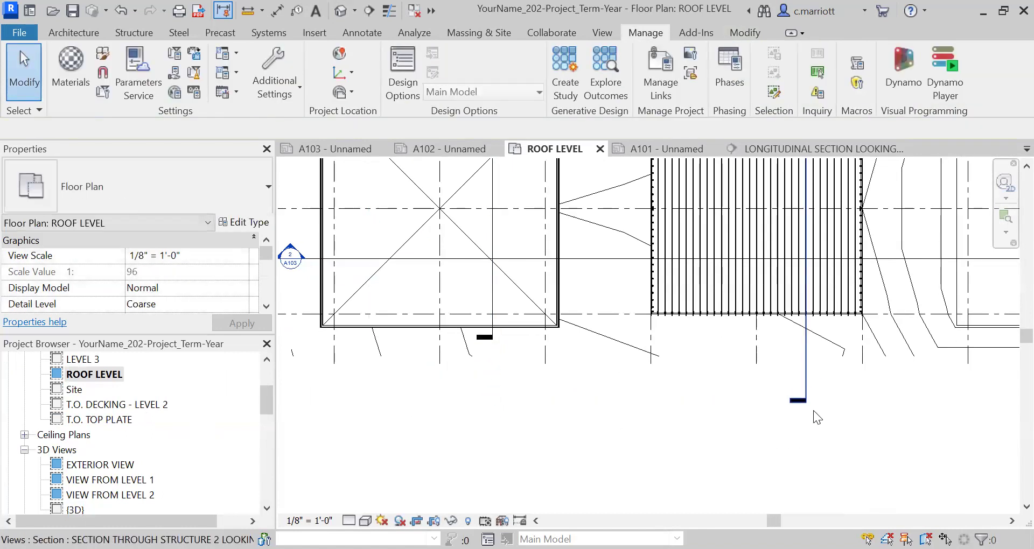
left_click_drag(807, 399, 807, 335)
Move the bubbles of grids A, B and C in the roof plan closer to Structure 1, in line with the longitudinal section head
scroll(819, 407, "down", 4)
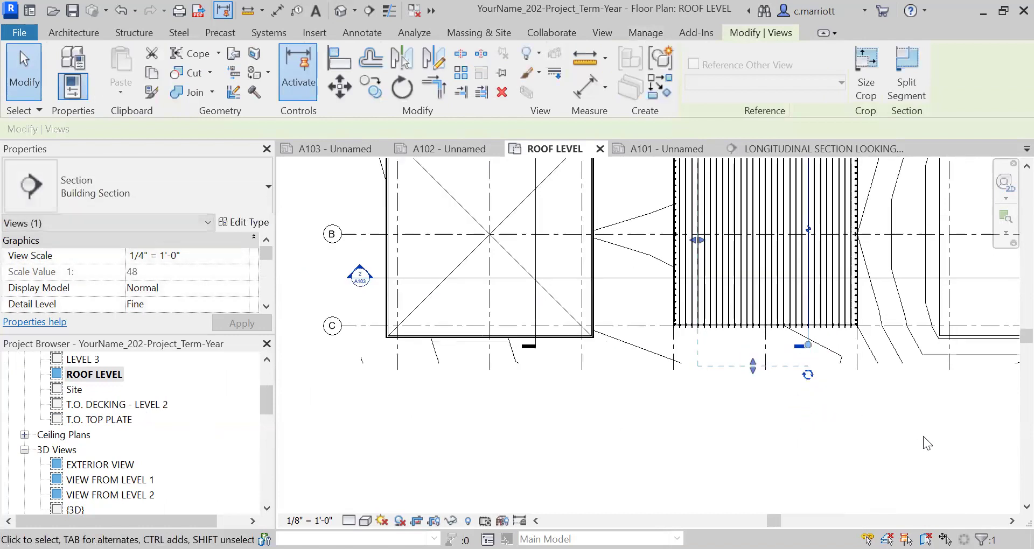
middle_click_drag(771, 419, 448, 372)
scroll(908, 341, "up", 4)
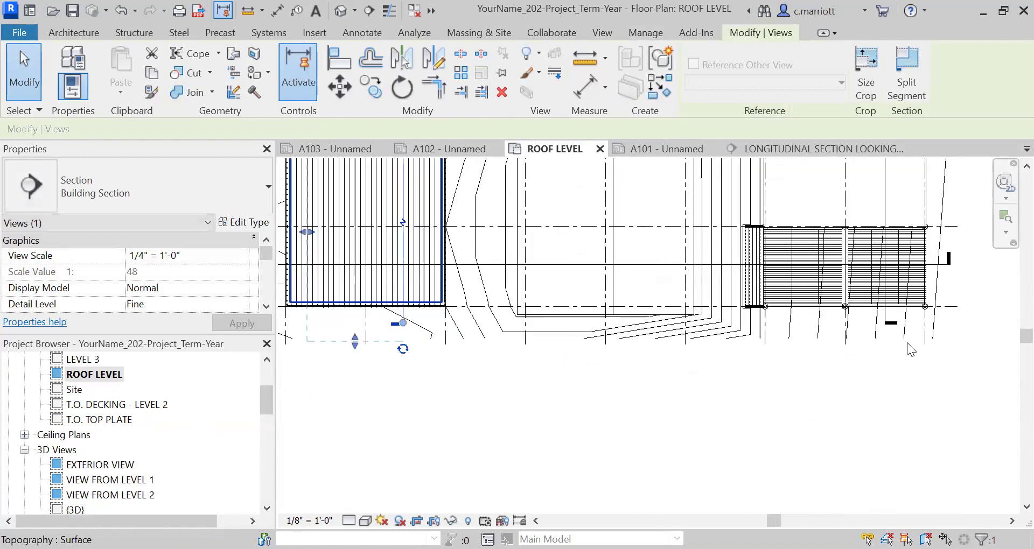
scroll(824, 386, "down", 5)
middle_click_drag(905, 416, 961, 426)
middle_click_drag(390, 425, 391, 427)
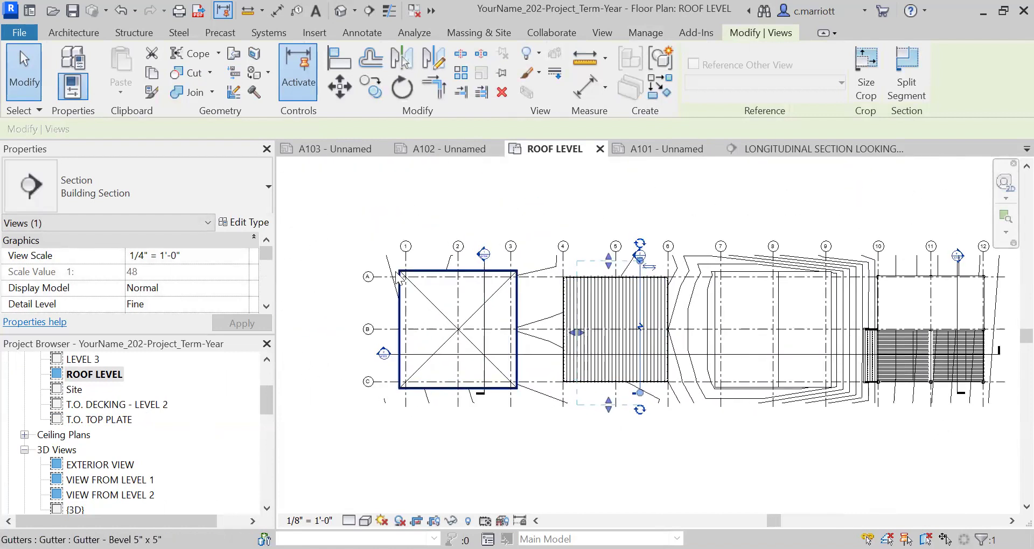
scroll(375, 282, "up", 3)
left_click(375, 283)
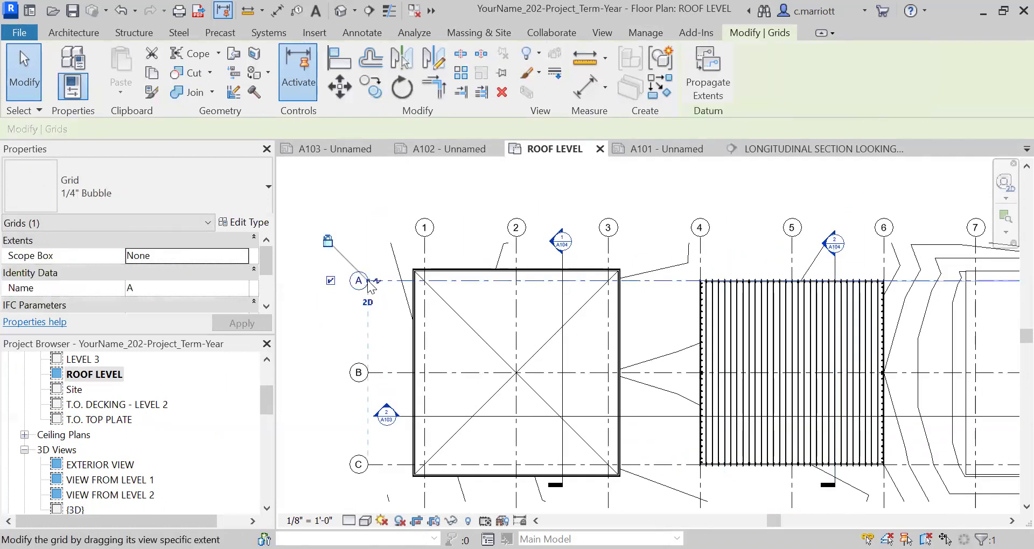
left_click_drag(369, 281, 392, 280)
left_click(321, 391)
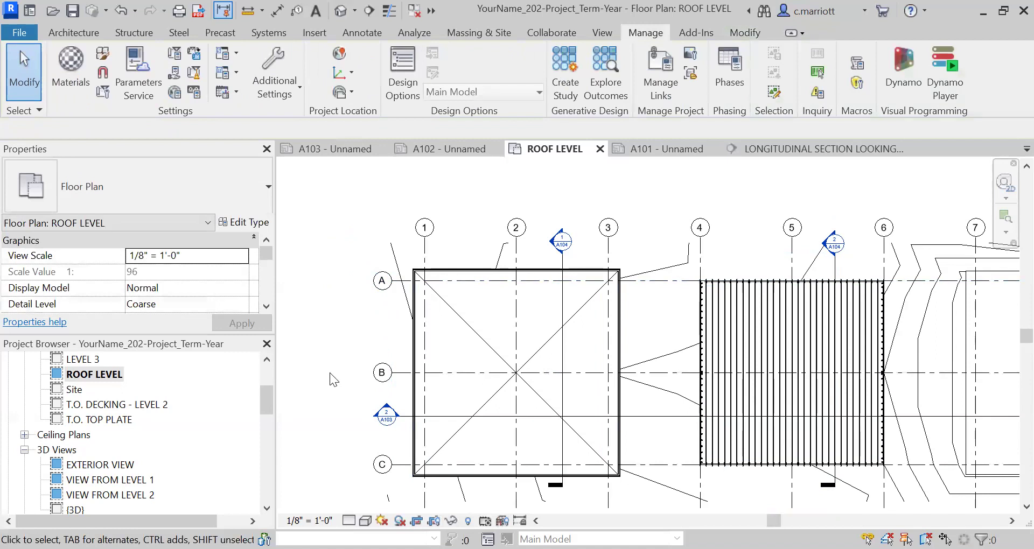
Return to sheet A103 and examine the layout of the roof plan, longitudinal section and South elevation
scroll(264, 495, "down", 15)
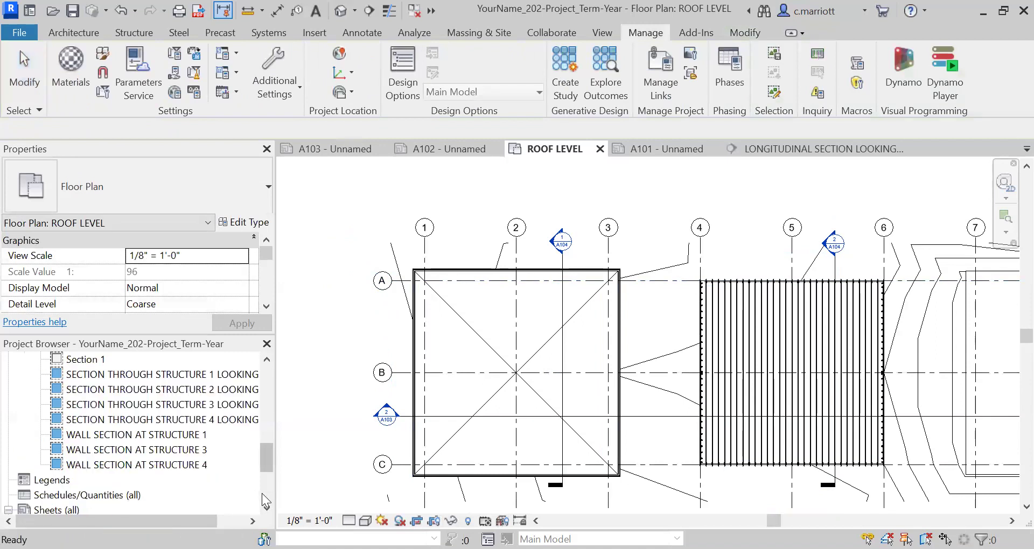
double_click(86, 405)
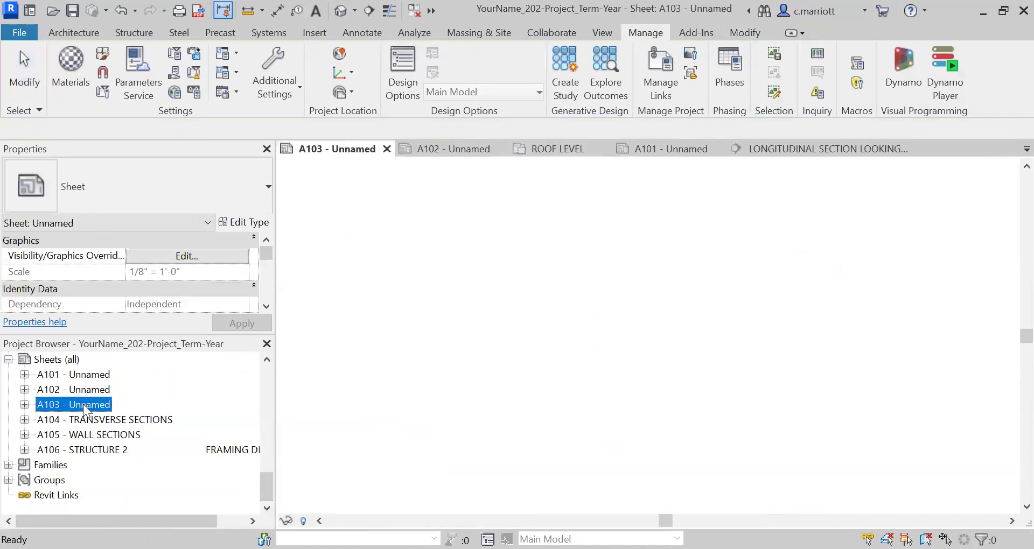
scroll(599, 340, "down", 3)
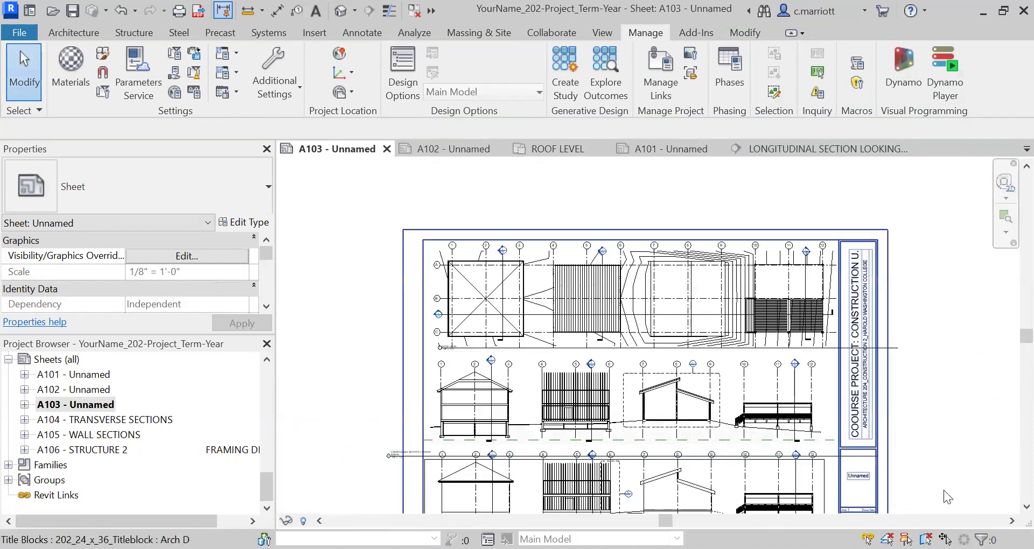
scroll(936, 448, "down", 2)
middle_click_drag(930, 409, 918, 370)
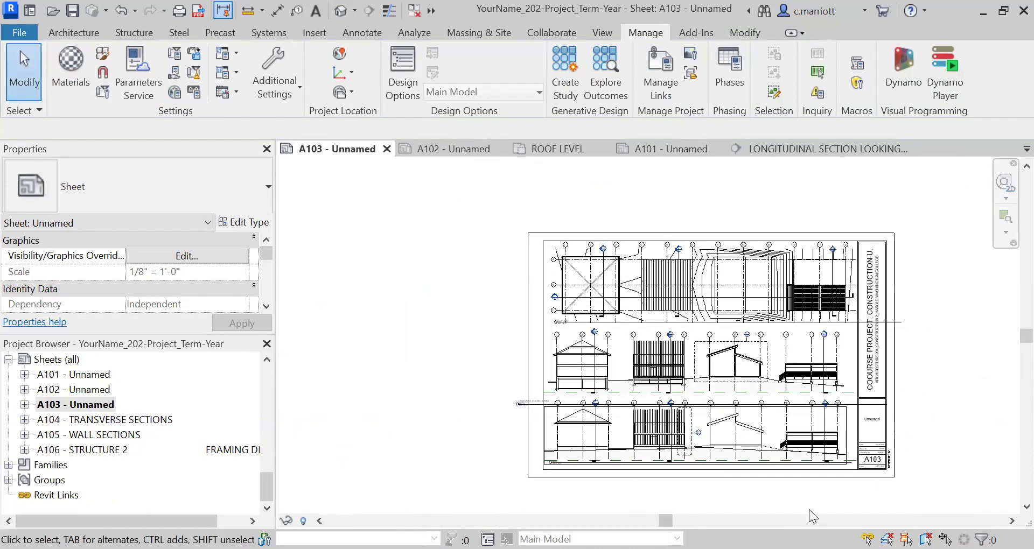
scroll(775, 463, "up", 3)
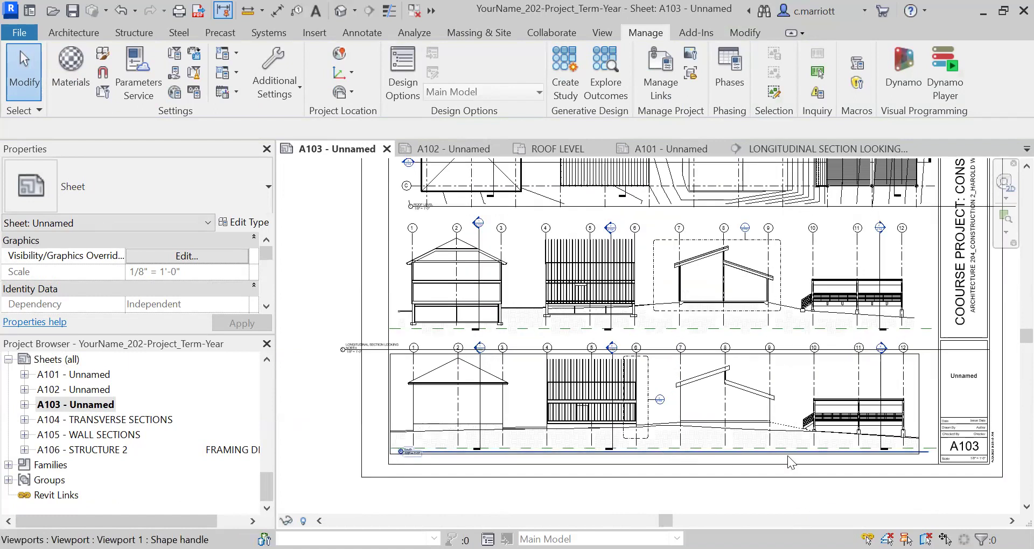
scroll(787, 456, "up", 1)
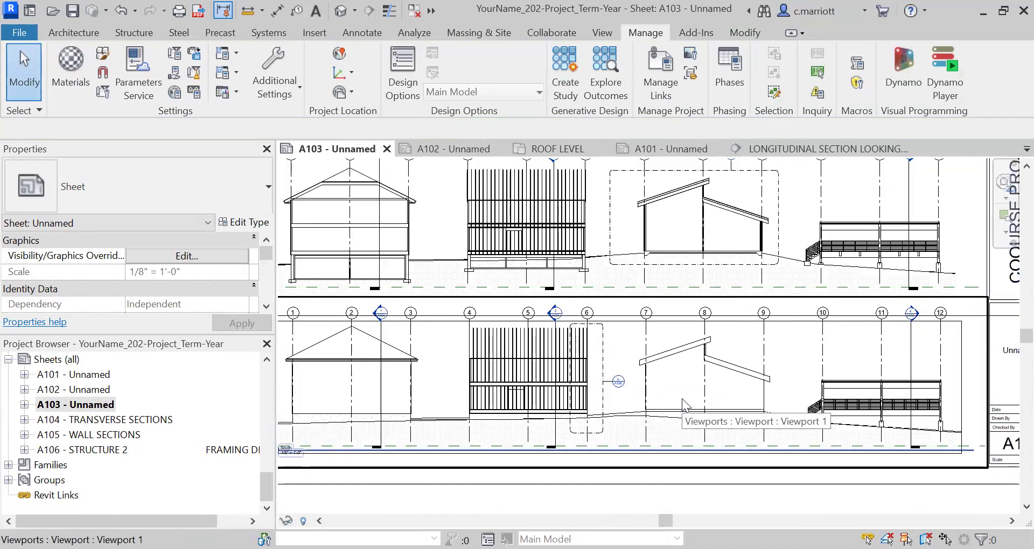
scroll(684, 433, "up", 2)
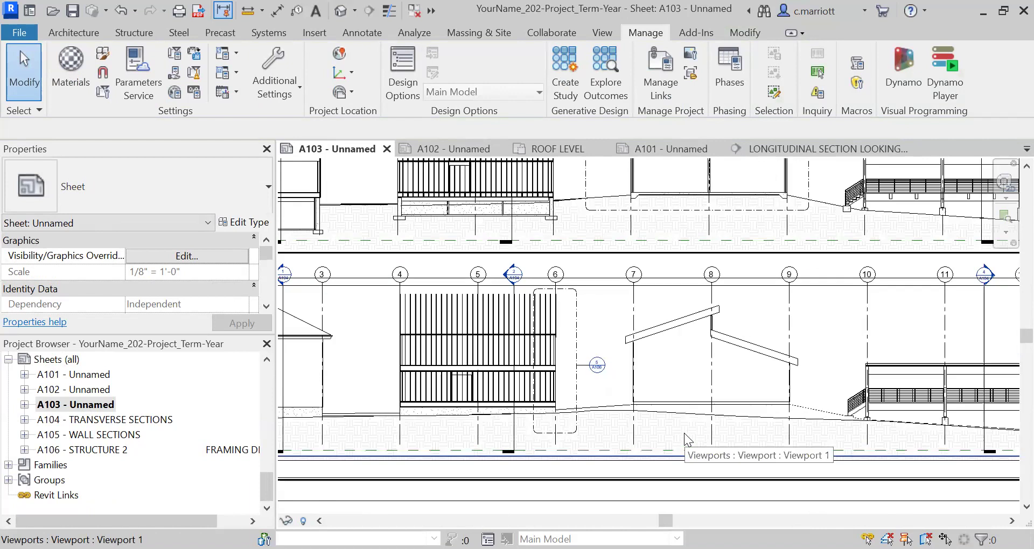
Open the South elevation and raise the lower edge of its crop region to just beneath the ground
scroll(528, 461, "down", 3)
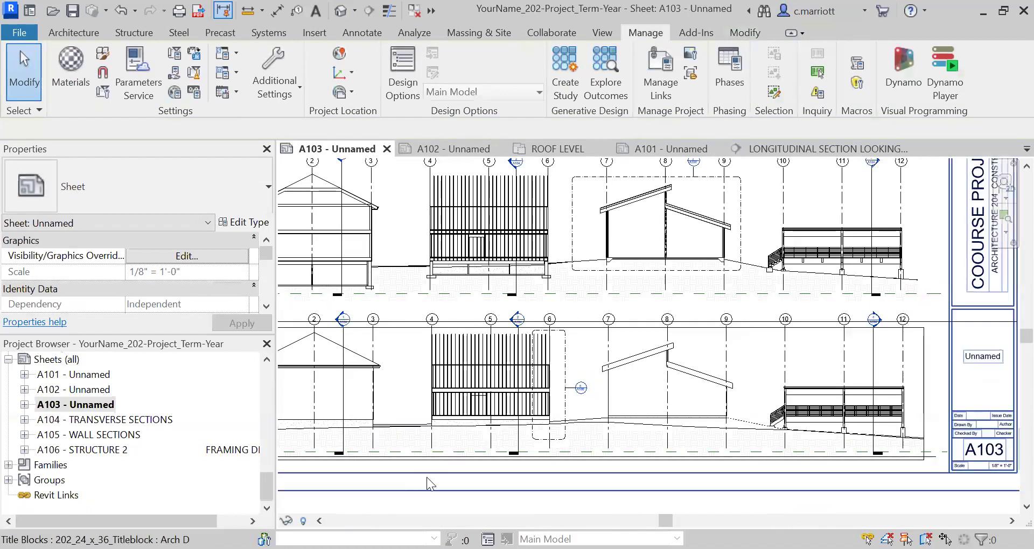
scroll(429, 476, "down", 2)
middle_click_drag(710, 477, 786, 446)
scroll(452, 457, "up", 2)
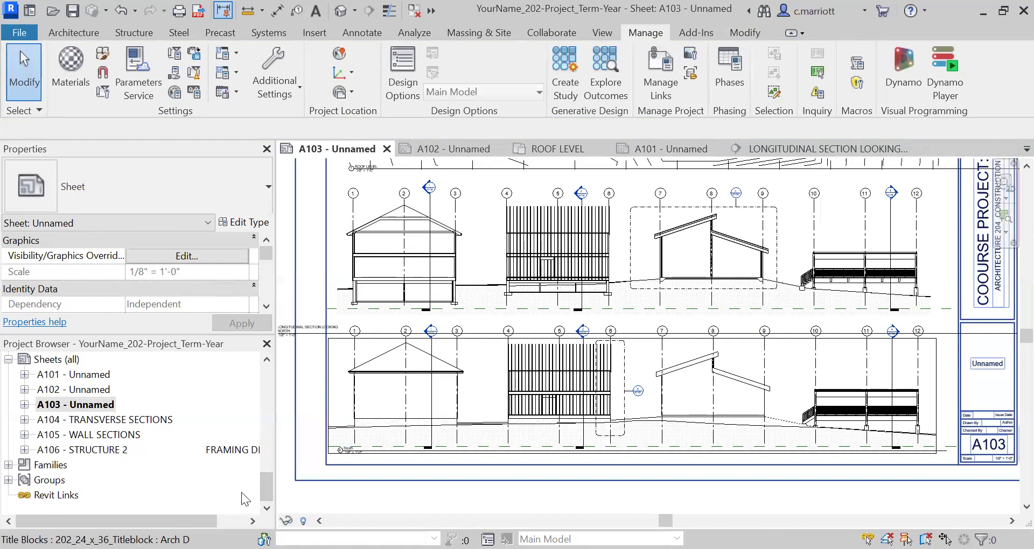
scroll(268, 377, "up", 10)
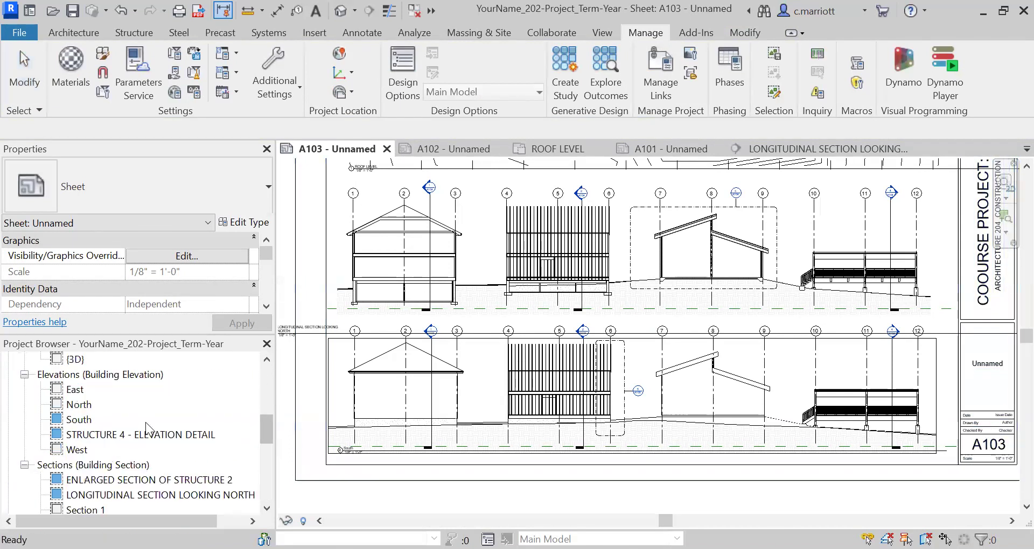
left_click(92, 422)
double_click(91, 423)
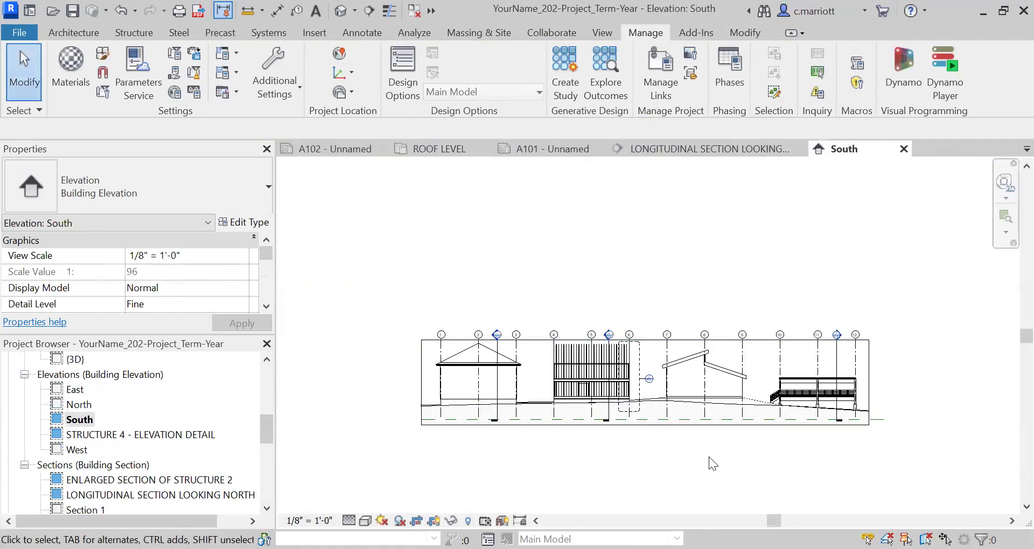
scroll(709, 454, "up", 2)
left_click(625, 413)
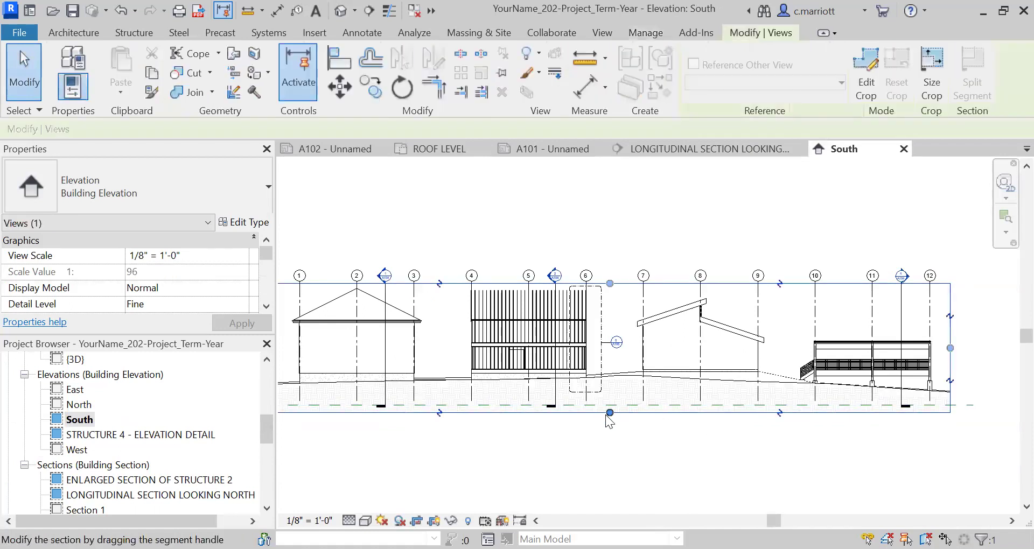
left_click_drag(612, 401, 610, 397)
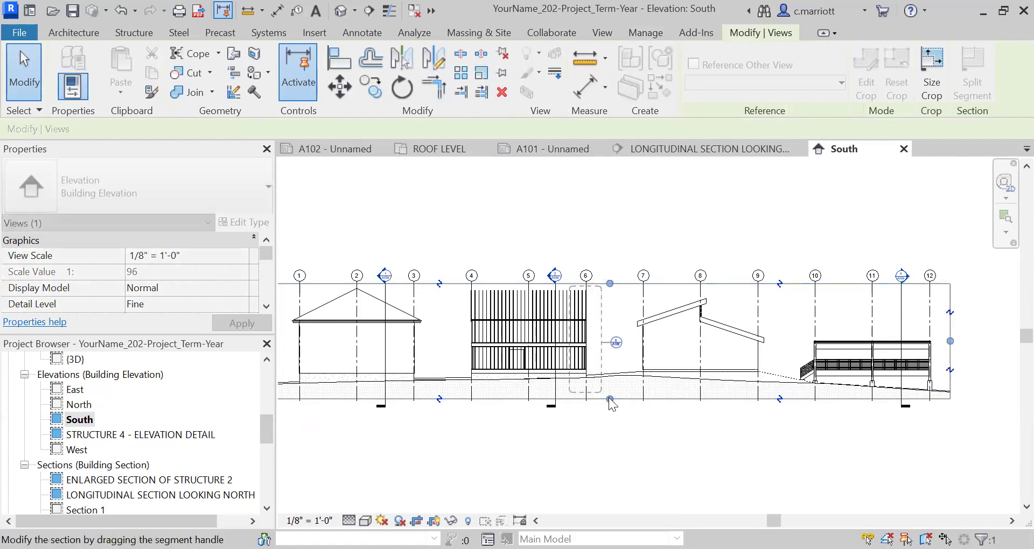
Shorten the lower end of the Structure 2 section line in the South elevation to just inside the crop region
left_click(602, 413)
scroll(566, 445, "up", 4)
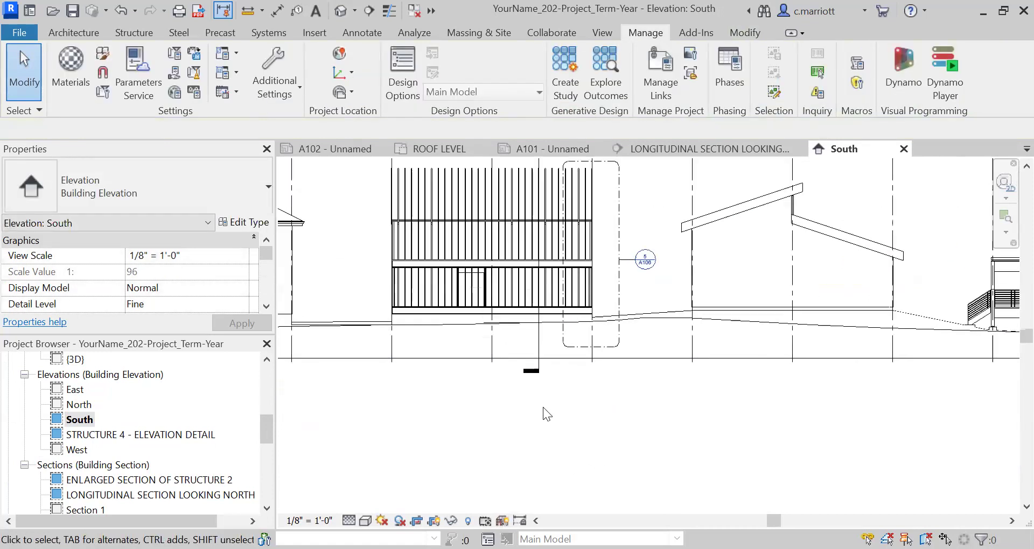
left_click(538, 366)
left_click_drag(535, 361, 533, 336)
left_click(537, 339)
scroll(471, 415, "down", 4)
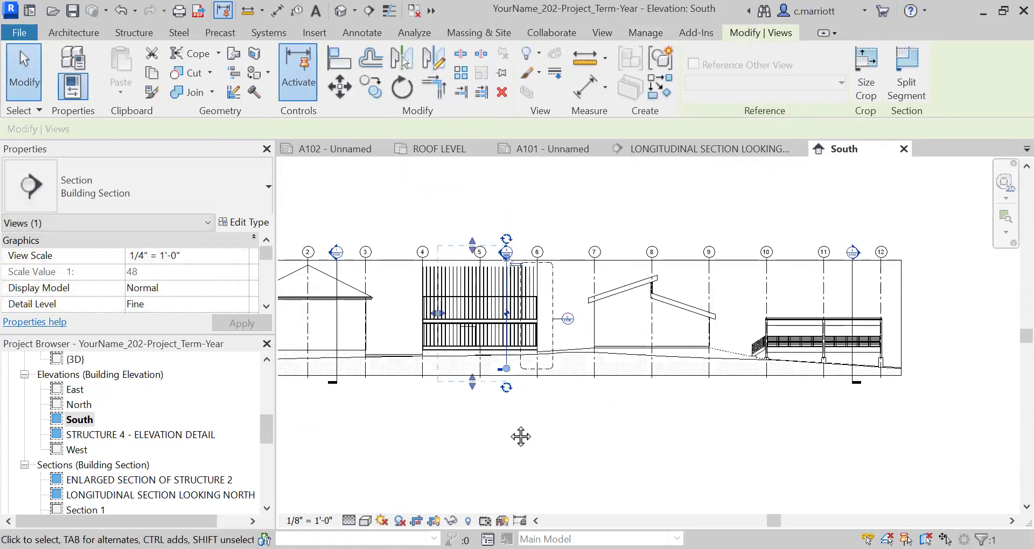
Raise the tail of the Structure 1 section line in the South elevation level with the Structure 2 section tail
scroll(431, 412, "up", 1)
left_click(429, 400)
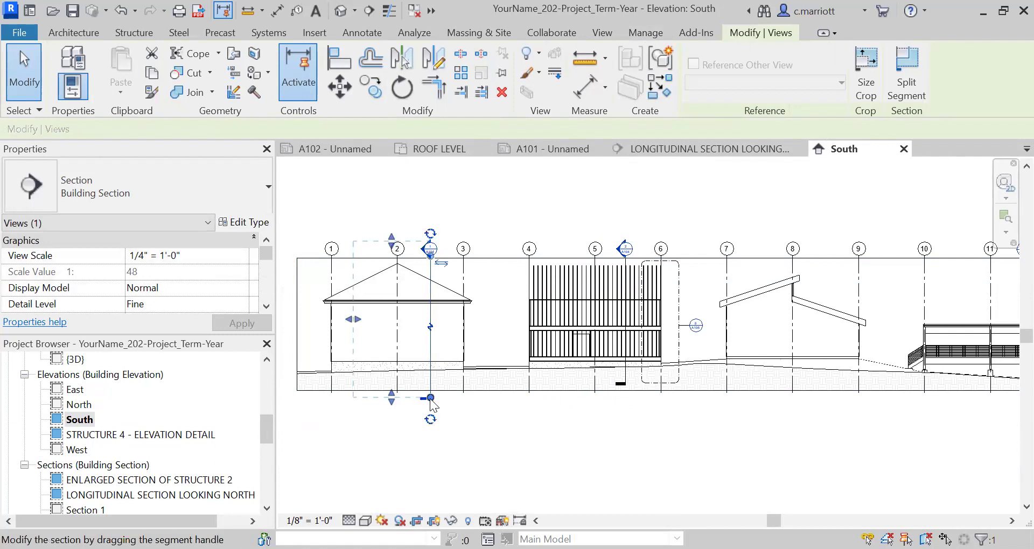
key("s")
key("s")
left_click(430, 384)
left_click_drag(430, 382, 430, 382)
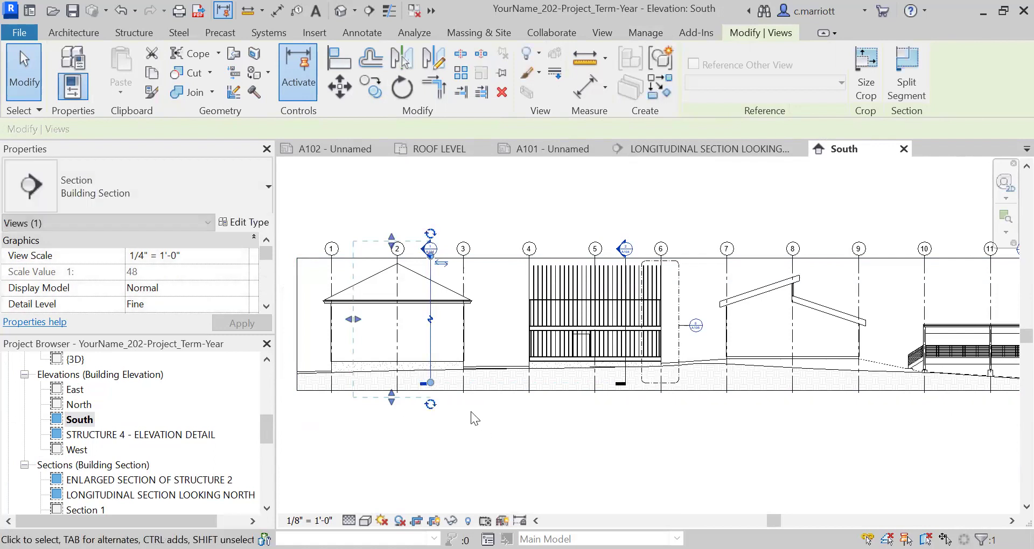
Shorten the lower end of the Structure 4 section line in the South elevation to just above the crop edge
scroll(863, 447, "down", 1)
middle_click_drag(892, 455, 529, 460)
scroll(650, 392, "up", 4)
left_click(629, 372)
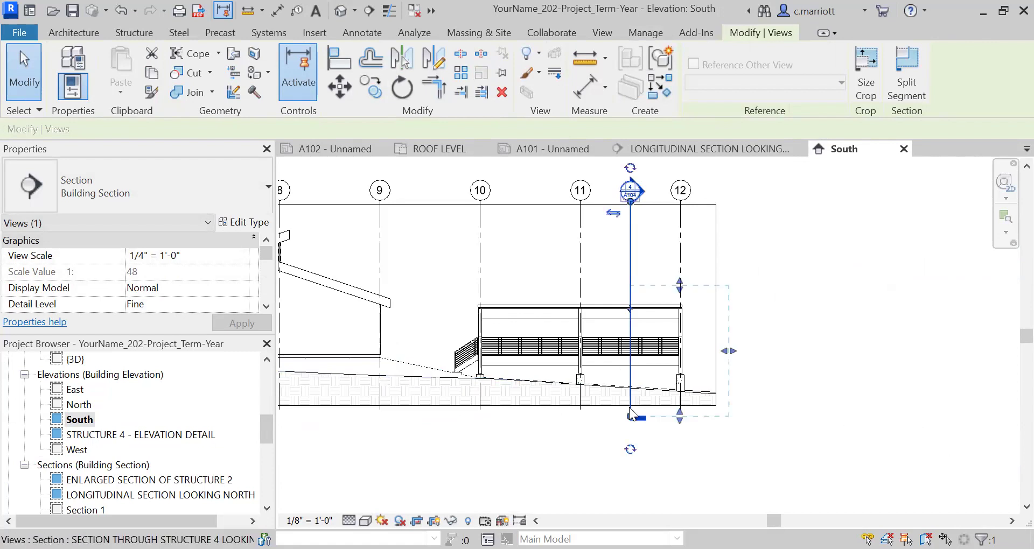
left_click_drag(630, 417, 630, 397)
left_click(560, 432)
Hide the crop region of the South elevation and return to sheet A103
scroll(569, 430, "down", 2)
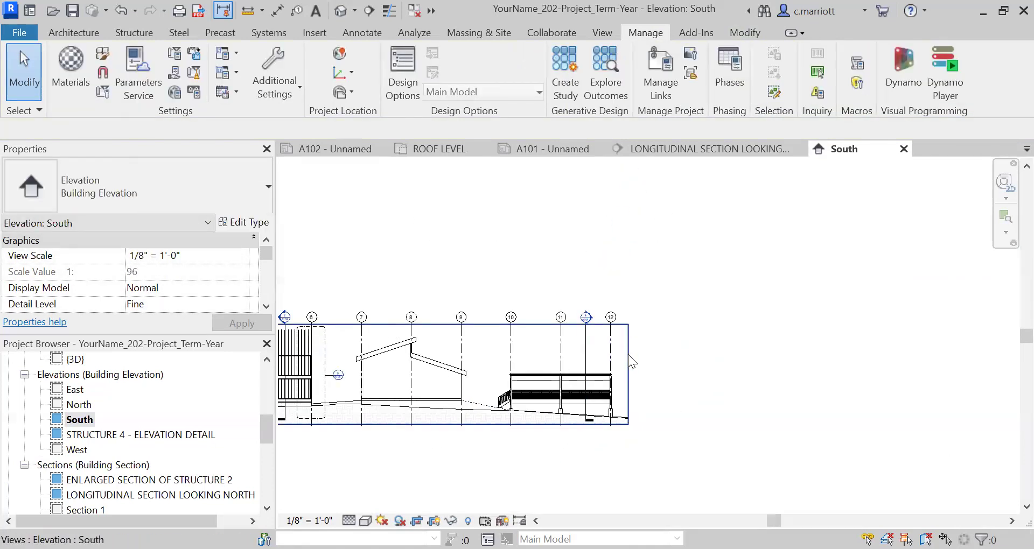
scroll(623, 383, "down", 1)
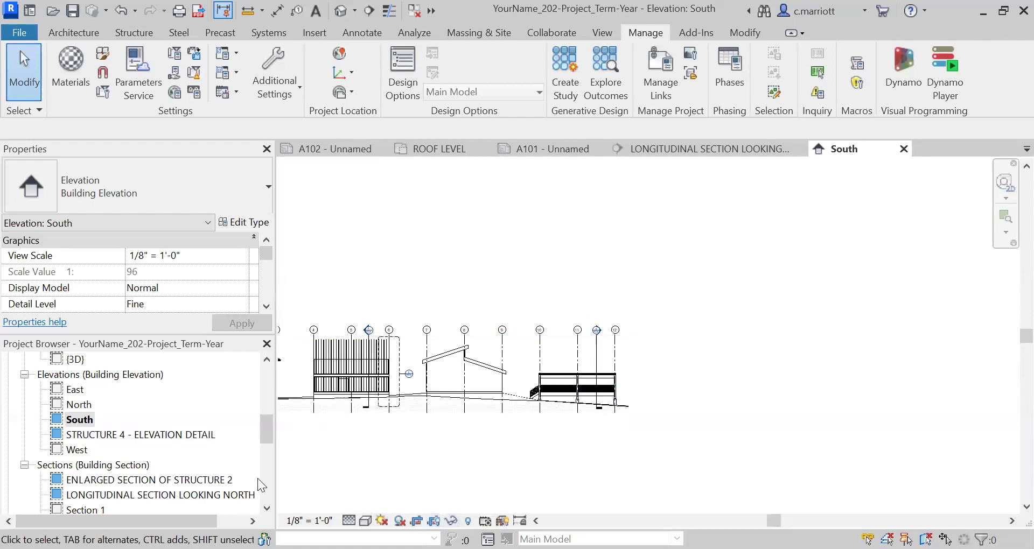
scroll(259, 480, "down", 8)
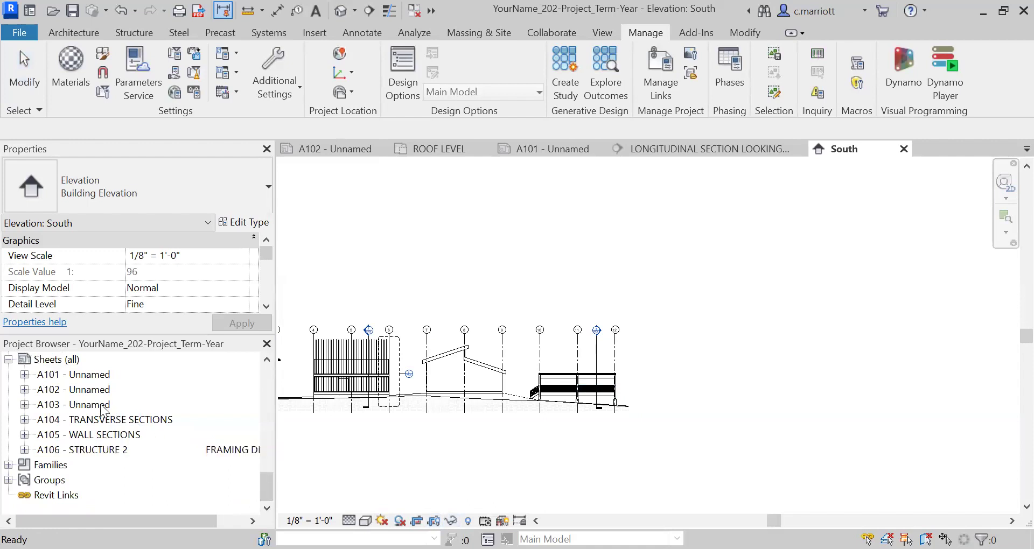
double_click(95, 405)
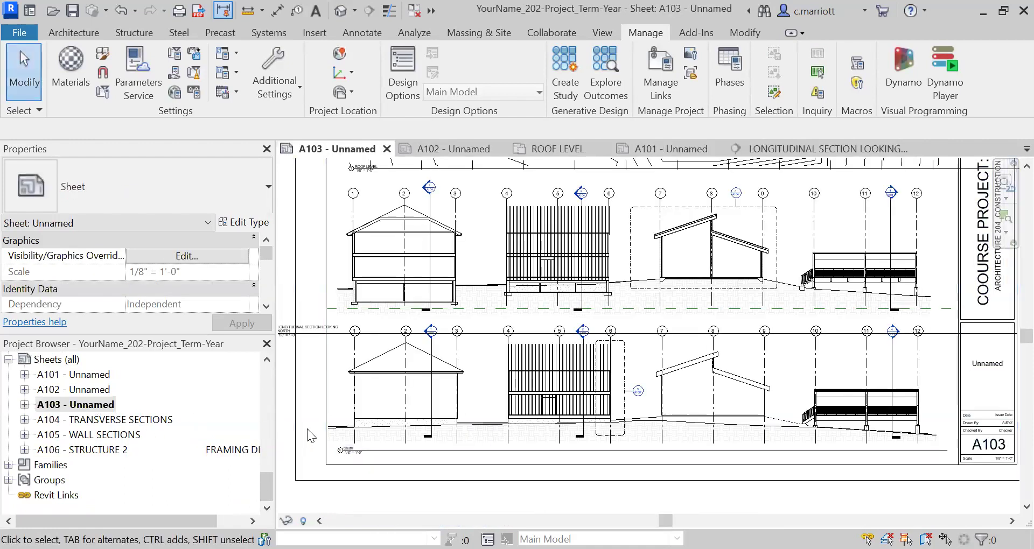
scroll(318, 428, "down", 1)
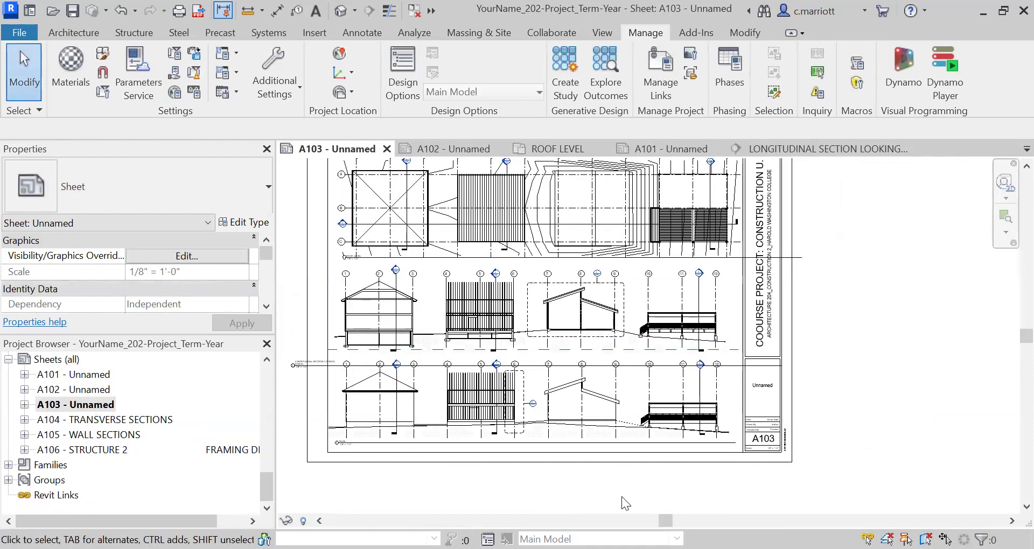
middle_click_drag(522, 430, 544, 462)
scroll(438, 286, "up", 5)
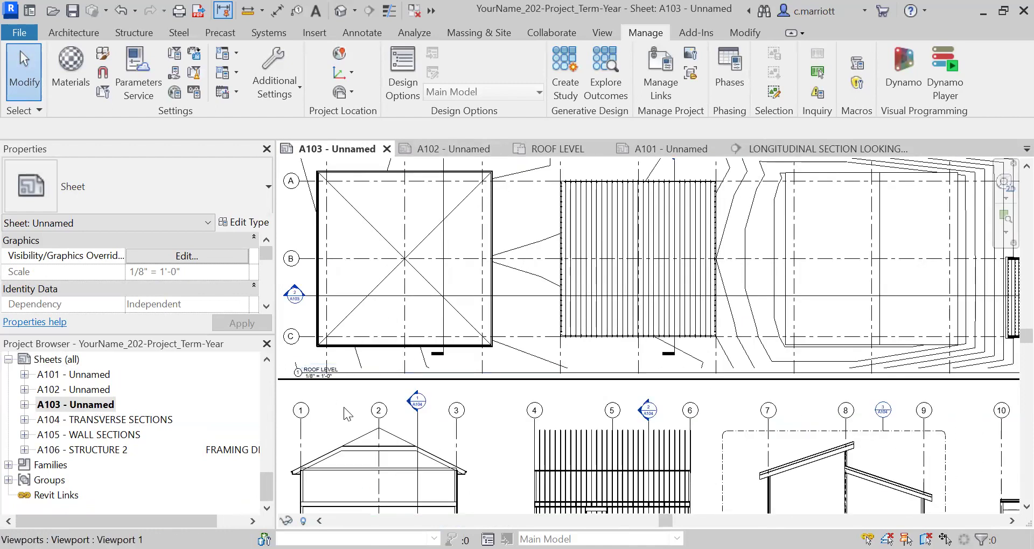
left_click(348, 372)
left_click_drag(343, 352, 343, 357)
key("Down")
key("Up")
key("Up")
key("Up")
left_click(340, 376)
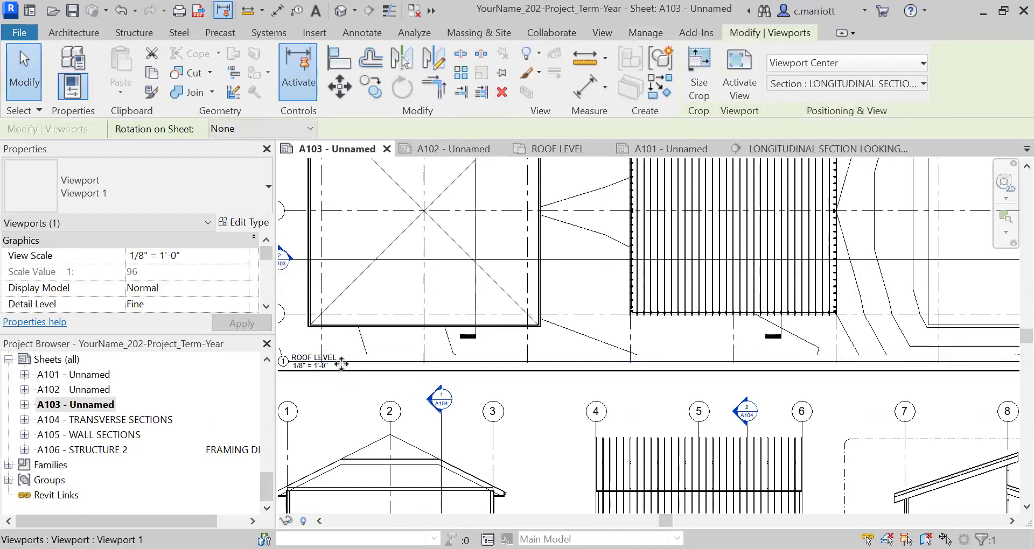
Move the ROOF LEVEL view title slightly lower beneath the roof plan
left_click(342, 364)
key("Down")
key("Down")
key("Down")
key("Down")
key("Down")
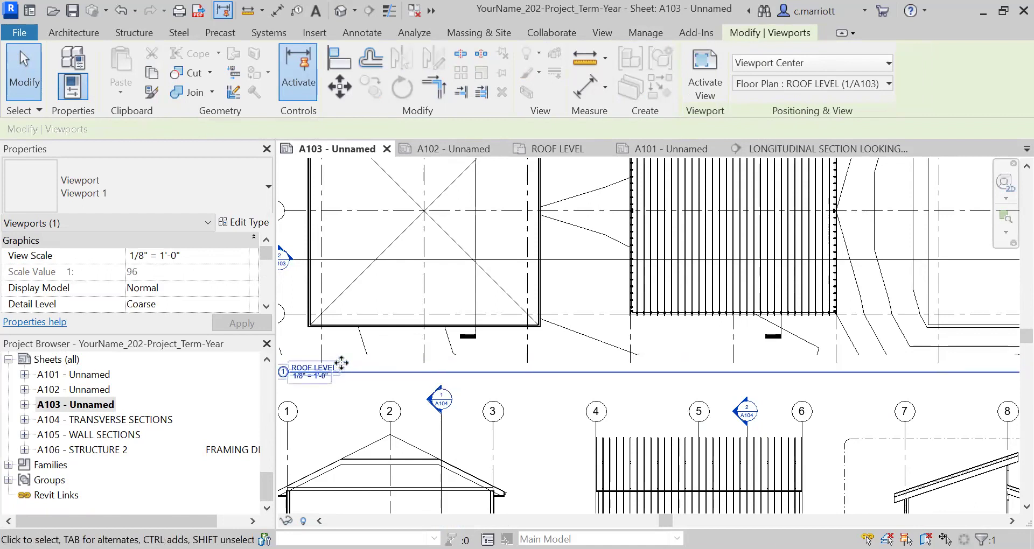
scroll(411, 374, "down", 3)
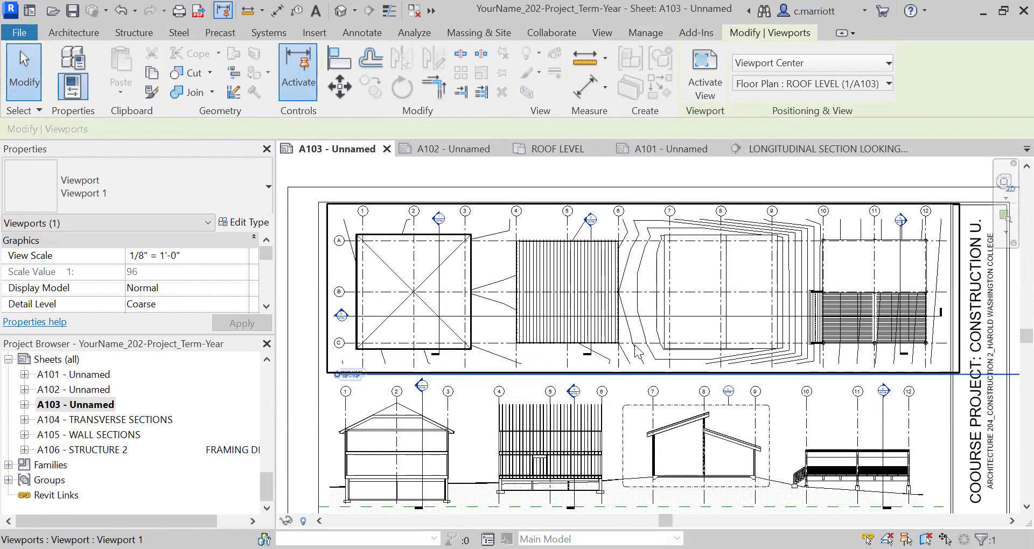
Shorten the ROOF LEVEL title line so it ends just inside the sheet border beside the title block
left_click(788, 301)
middle_click_drag(849, 365, 577, 337)
left_click_drag(755, 345, 674, 346)
scroll(670, 344, "up", 2)
scroll(684, 350, "up", 2)
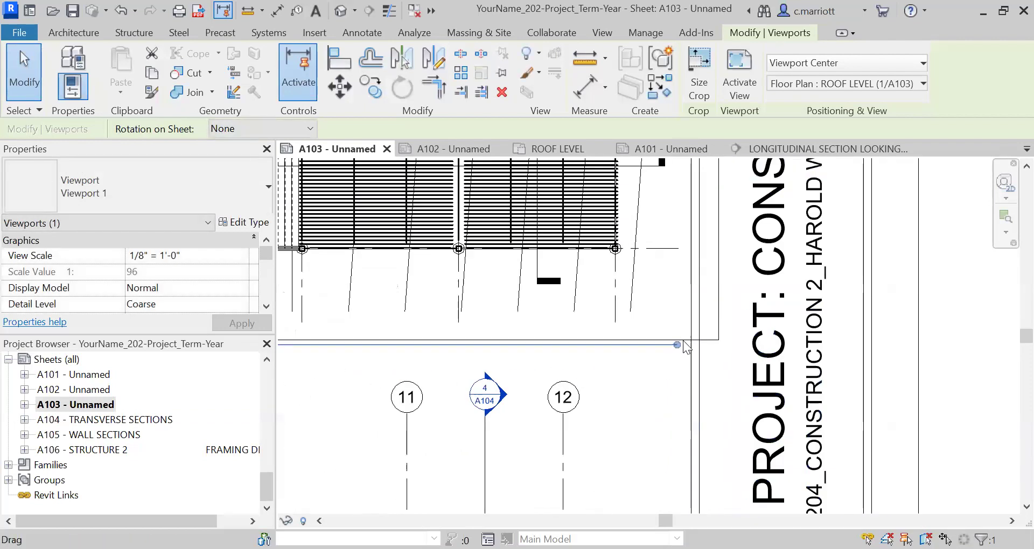
left_click_drag(678, 346, 665, 345)
left_click(632, 373)
Shift the longitudinal section viewport and its title slightly up and to the right on the sheet
scroll(619, 340, "down", 4)
scroll(829, 356, "down", 1)
middle_click_drag(817, 411, 892, 357)
left_click(894, 358)
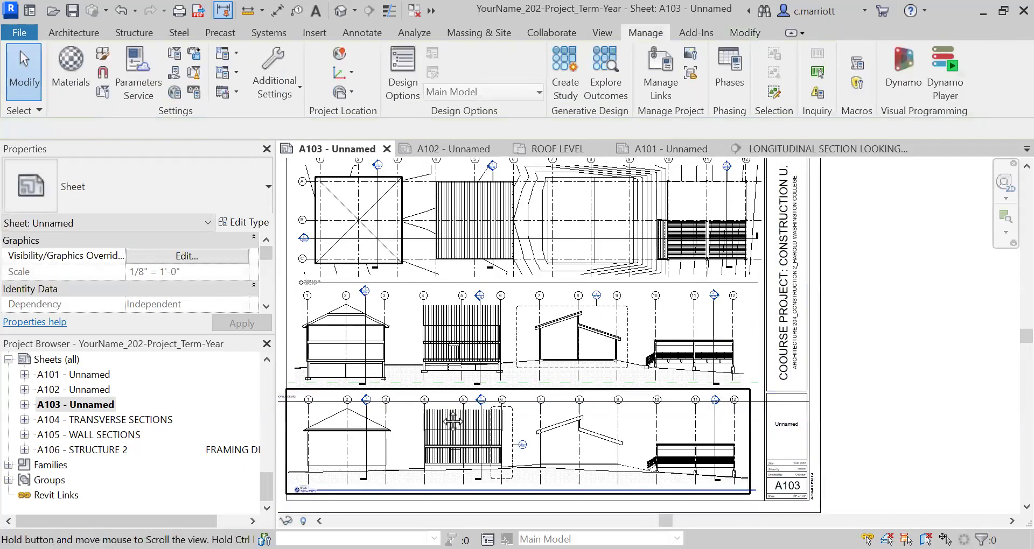
scroll(377, 410, "up", 4)
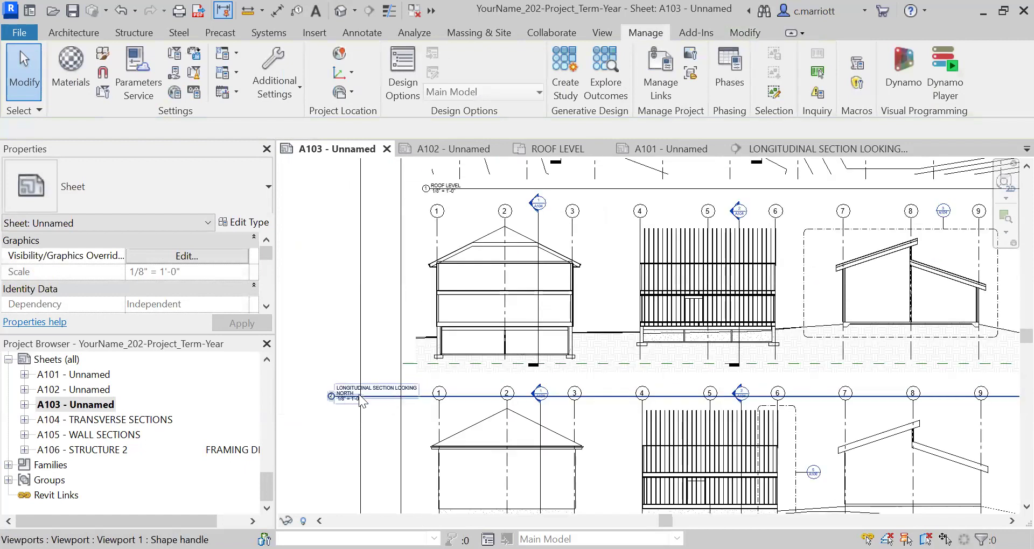
left_click(365, 401)
left_click_drag(364, 401, 364, 394)
left_click_drag(476, 360, 474, 352)
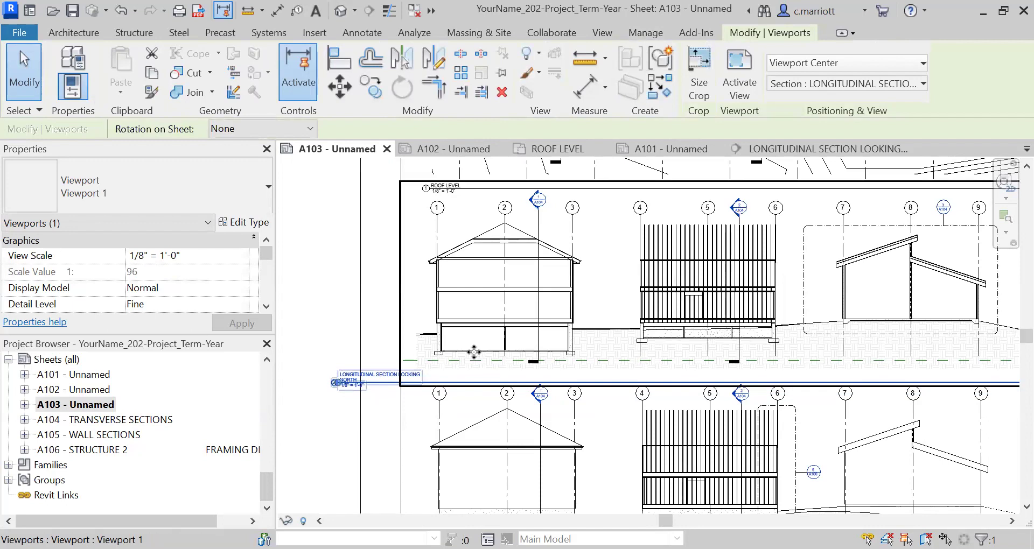
left_click(413, 399)
left_click(380, 376)
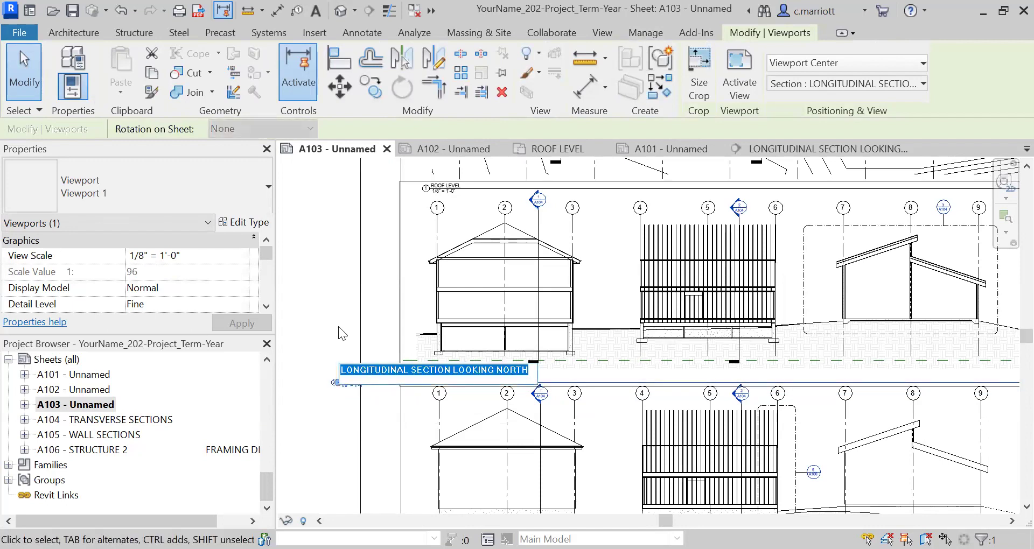
left_click(383, 392)
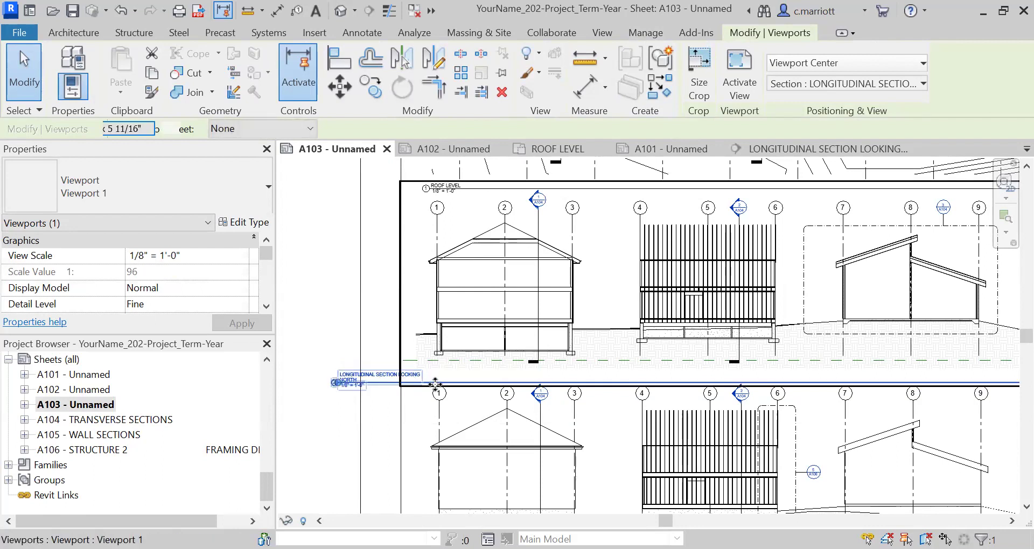
left_click_drag(435, 384, 439, 393)
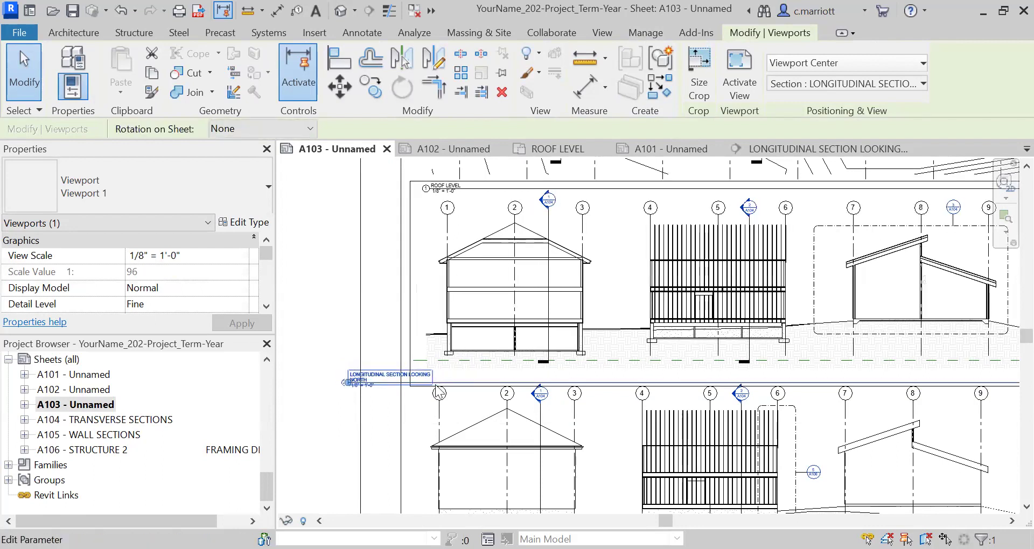
Move the LONGITUDINAL SECTION LOOKING NORTH title right, inside the sheet border and beneath Structure 1
scroll(418, 388, "up", 4)
left_click(350, 311)
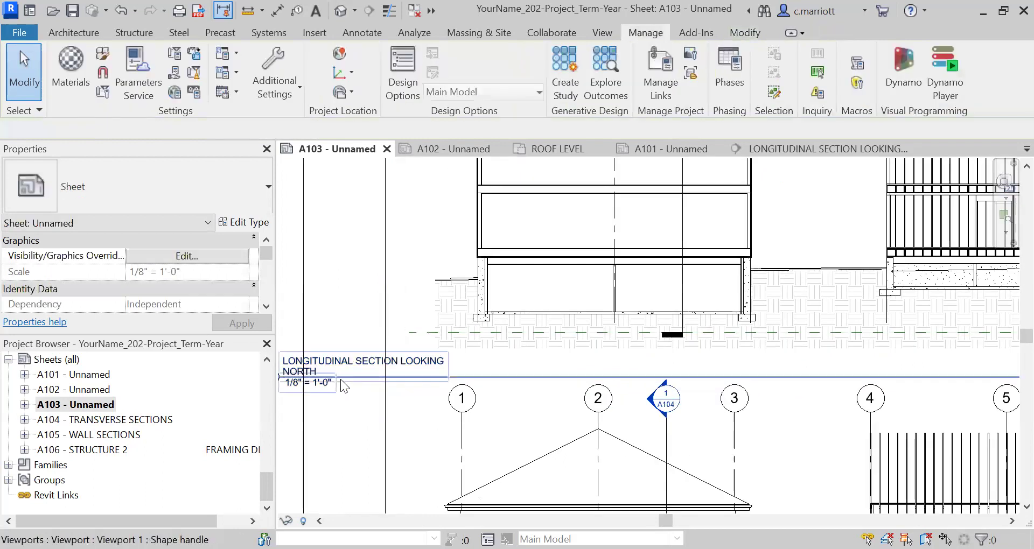
left_click(340, 380)
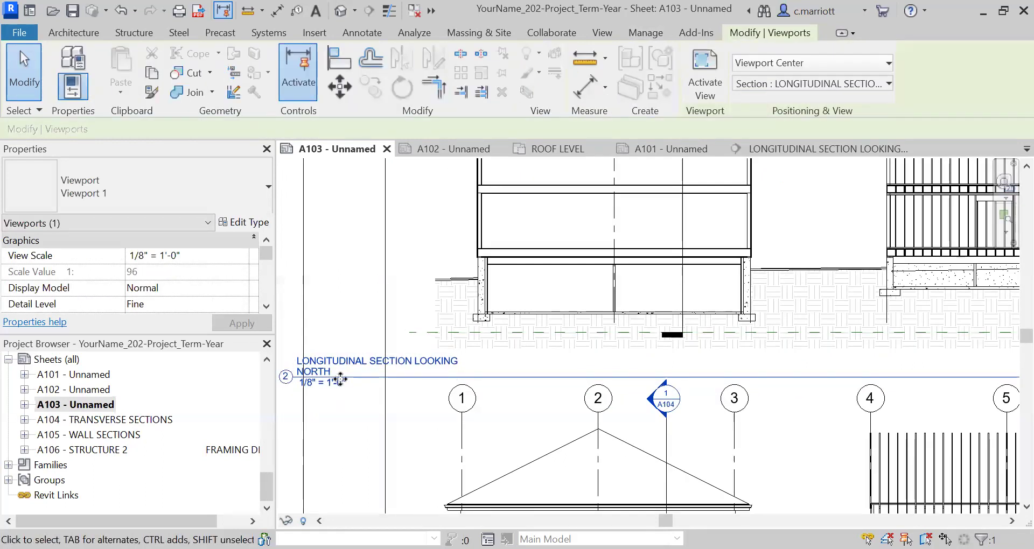
left_click_drag(340, 380, 342, 385)
key("Right")
key("Right")
key("Right")
key("Right")
key("Right")
key("Right")
key("Right")
key("Right")
key("Right")
key("Right")
key("Right")
key("Right")
key("Right")
key("Right")
key("Right")
key("Right")
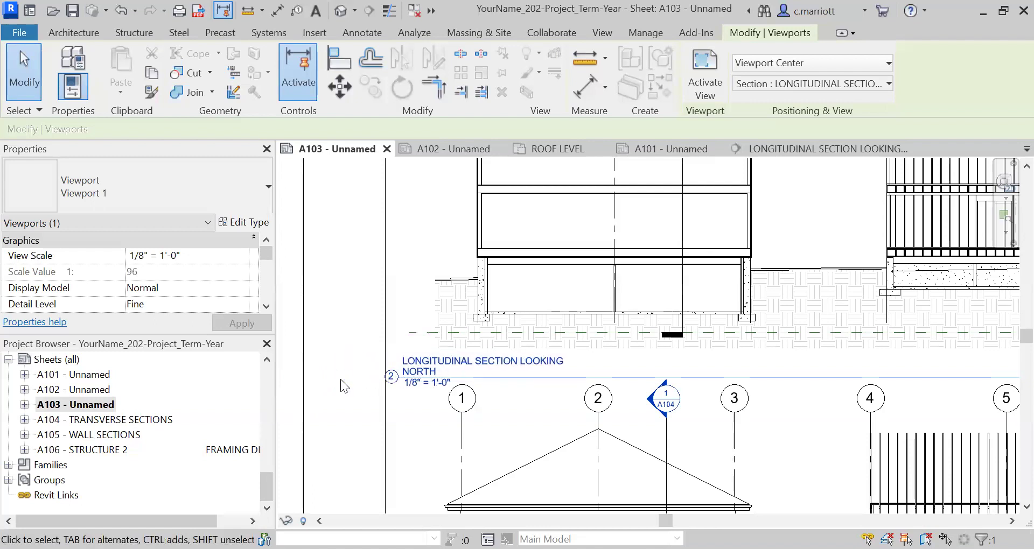
key("Right")
key("Right")
key("Right")
key("Right")
key("Right")
key("Right")
key("Right")
key("Right")
key("Right")
key("Right")
key("Right")
key("Right")
key("Right")
key("Right")
key("Right")
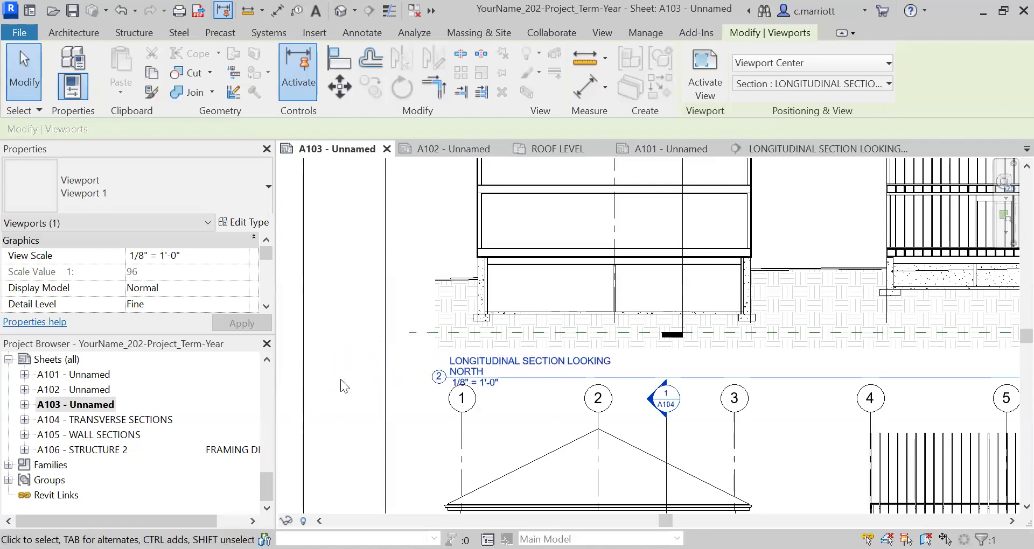
Nudge the longitudinal section title up clear of the South elevation's grid bubbles and back left toward the ROOF LEVEL title
key("Up")
key("Up")
key("Left")
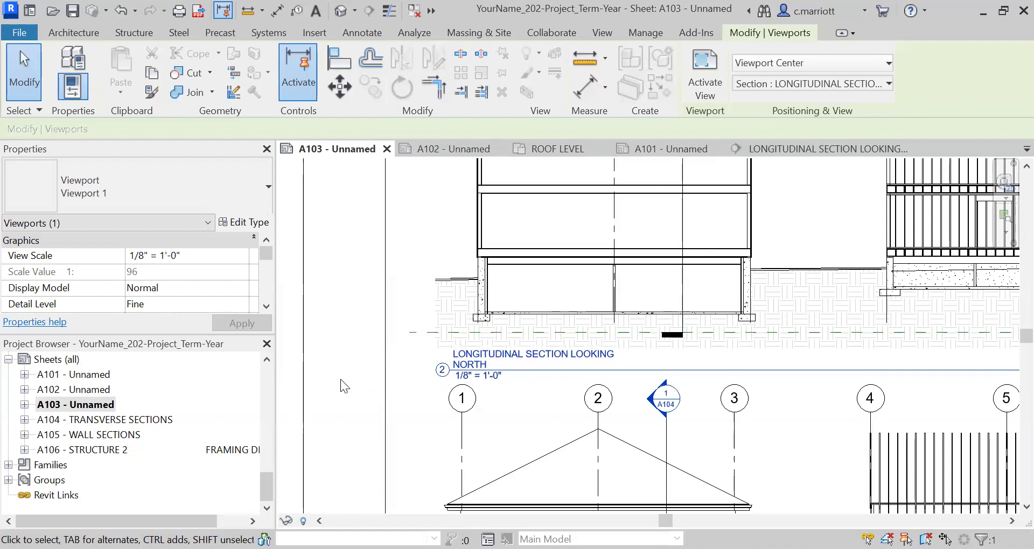
scroll(420, 385, "down", 5)
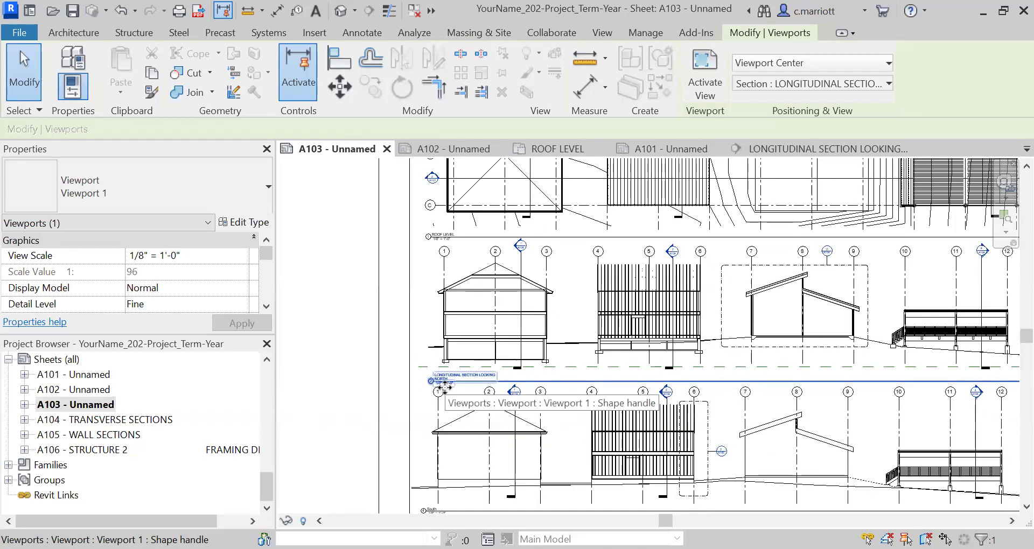
key("Left")
key("Left")
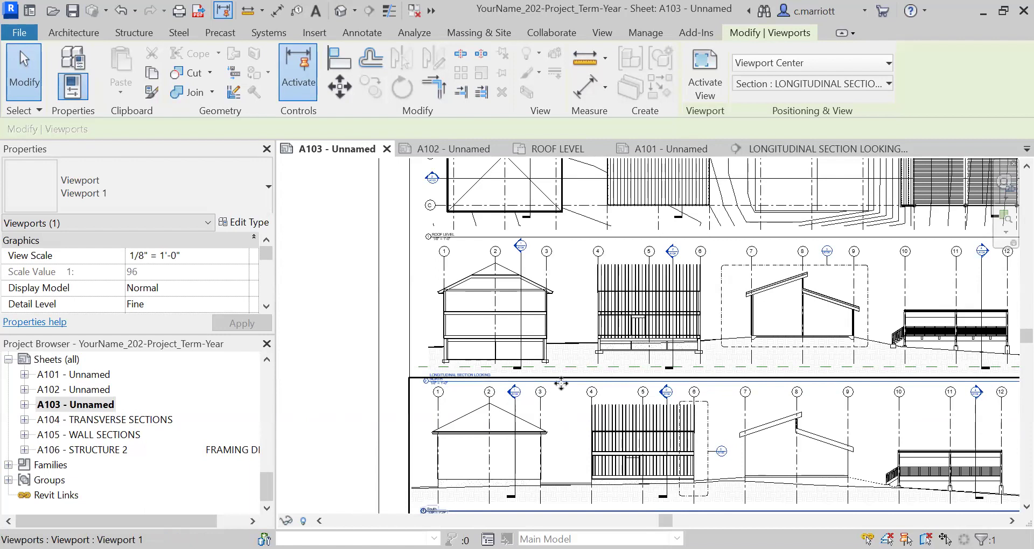
scroll(592, 377, "down", 3)
scroll(942, 372, "up", 2)
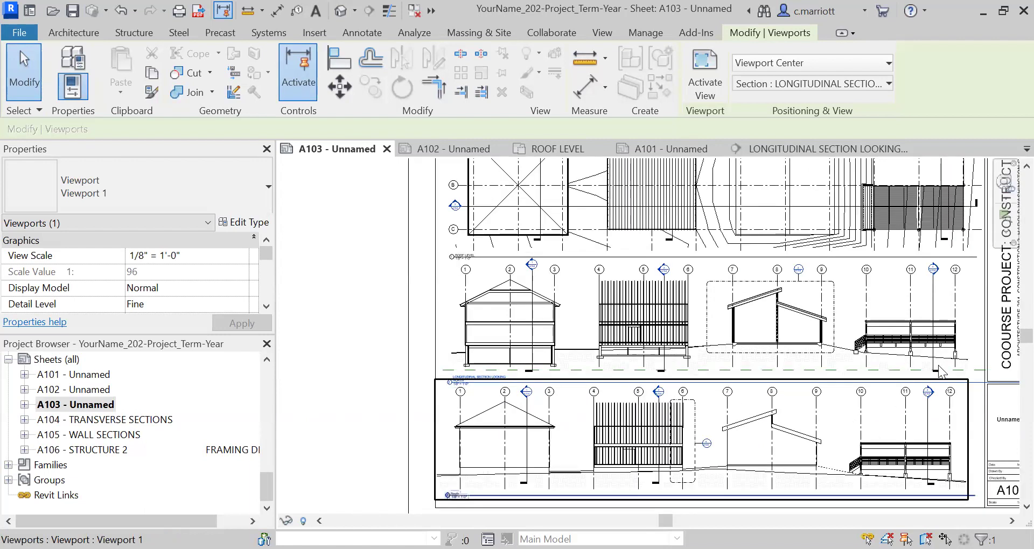
Nudge the South elevation viewport right until its grid lines align with those of the longitudinal section above
left_click(907, 299)
middle_click_drag(886, 448, 777, 434)
middle_click_drag(989, 376, 900, 375)
left_click_drag(898, 367, 777, 367)
left_click(886, 430)
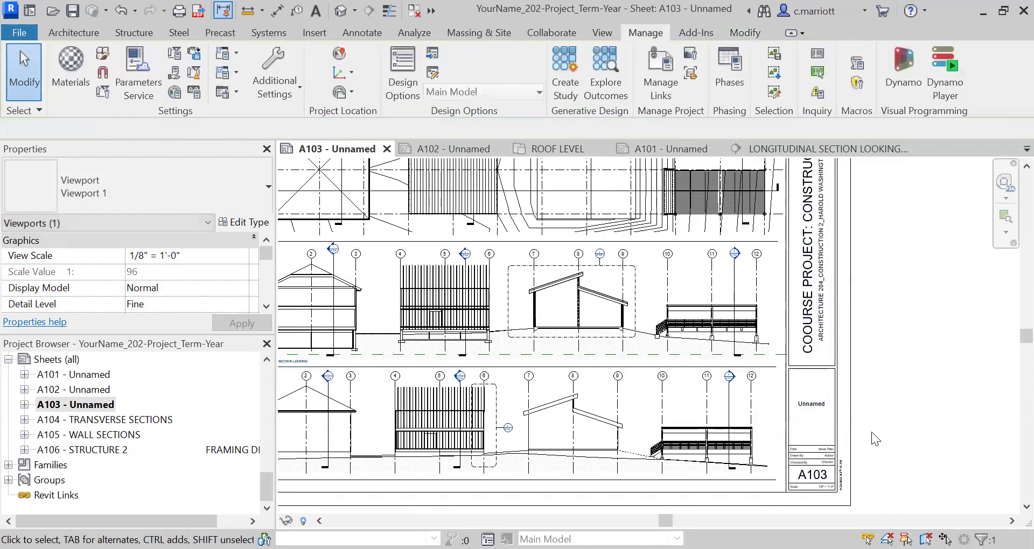
scroll(758, 414, "up", 3)
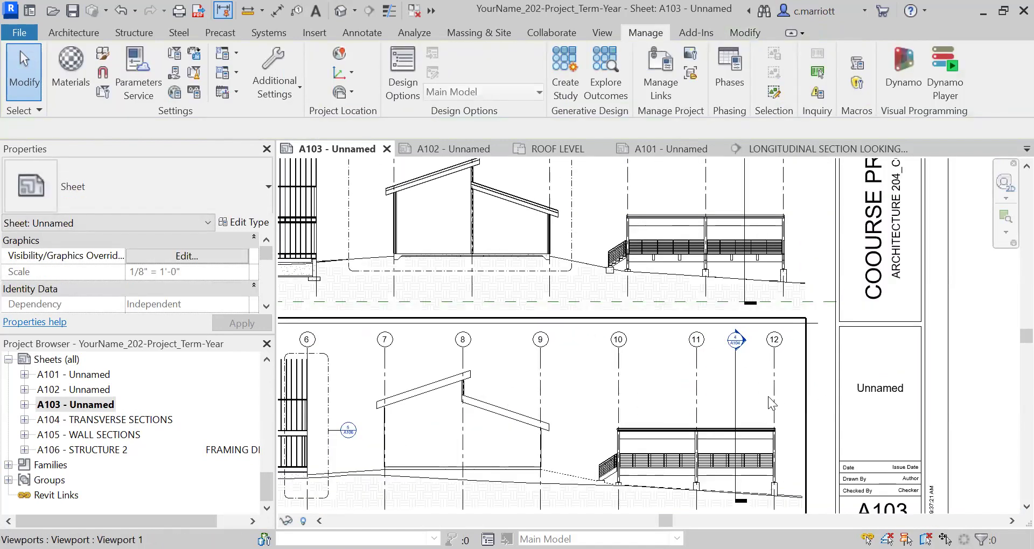
left_click(774, 395)
key("Right")
key("Right")
key("Right")
key("Right")
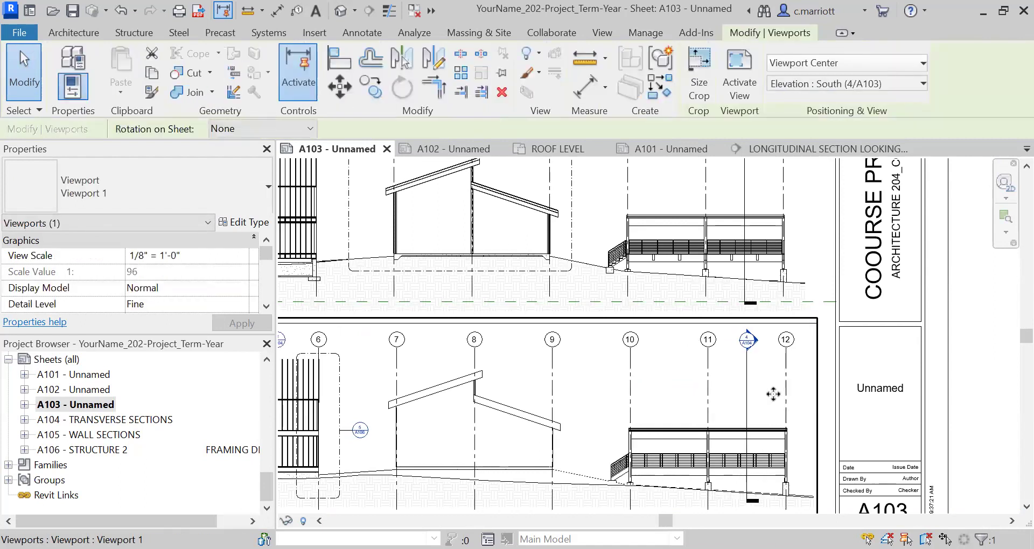
scroll(901, 427, "up", 2)
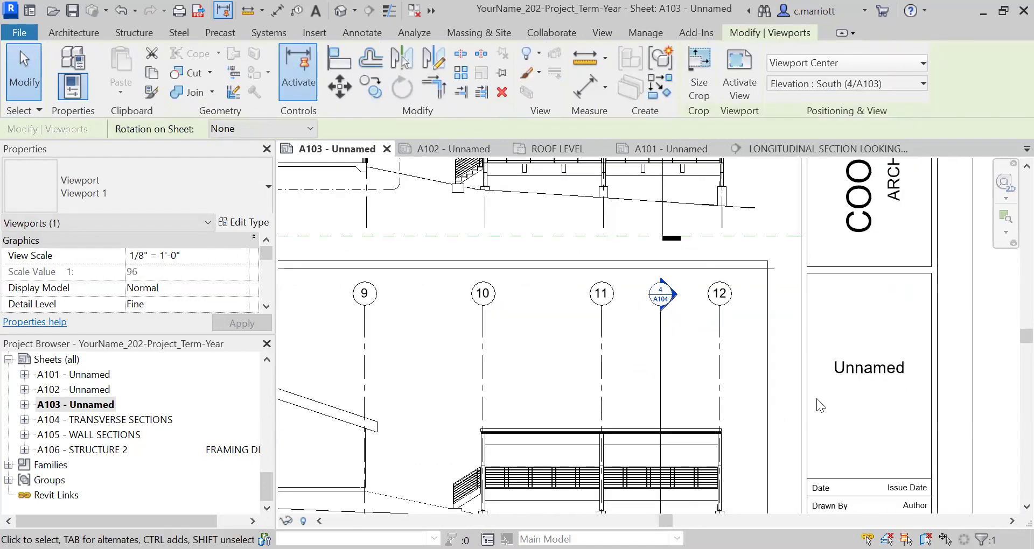
scroll(785, 421, "down", 2)
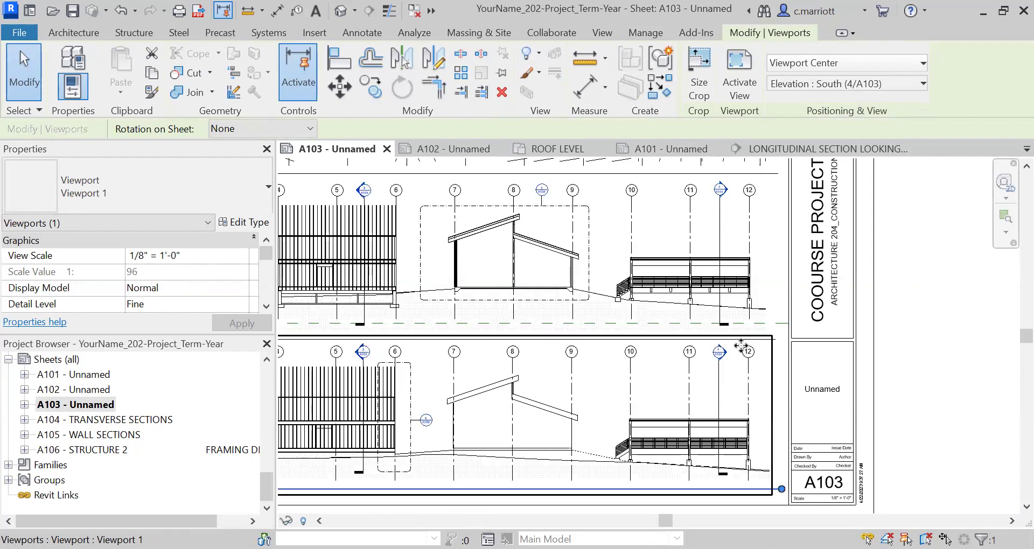
scroll(746, 312, "up", 3)
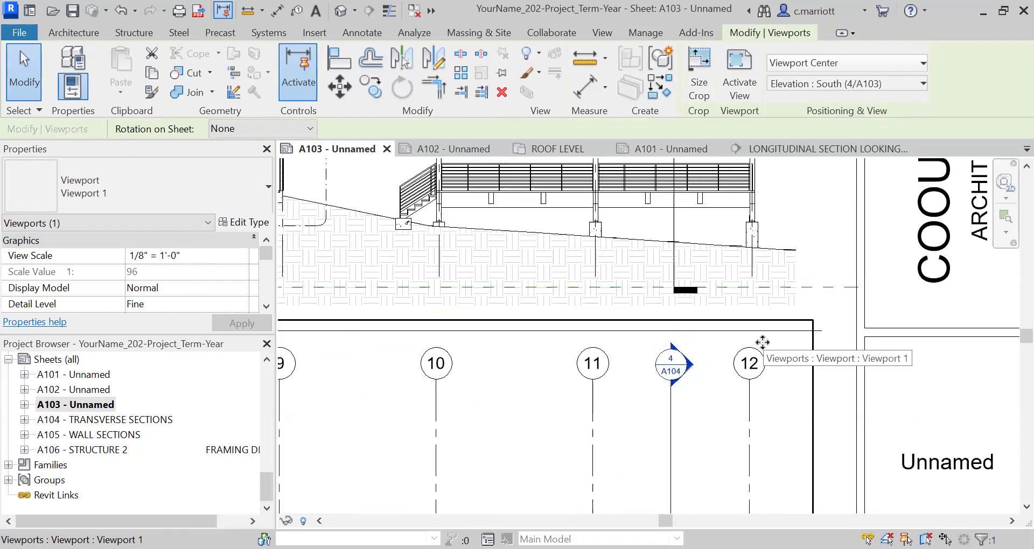
scroll(770, 334, "down", 3)
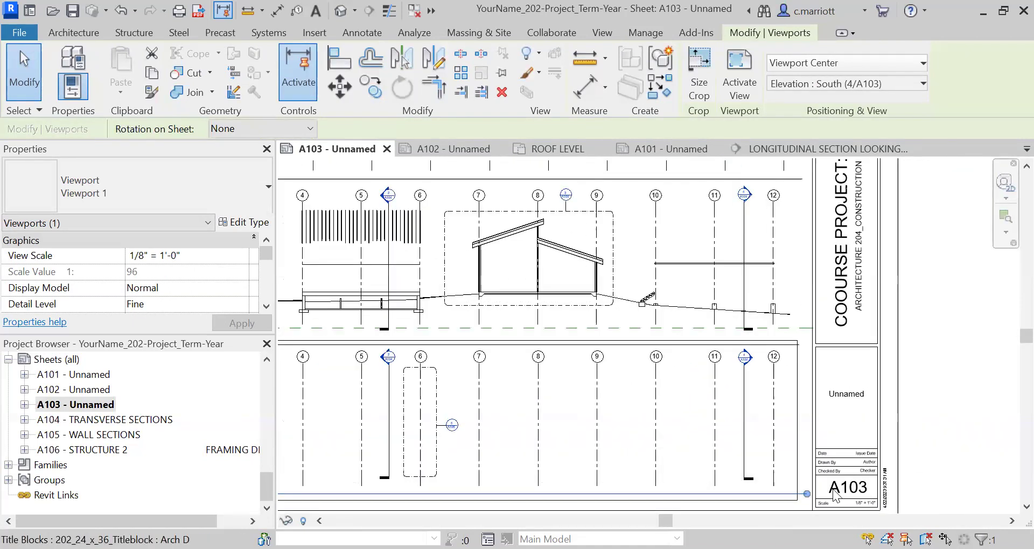
scroll(848, 419, "down", 1)
left_click(919, 426)
scroll(942, 245, "down", 1)
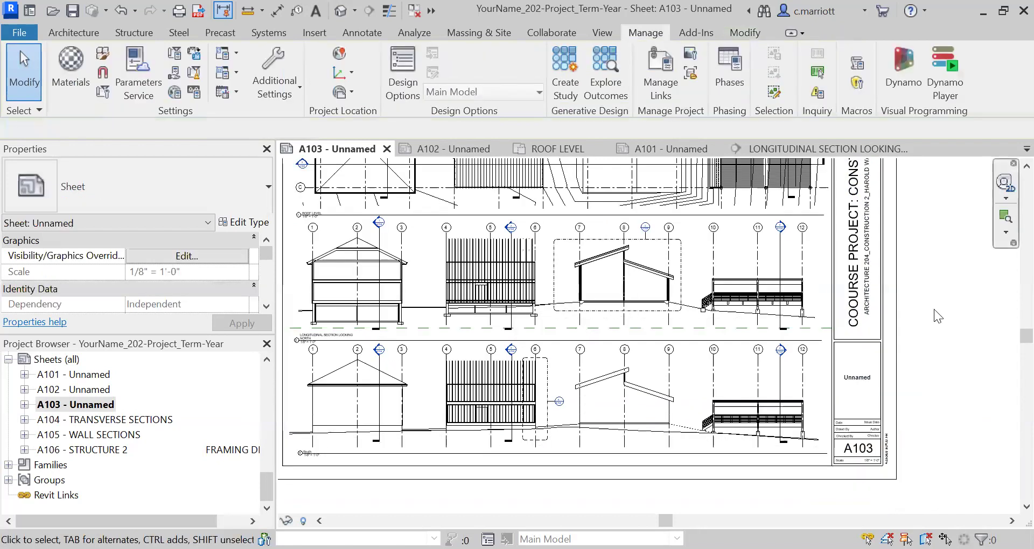
Move the South elevation viewport slightly down, away from the longitudinal section title
middle_click_drag(560, 488, 620, 480)
left_click(426, 393)
left_click_drag(427, 392, 427, 396)
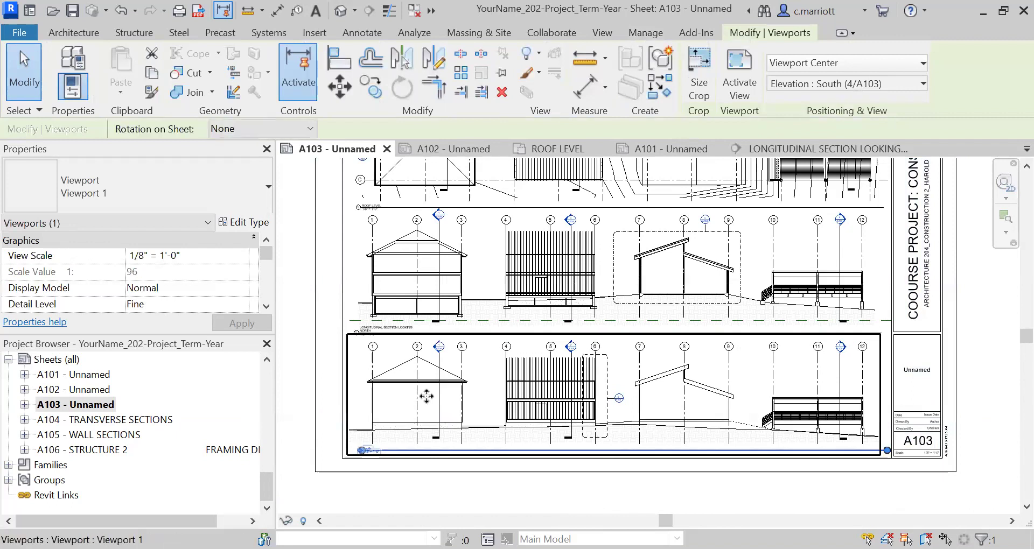
Nudge the South elevation's title up, closer to the drawing and farther from the lower sheet border
scroll(410, 447, "up", 2)
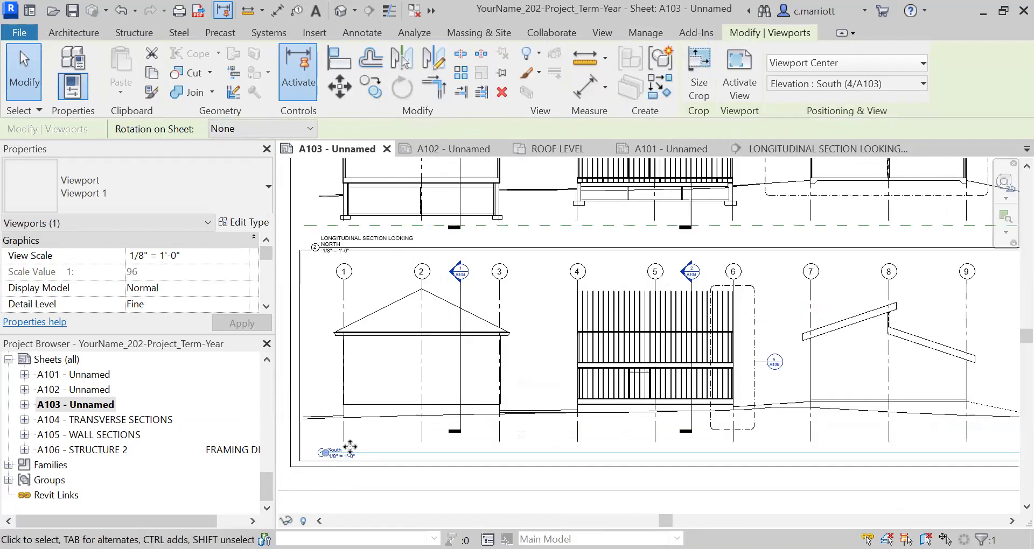
scroll(359, 443, "up", 2)
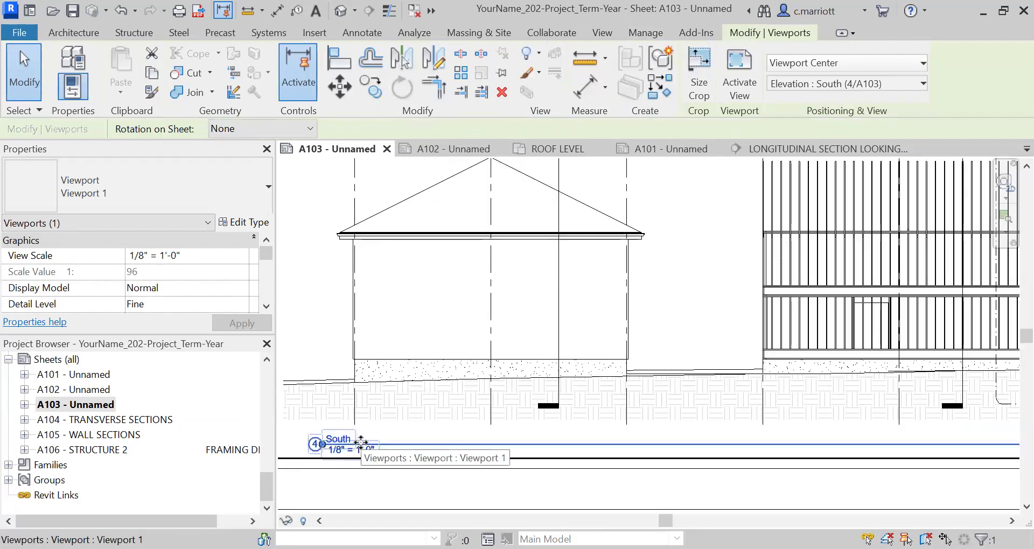
left_click(392, 489)
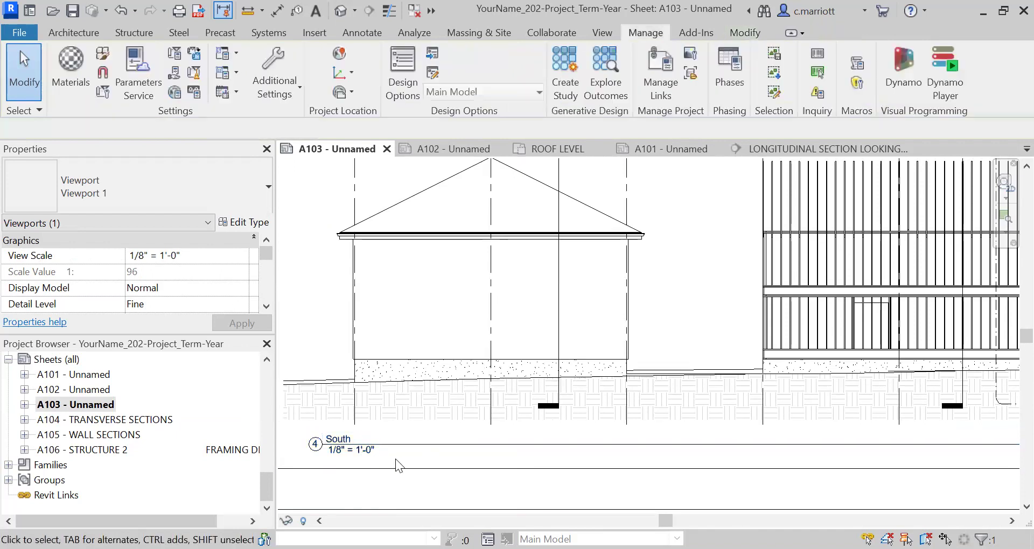
left_click(403, 439)
key("Up")
key("Up")
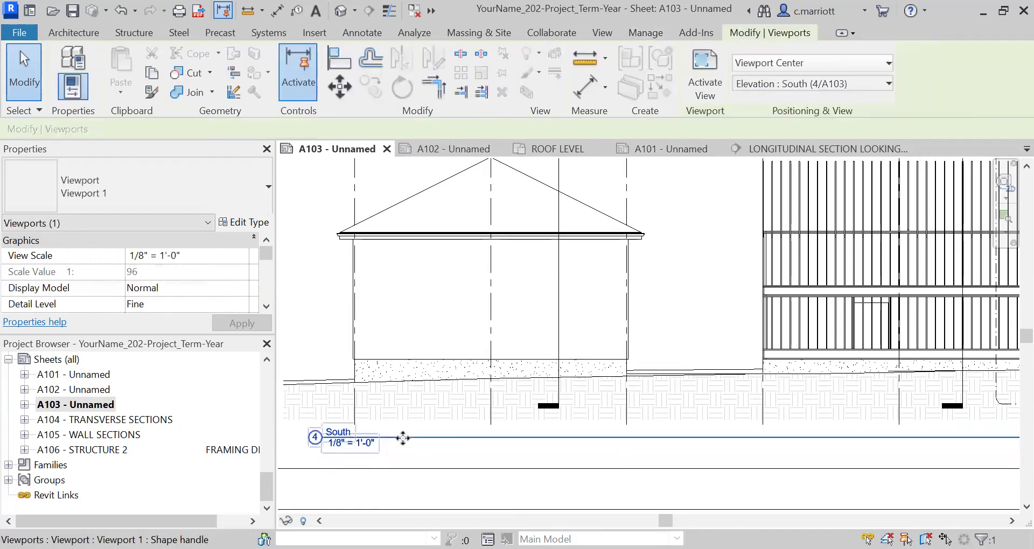
key("Up")
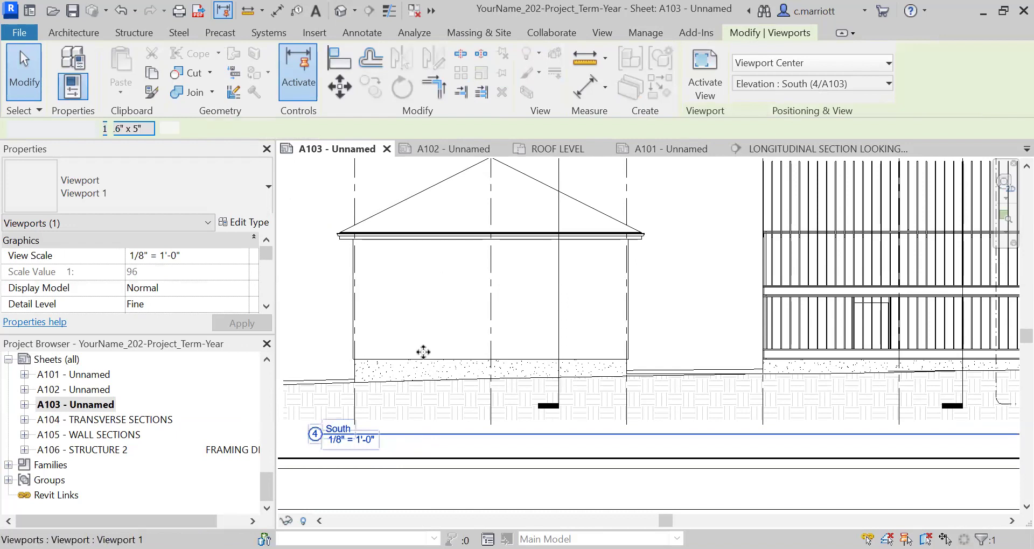
Nudge the South elevation viewport and its title down to sit just inside the lower sheet border
left_click(423, 353)
key("Down")
key("Down")
key("Down")
key("Down")
key("Down")
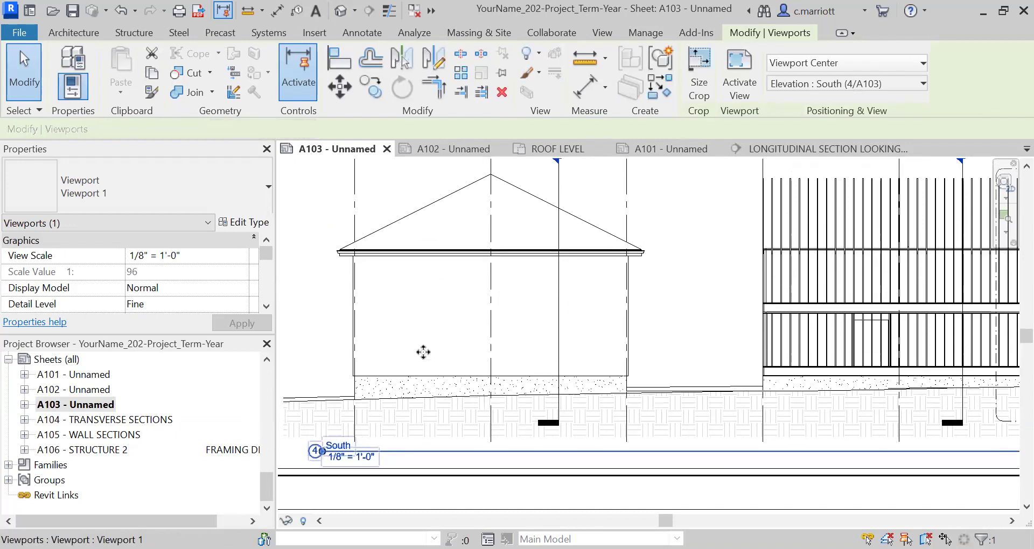
scroll(423, 353, "down", 3)
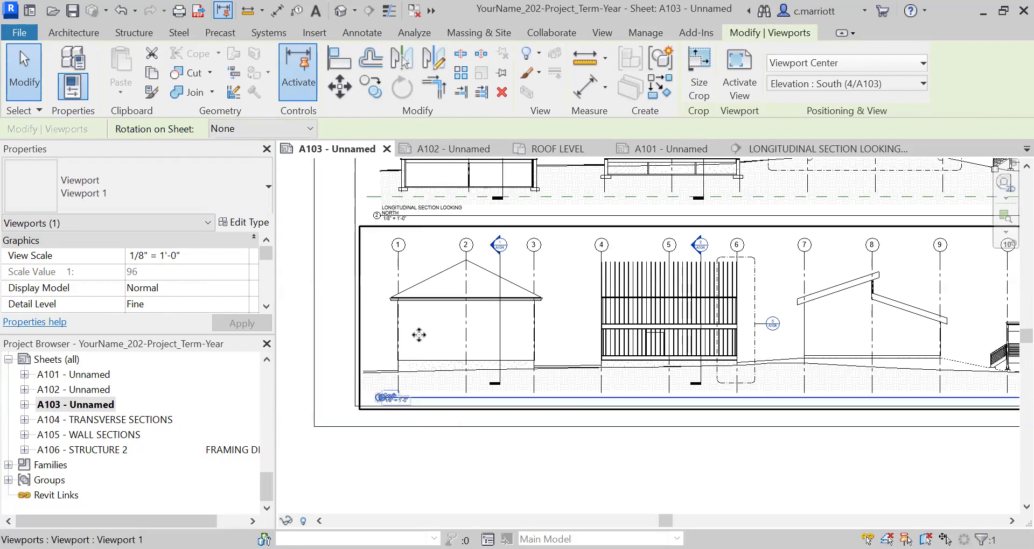
scroll(420, 330, "down", 1)
scroll(501, 305, "down", 1)
left_click(637, 405)
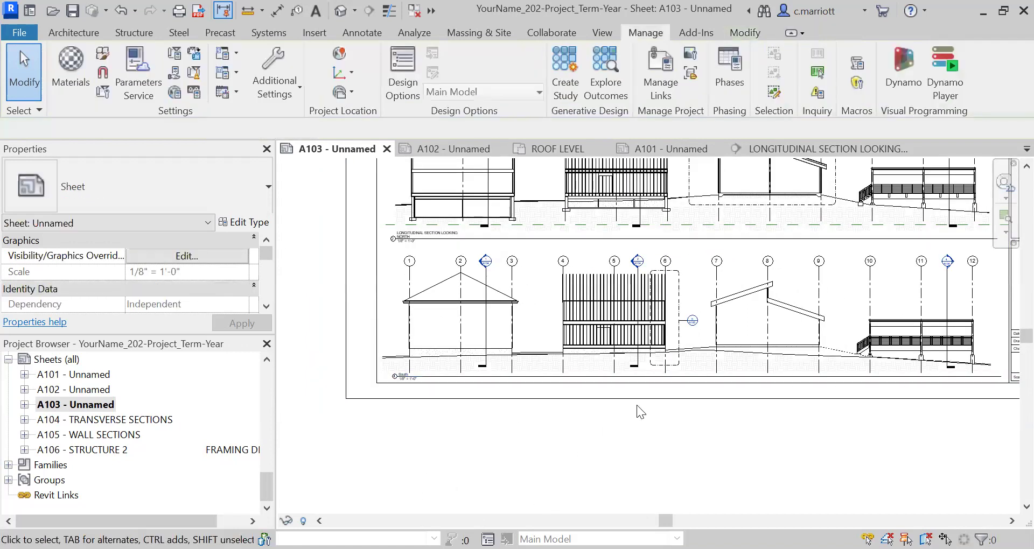
Examine the sheet layout and the foundations and ground line in the longitudinal section above the South elevation
scroll(637, 405, "down", 1)
scroll(563, 375, "up", 1)
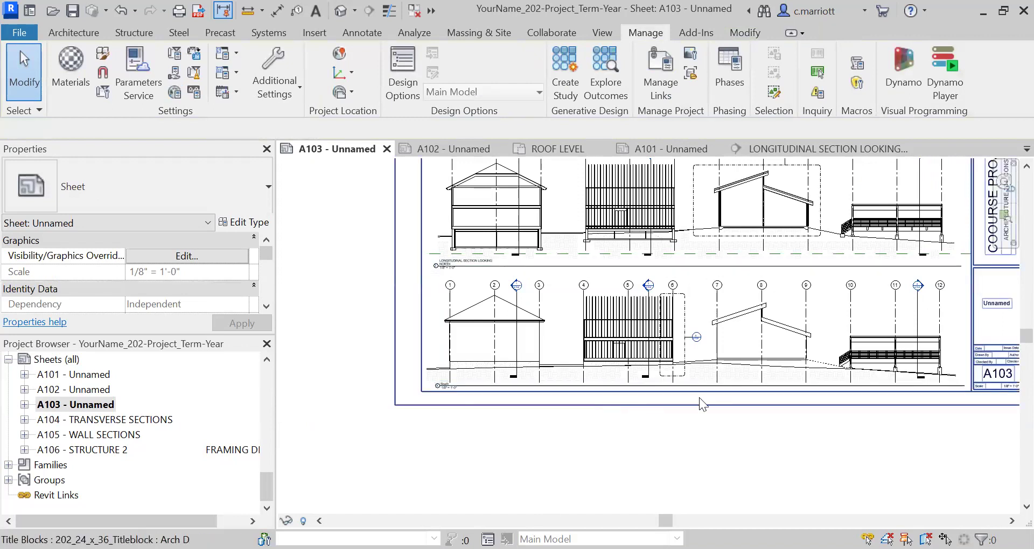
middle_click_drag(656, 379, 577, 440)
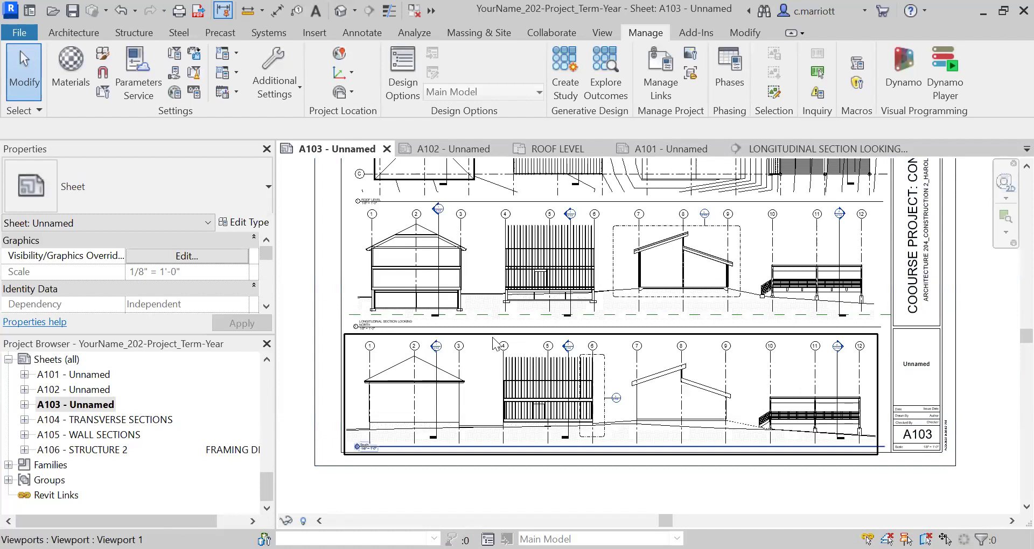
scroll(663, 301, "up", 3)
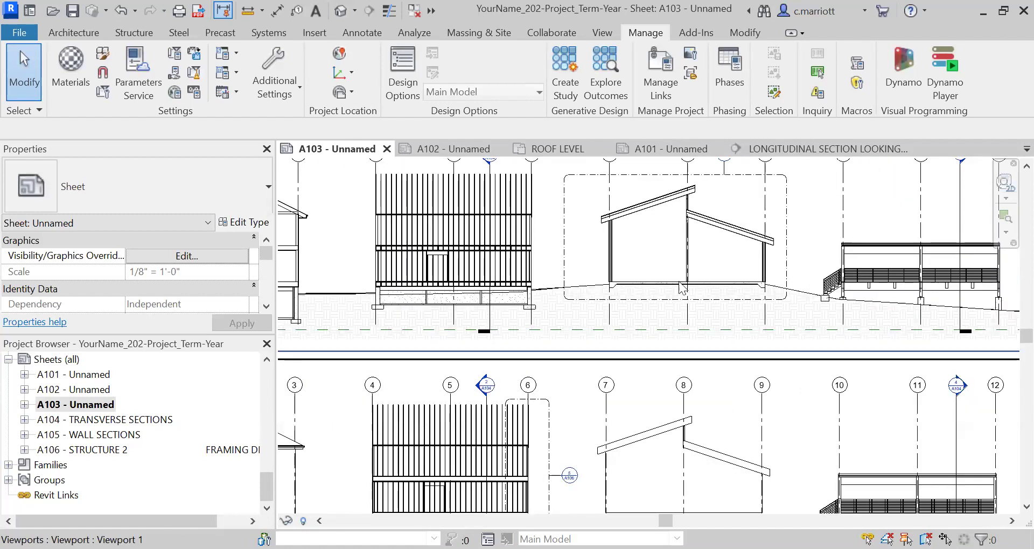
scroll(906, 323, "up", 2)
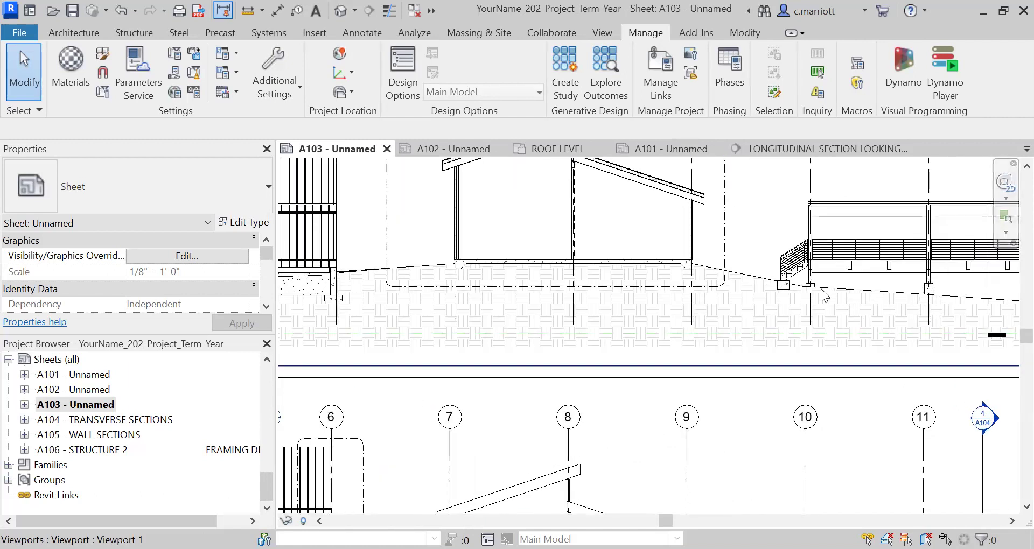
scroll(807, 294, "down", 4)
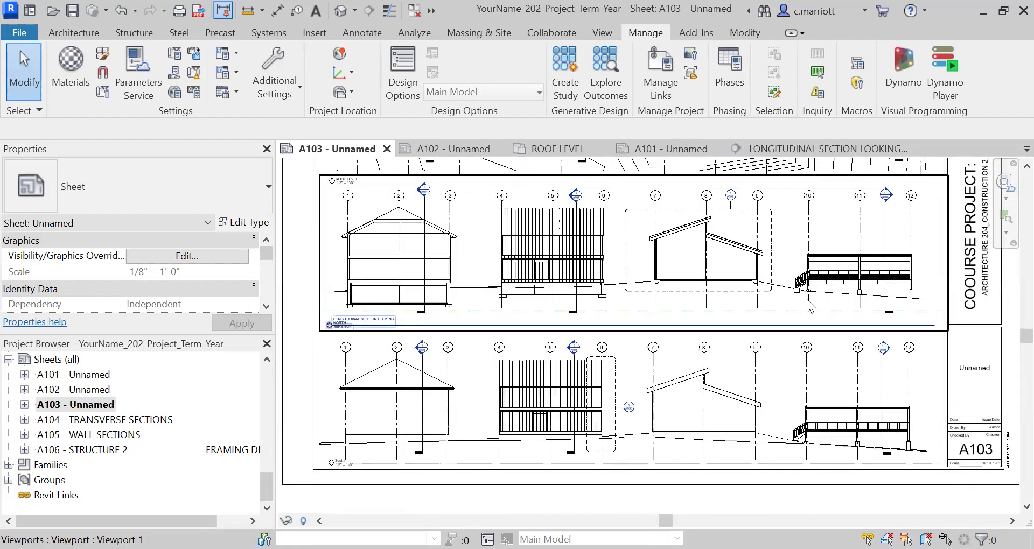
scroll(746, 305, "down", 1)
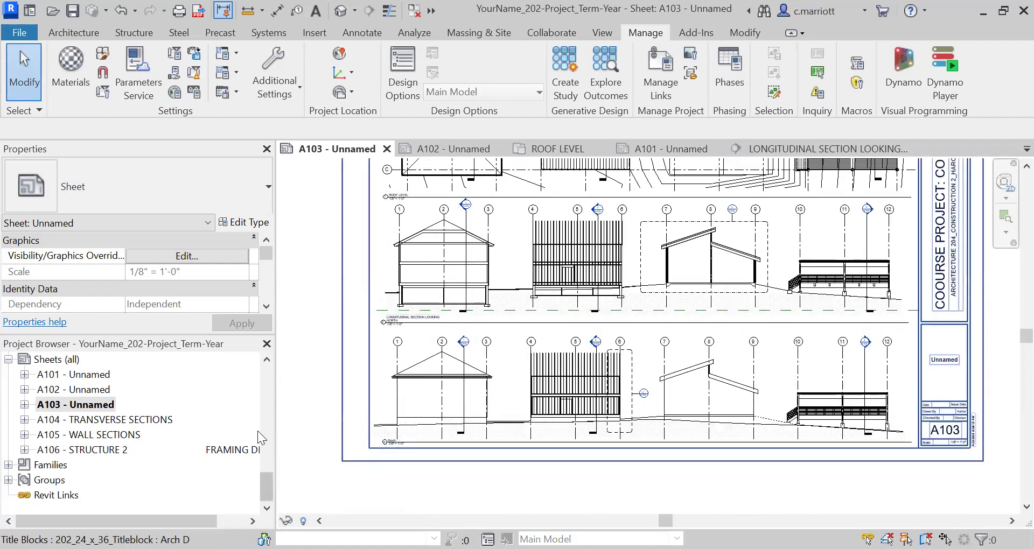
Open the LONGITUDINAL SECTION LOOKING NORTH view and bring the deck structure between grids 10 and 12 into close view
left_click(266, 390)
left_click(267, 389)
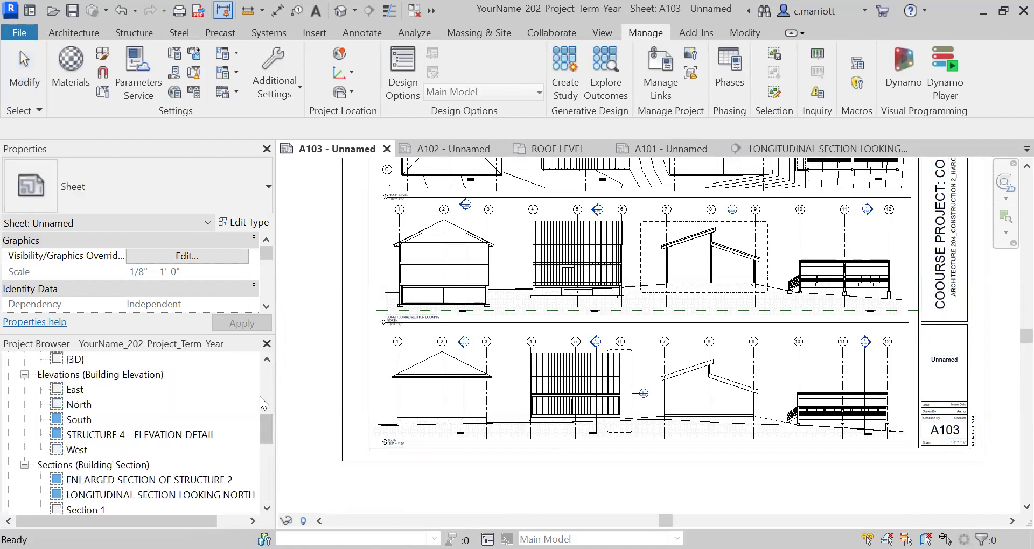
left_click(178, 494)
key("F2")
left_click(147, 484)
left_click(139, 496)
left_click(136, 466)
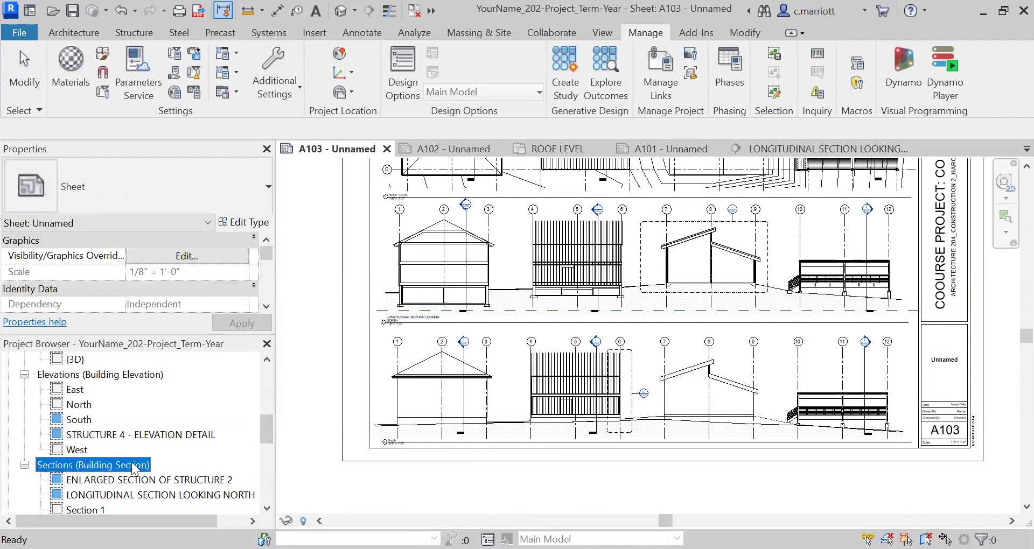
double_click(111, 496)
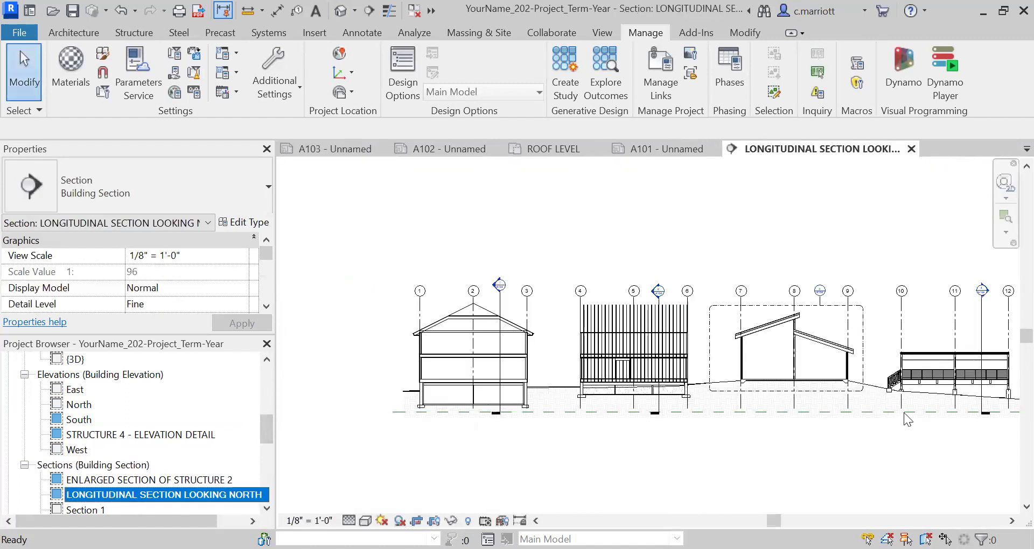
middle_click_drag(932, 334, 575, 335)
scroll(571, 331, "up", 6)
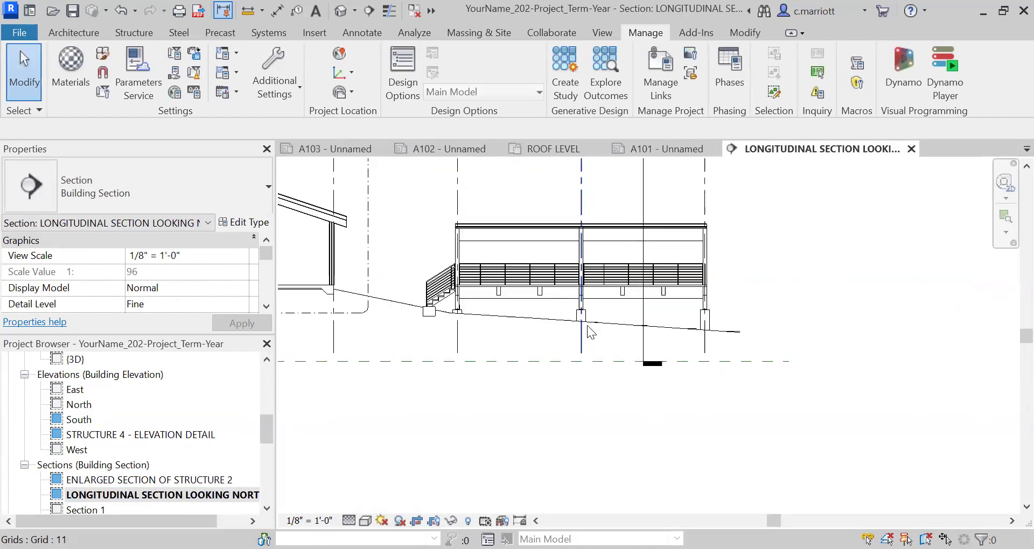
left_click(582, 306)
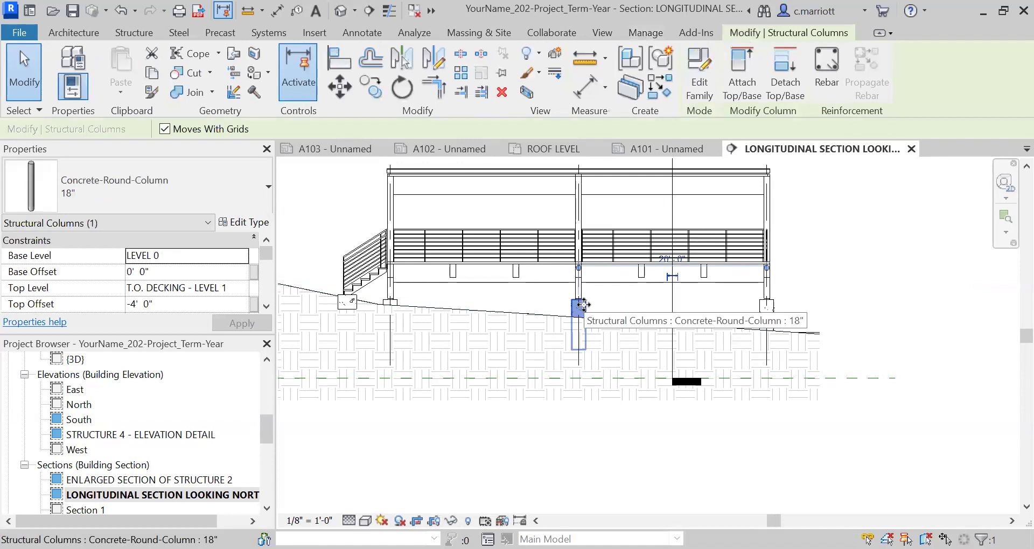
key("Escape")
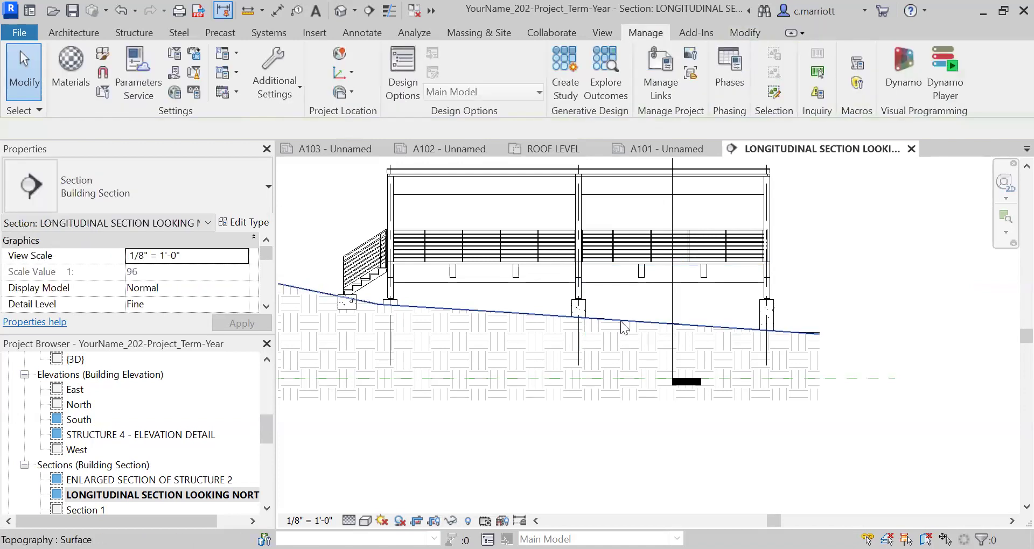
left_click(623, 326)
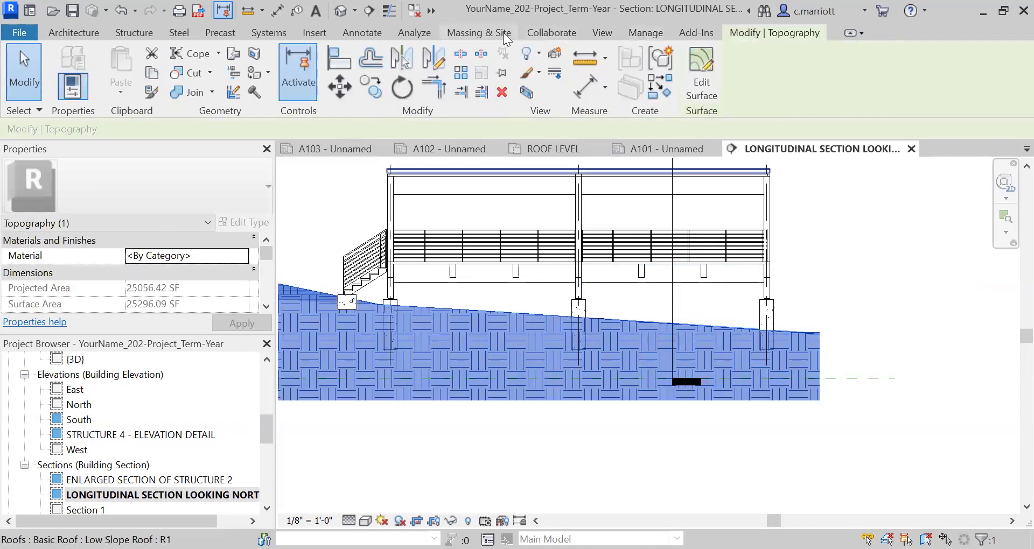
left_click(602, 32)
left_click(274, 53)
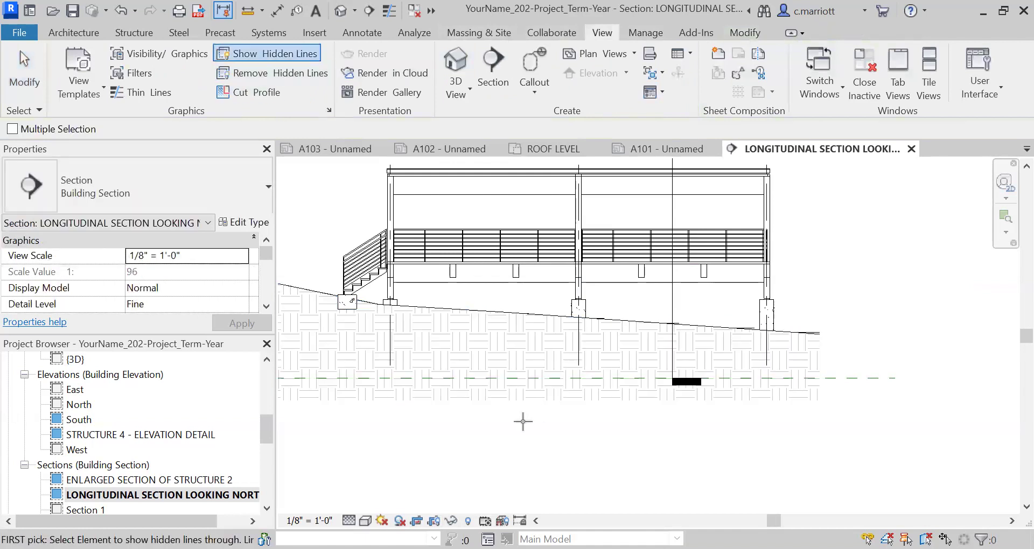
left_click(544, 315)
scroll(406, 346, "up", 1)
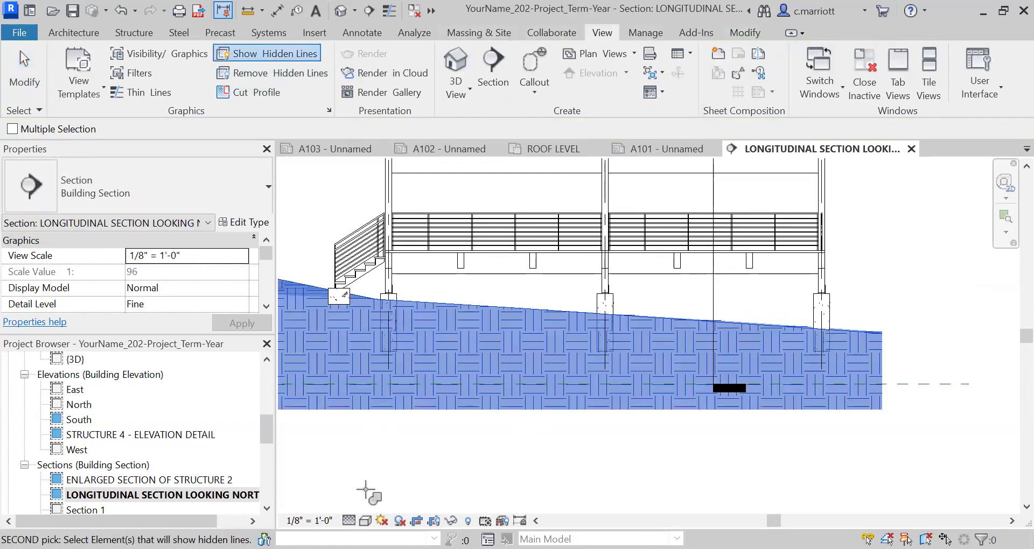
key("Escape")
key("Escape")
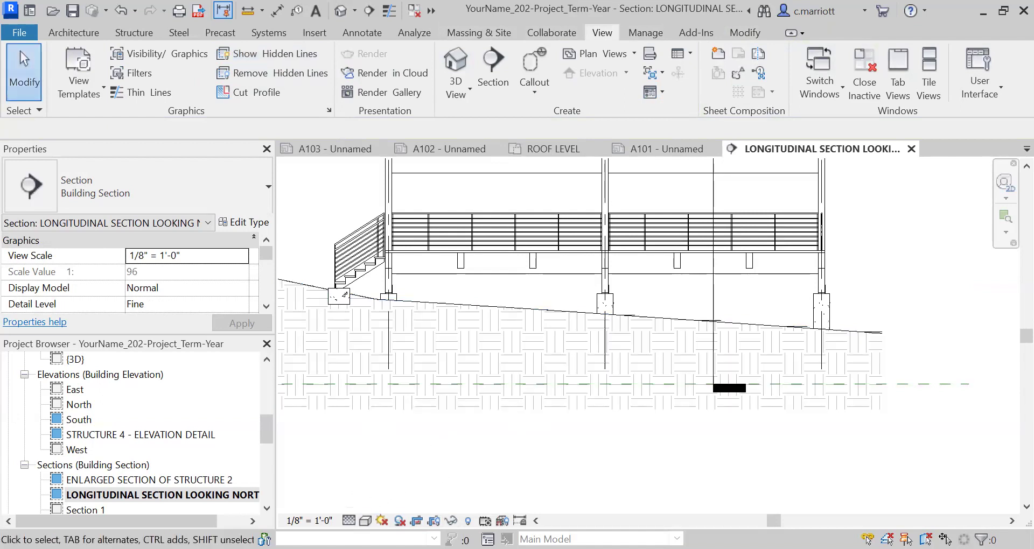
Set the longitudinal section view's visual style to Wireframe to reveal the deck's concrete piers below grade
left_click(366, 520)
left_click(385, 456)
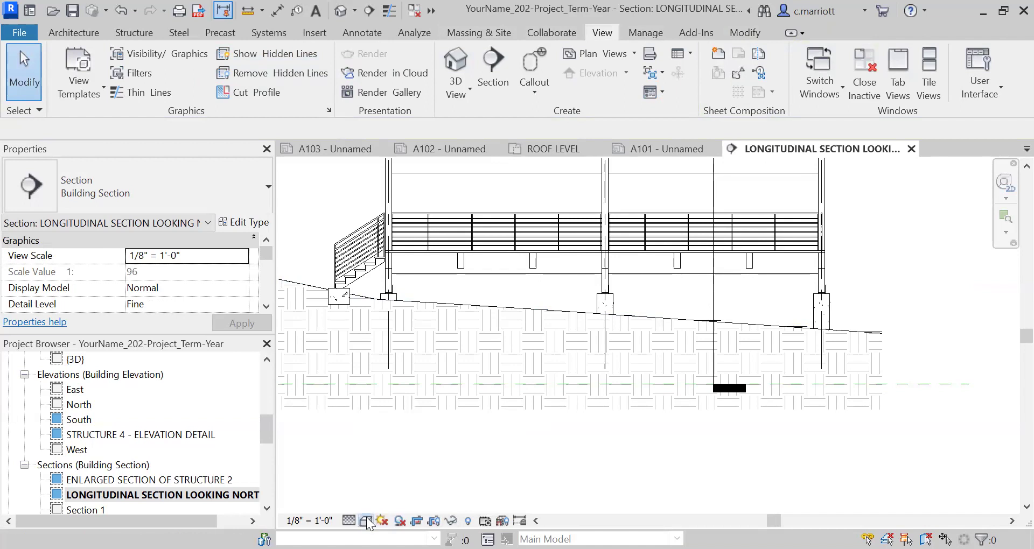
left_click(366, 521)
left_click(377, 442)
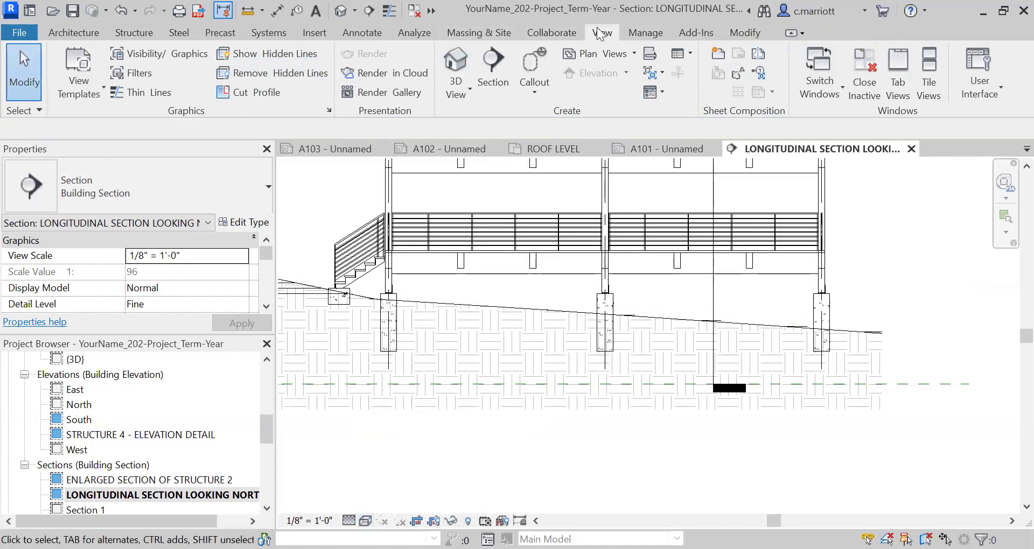
Show the hidden lines of the deck's concrete pier beside the stairs through the topography surface, and set the visual style to Hidden Line
left_click(285, 54)
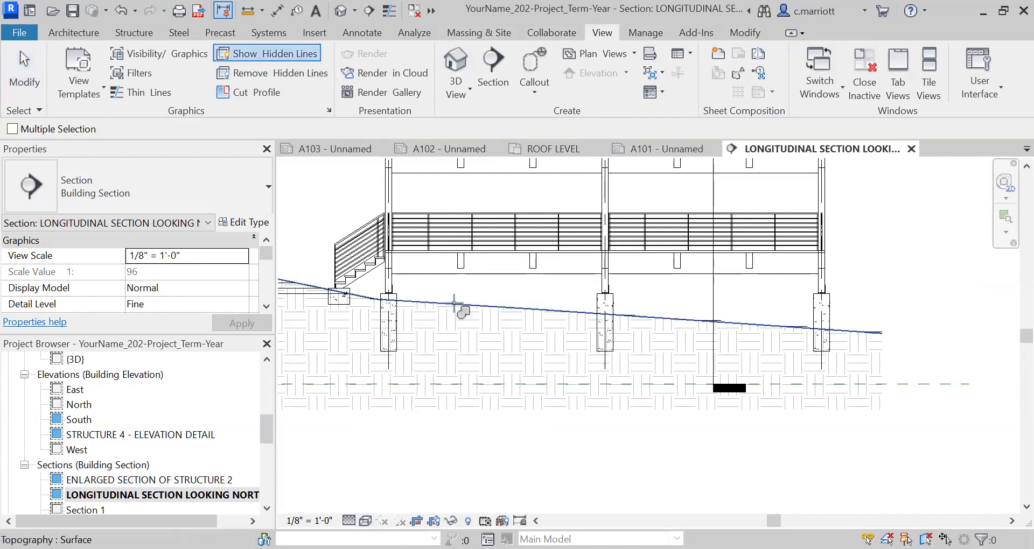
left_click(428, 337)
left_click(396, 334)
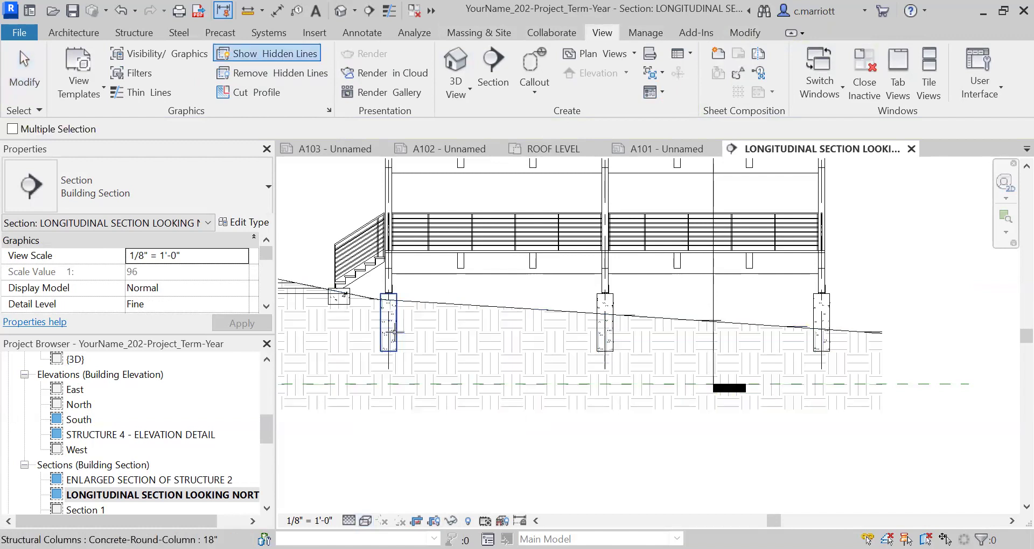
left_click(613, 341)
left_click(829, 349)
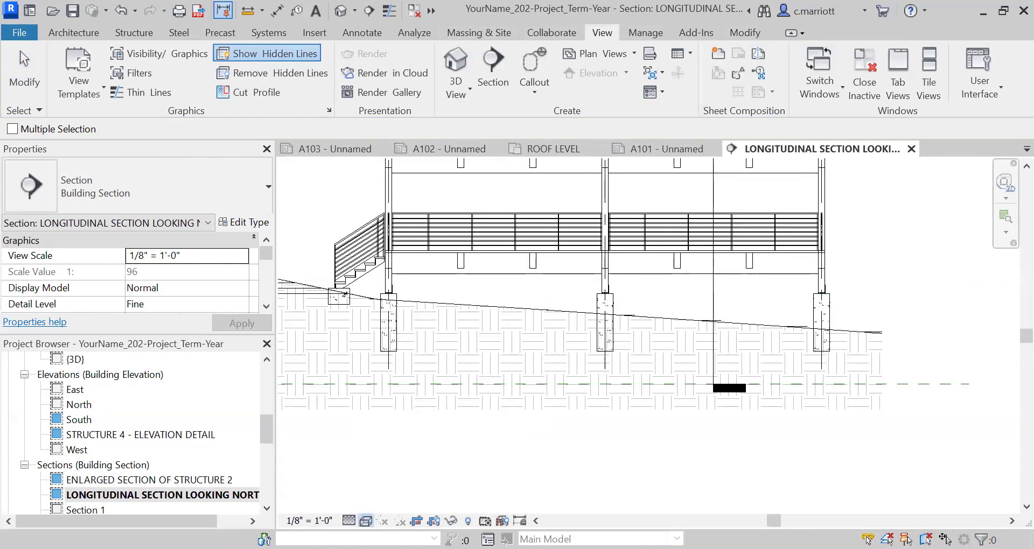
left_click(365, 521)
left_click(382, 454)
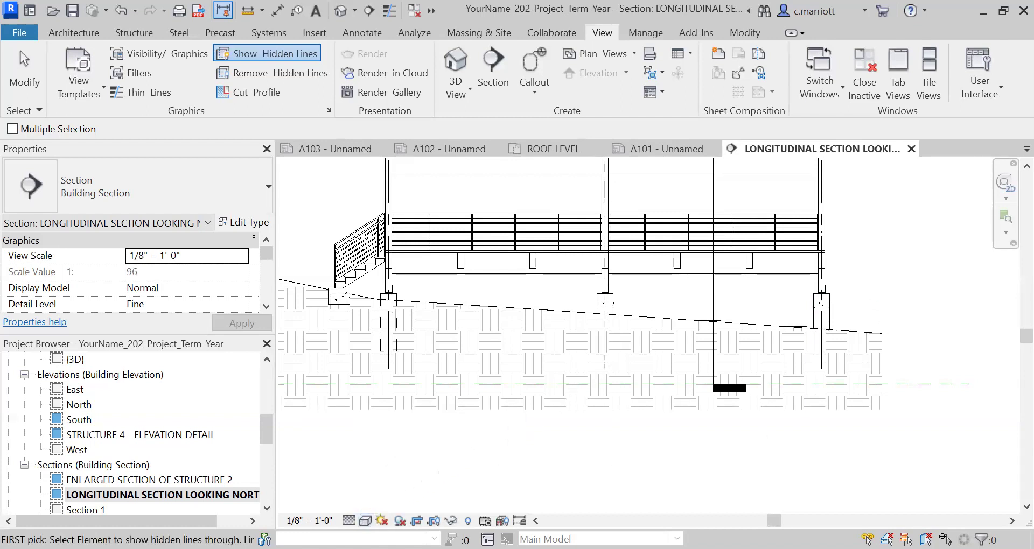
Return to Wireframe, show the middle deck pier's hidden lines through the topography surface, and restore the Hidden Line style
left_click(365, 521)
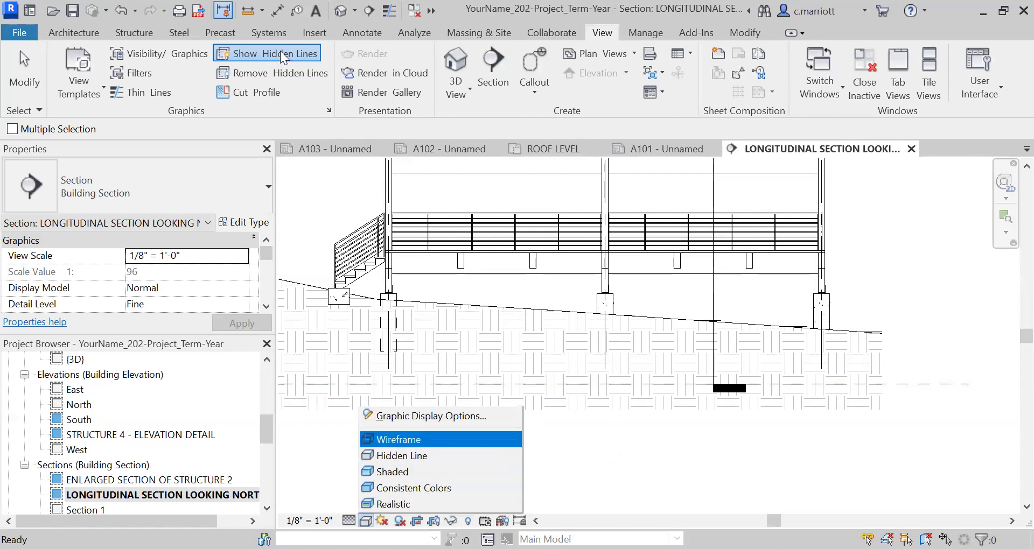
left_click(579, 309)
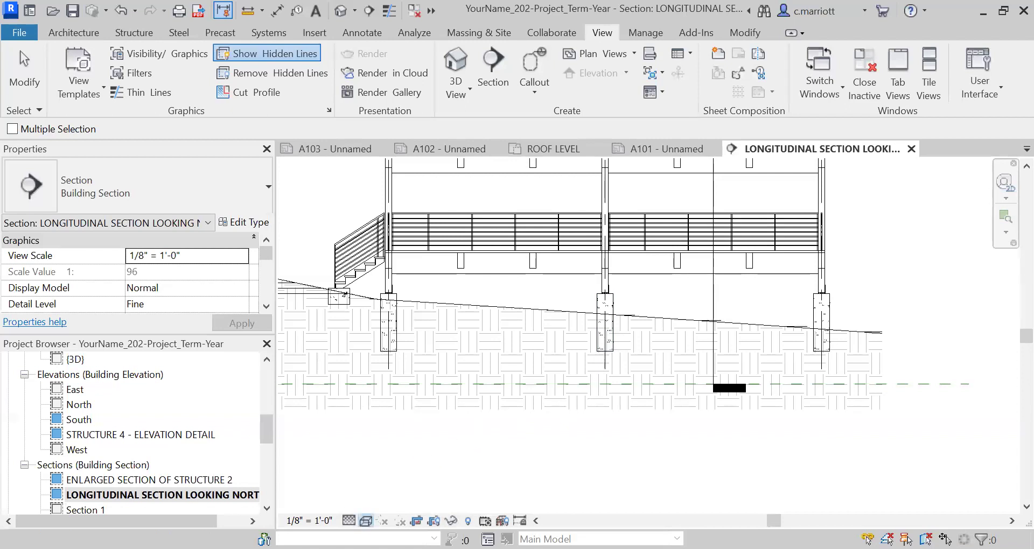
left_click(366, 521)
left_click(382, 439)
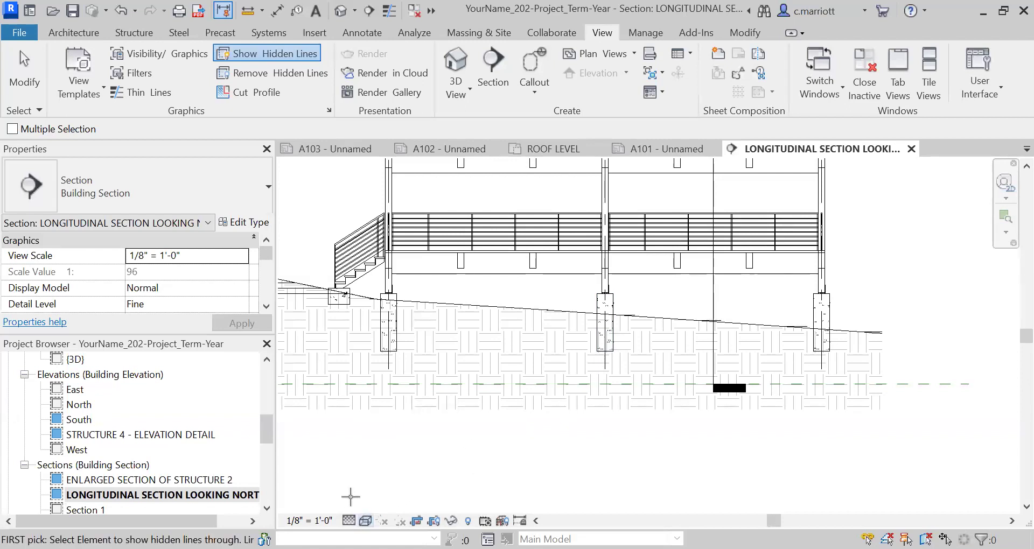
left_click(365, 521)
left_click(439, 452)
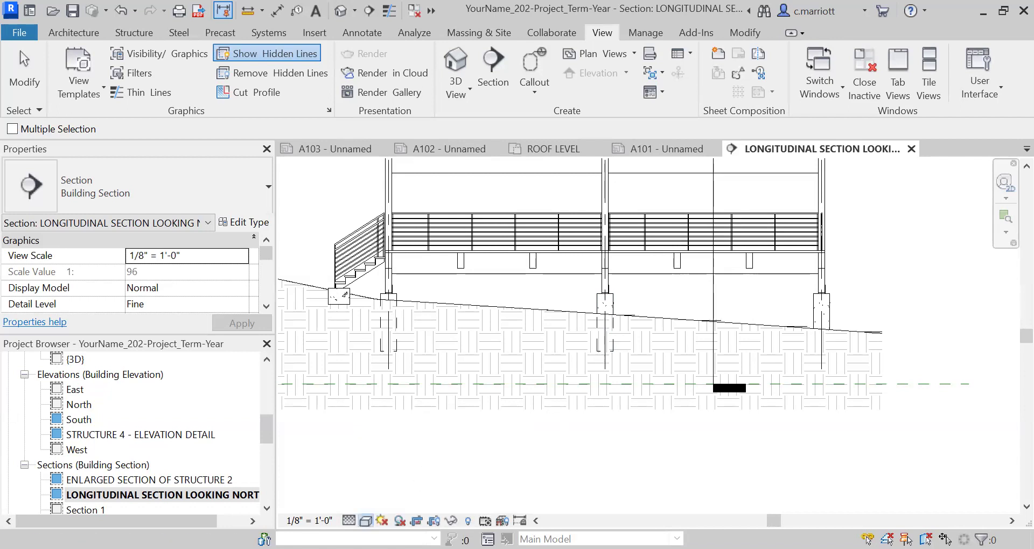
In Wireframe, show the hidden lines of the pier farthest from the stairs through the topography, and restore the Hidden Line style
left_click(365, 521)
left_click(398, 436)
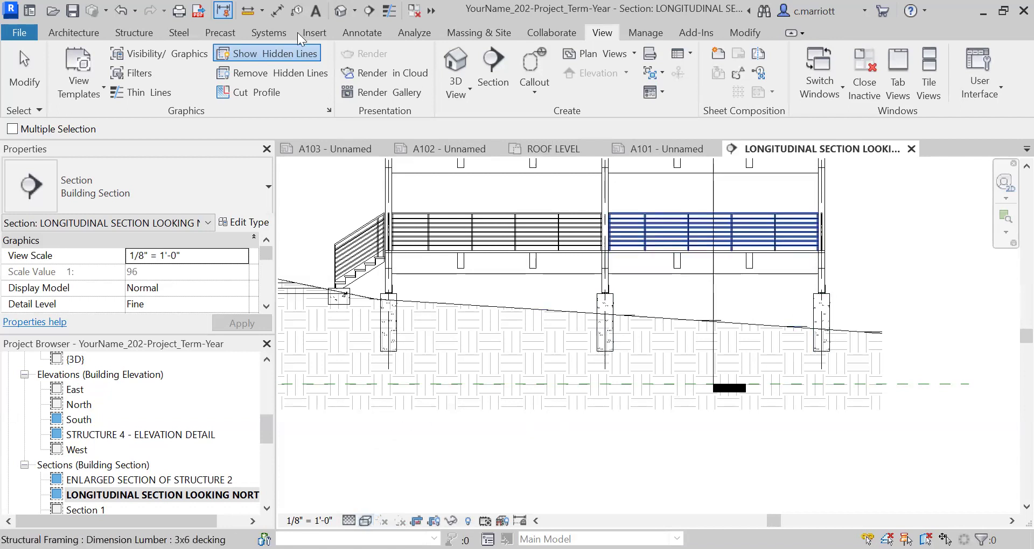
left_click(806, 333)
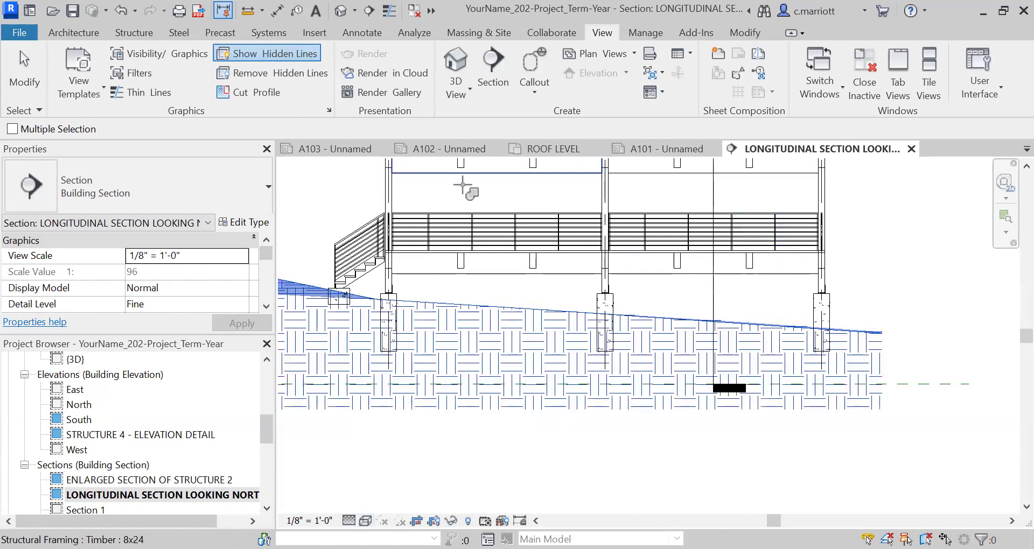
left_click(827, 351)
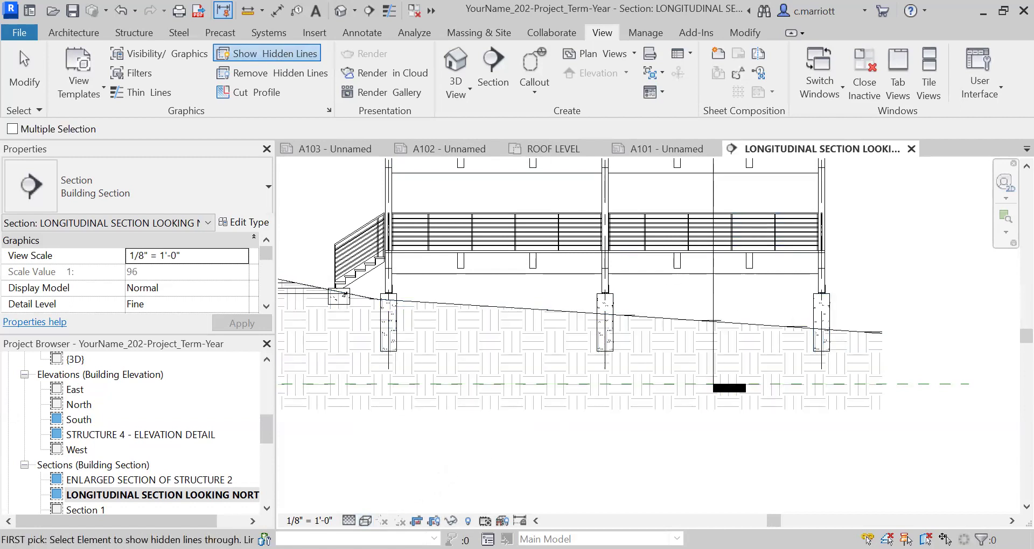
left_click(366, 521)
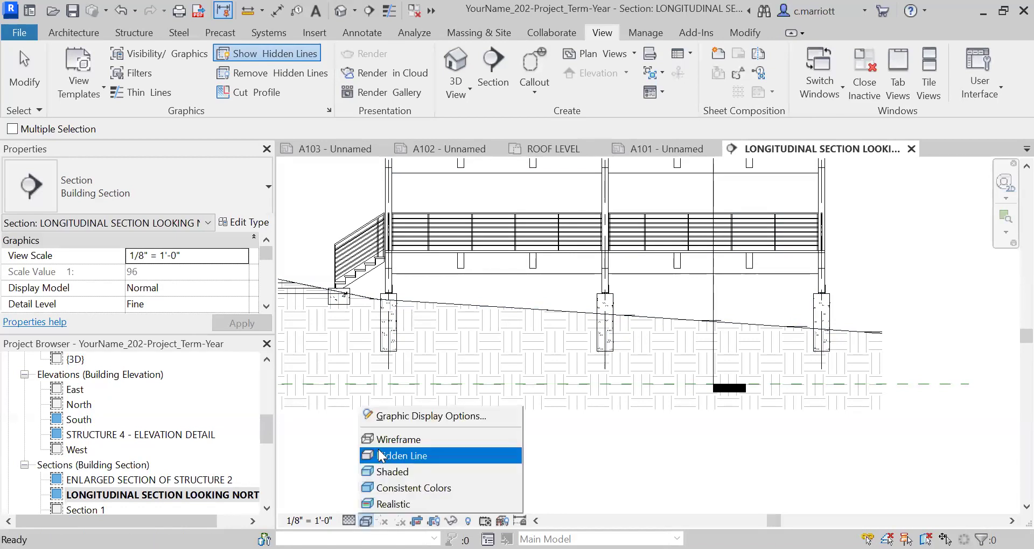
left_click(393, 456)
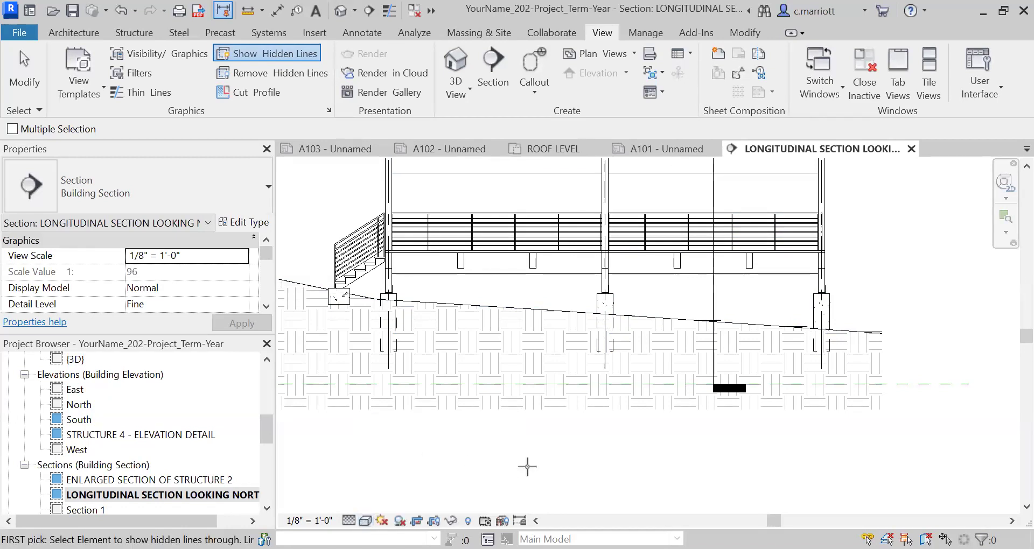
key("Escape")
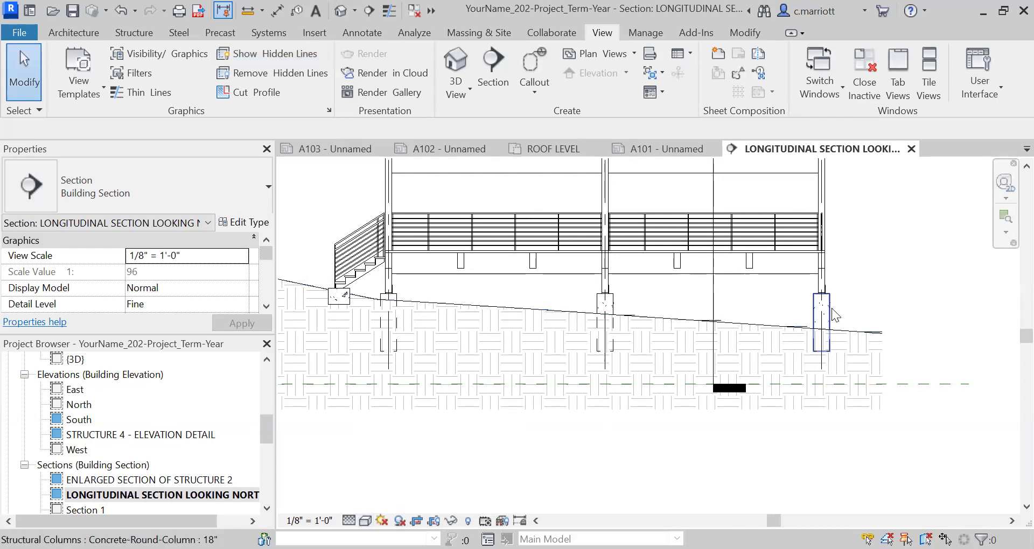
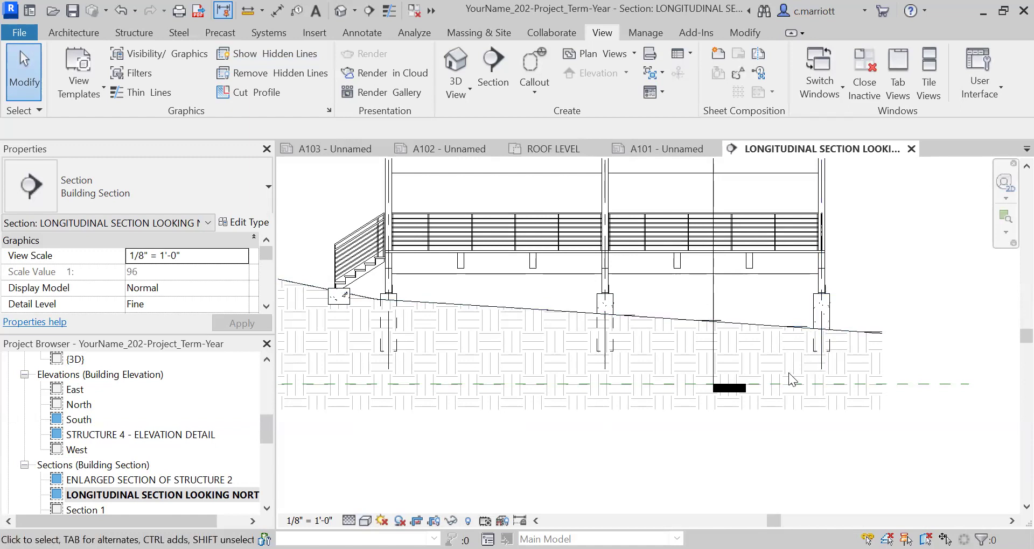
Set the base offset of the two overlapping concrete columns at the middle deck pier to -1' 0"
left_click(611, 309)
left_click(520, 409)
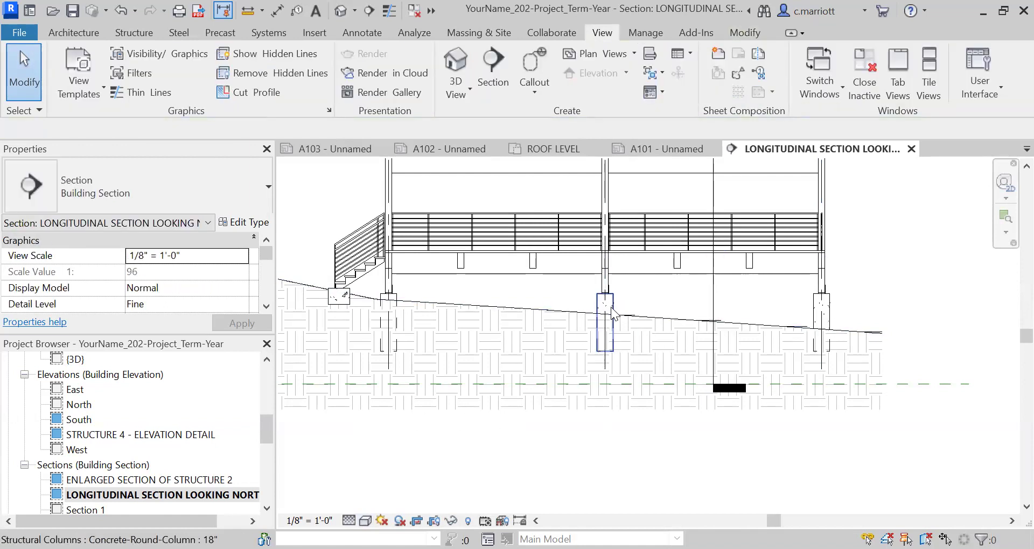
scroll(614, 304, "up", 2)
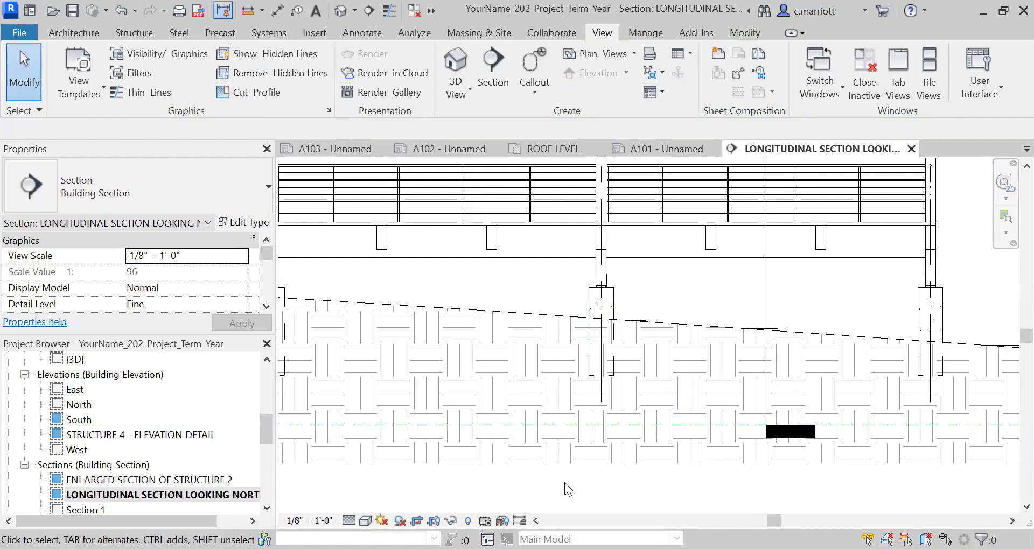
left_click_drag(567, 484, 627, 287)
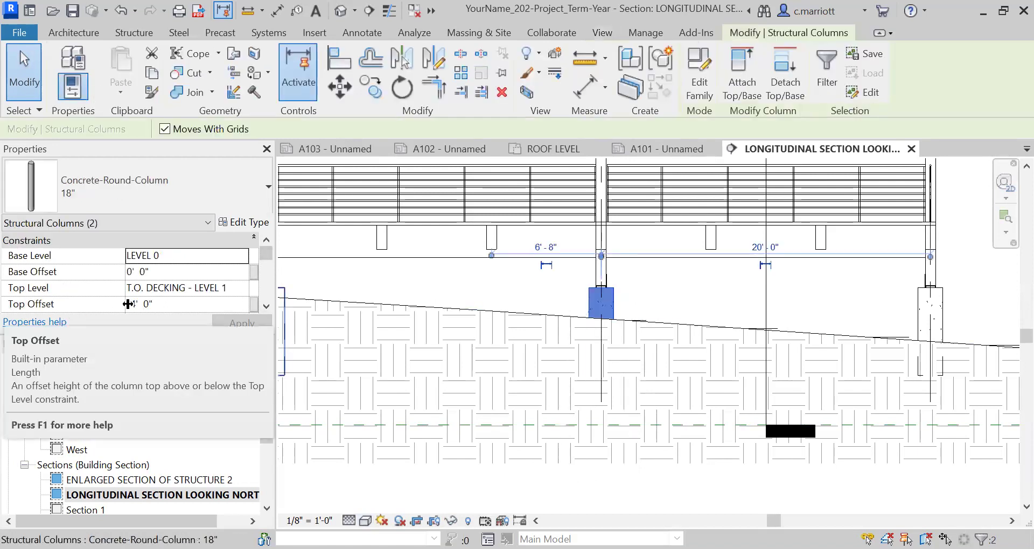
left_click(136, 274)
type("-1'")
left_click(241, 323)
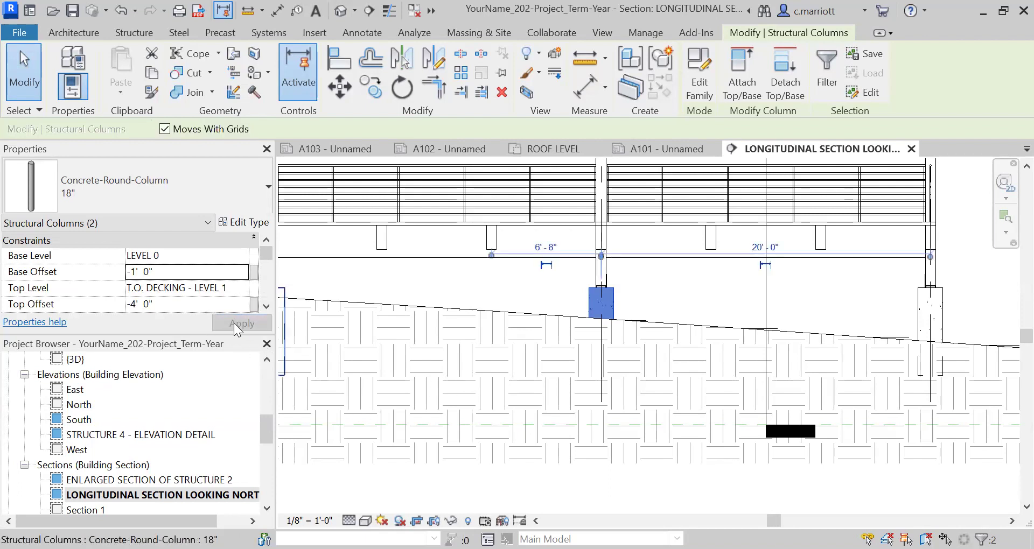
left_click(366, 283)
scroll(564, 376, "down", 1)
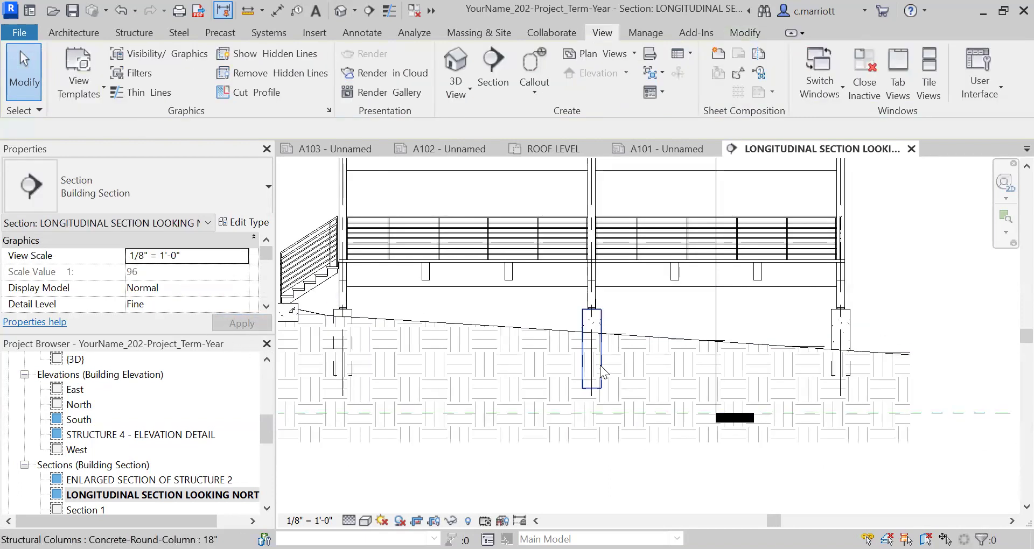
Set the base offset of the two concrete columns at the deck pier farthest from the stairs to -2' 0"
scroll(862, 342, "up", 2)
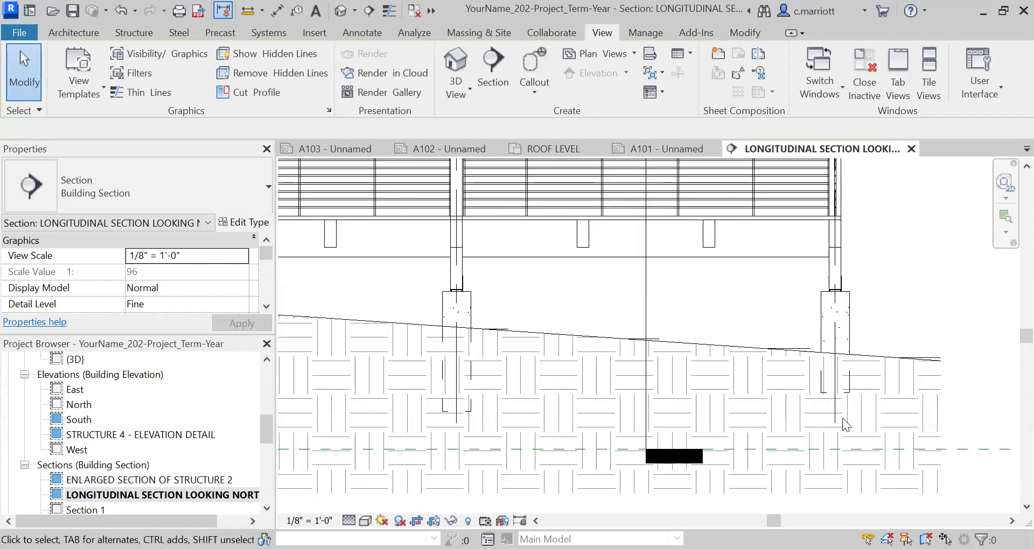
scroll(842, 418, "down", 1)
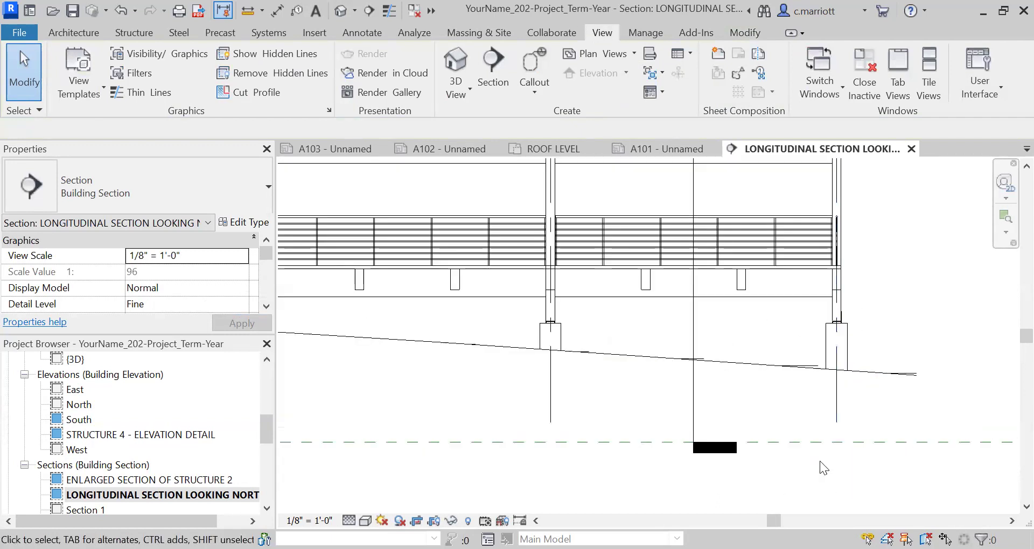
left_click(859, 321)
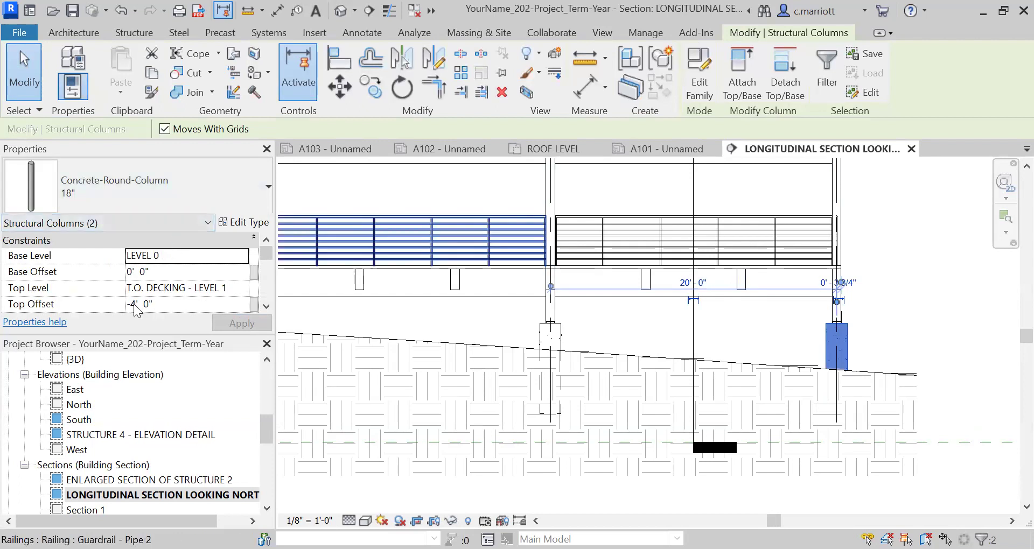
left_click(153, 268)
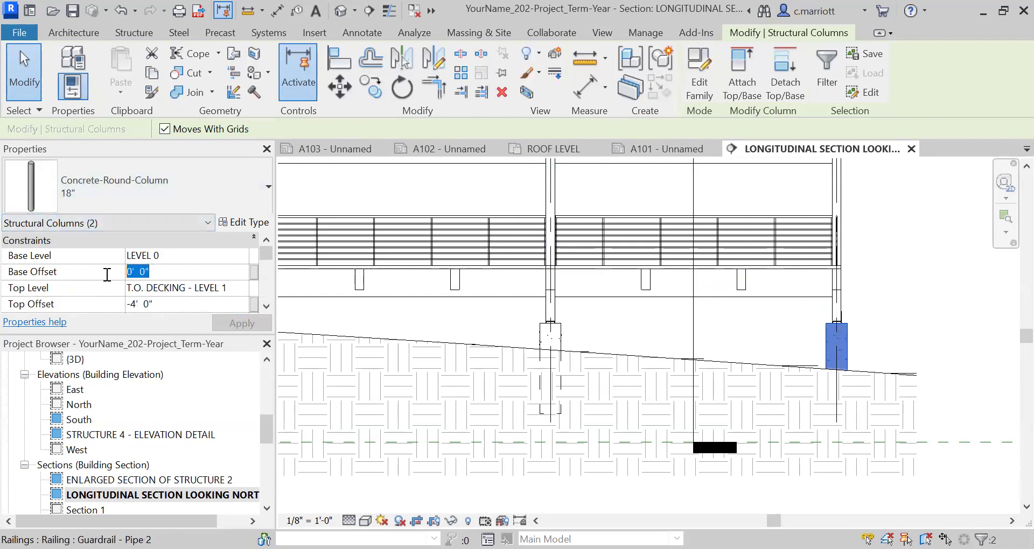
type("-2'")
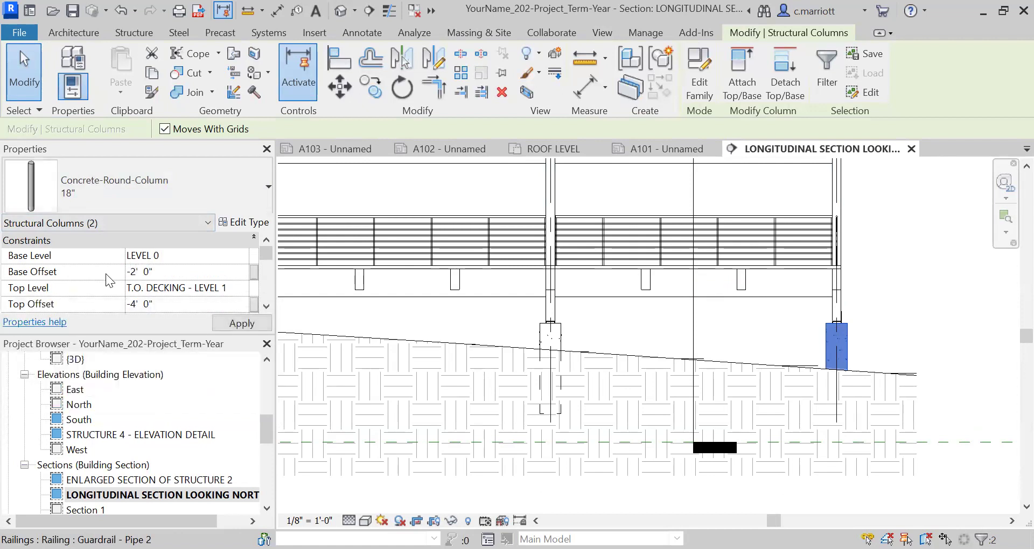
left_click(229, 325)
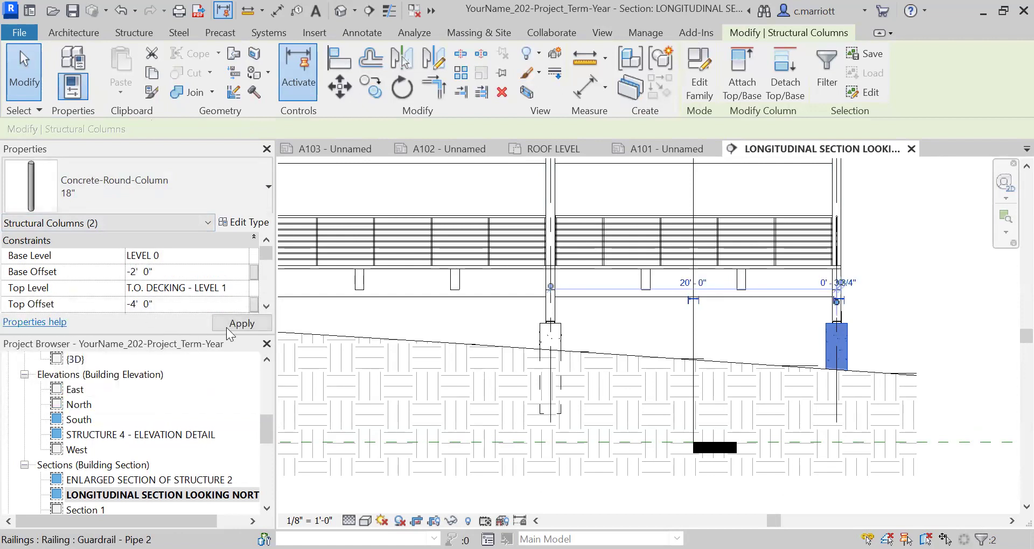
left_click(908, 330)
scroll(828, 413, "down", 2)
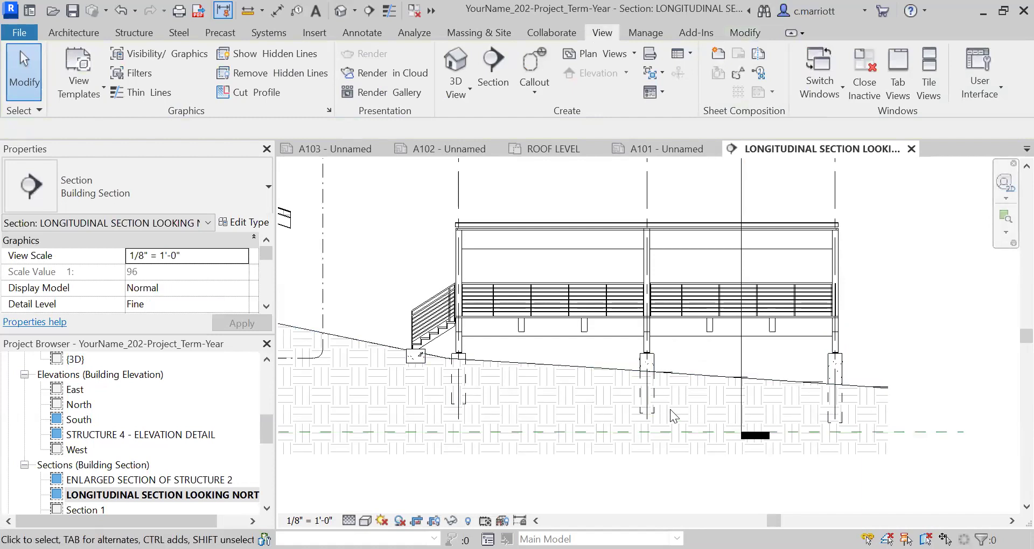
Return to sheet A103 and bring its roof plan, longitudinal section and south elevation into view together
scroll(663, 415, "down", 4)
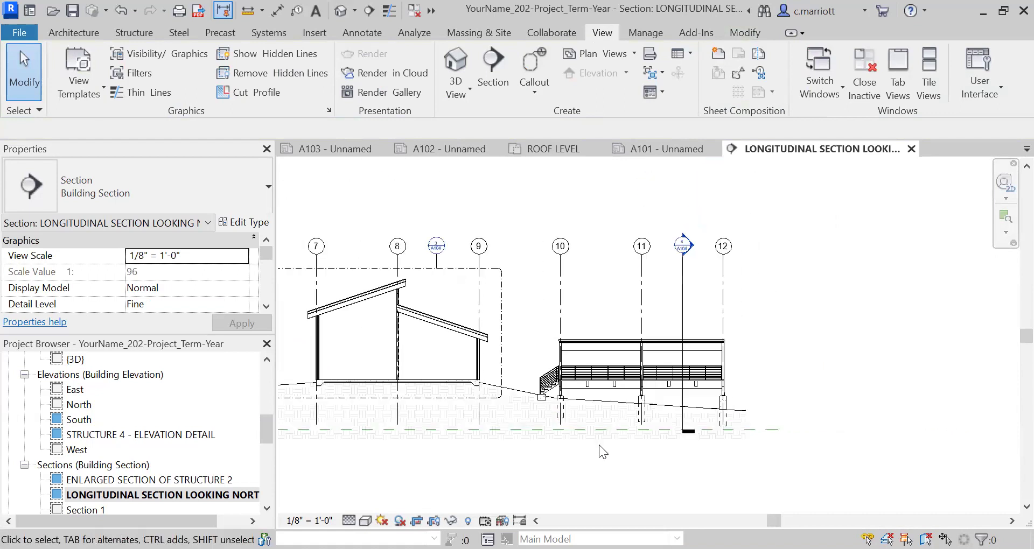
scroll(577, 444, "down", 1)
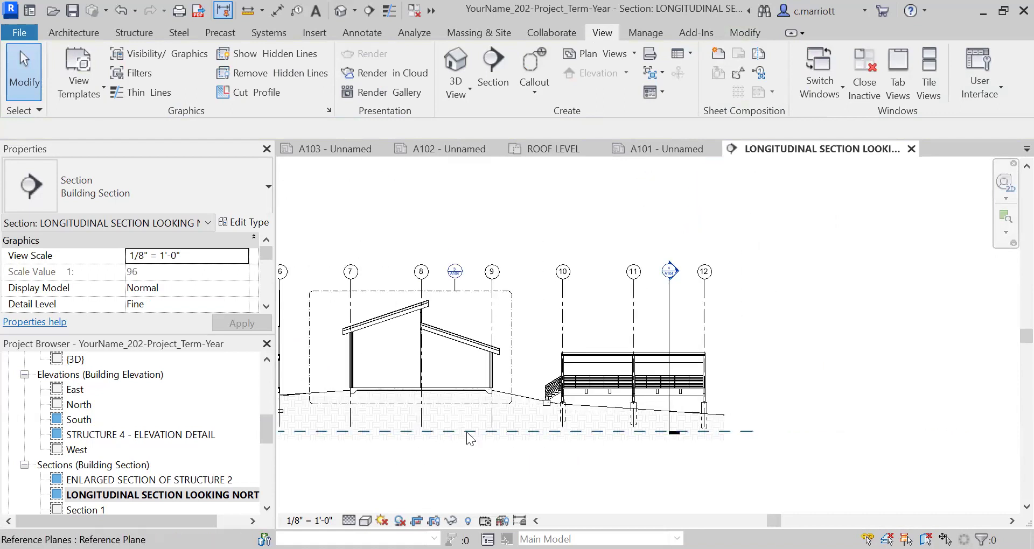
left_click(265, 482)
left_click(265, 482)
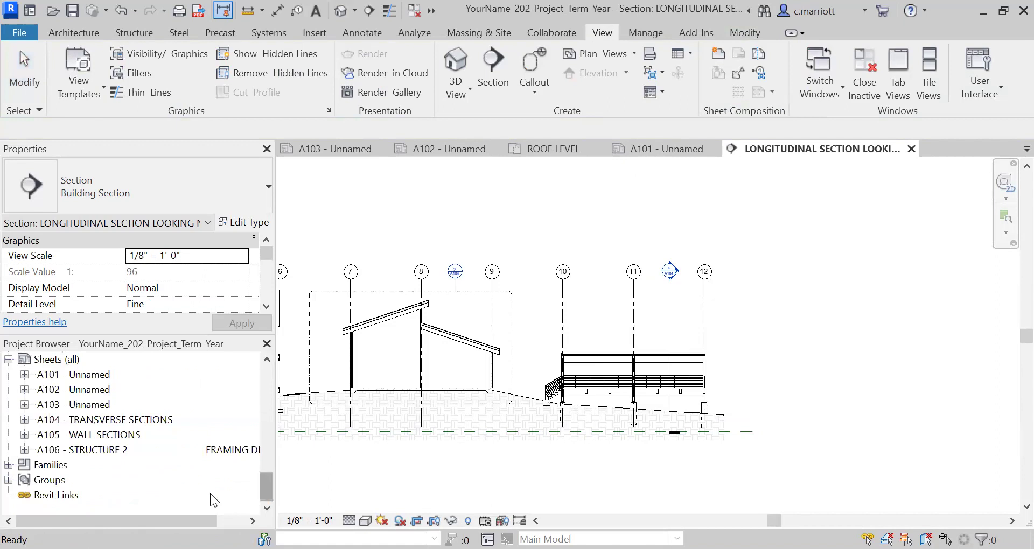
double_click(75, 404)
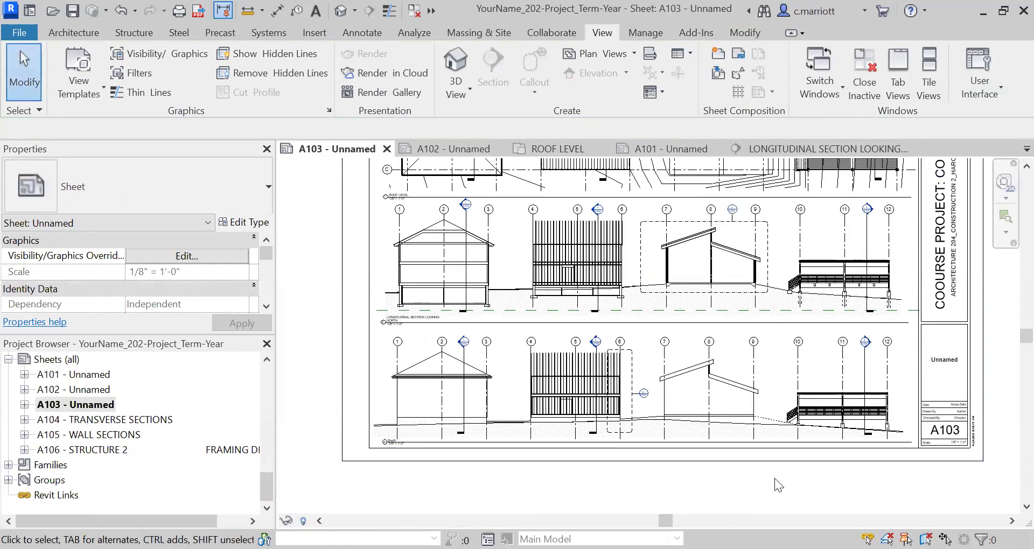
scroll(664, 323, "down", 3)
middle_click_drag(934, 335, 921, 410)
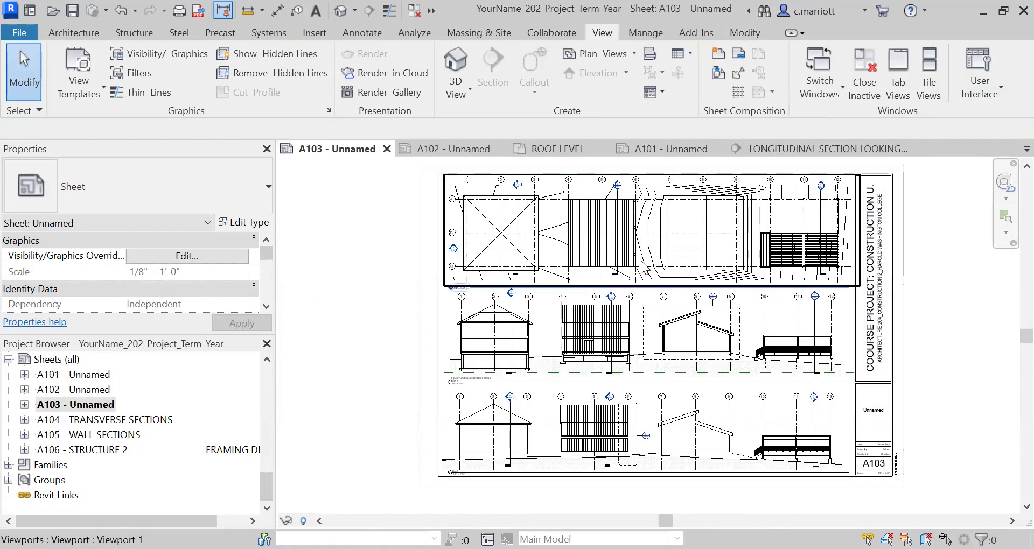
Nudge the longitudinal section viewport to the right so its grid lines align with the roof plan above
scroll(643, 267, "up", 1)
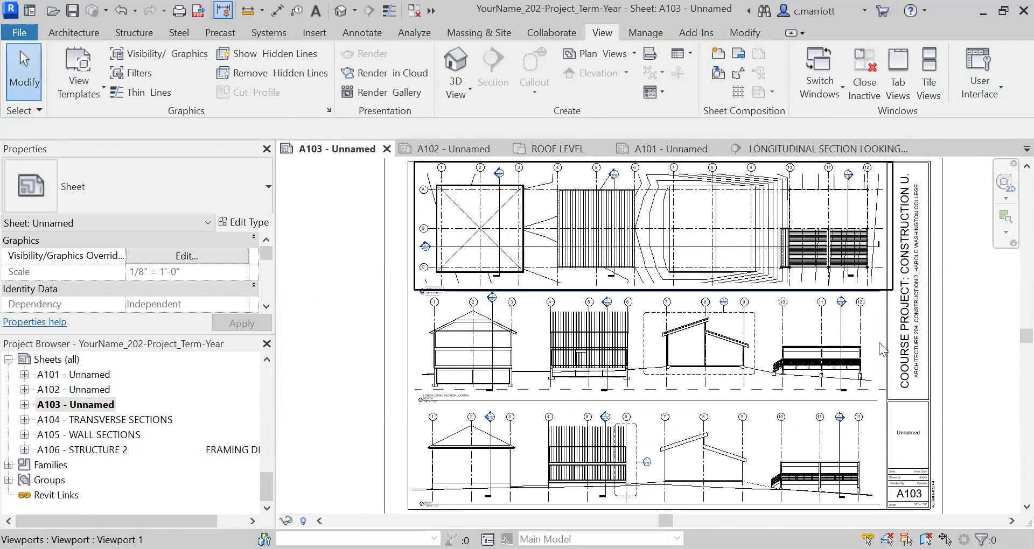
left_click(829, 329)
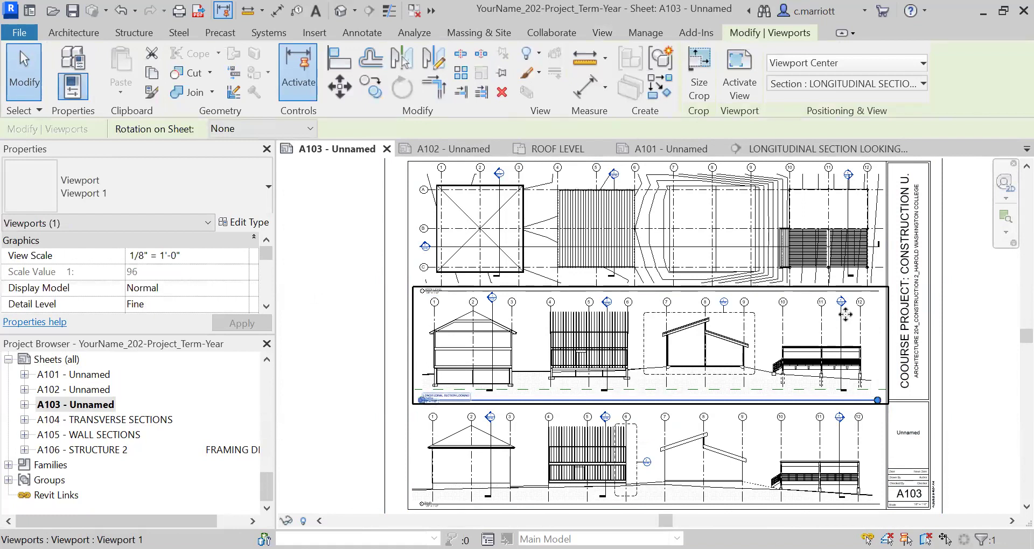
key("Right")
key("Right")
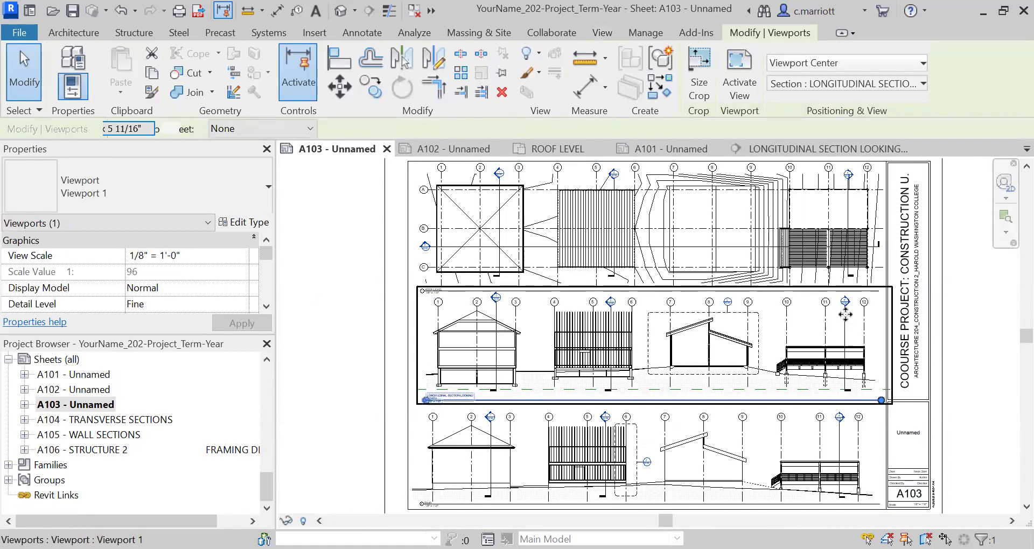
Nudge the South elevation viewport to the right until its grid lines align with the longitudinal section above
left_click(855, 470)
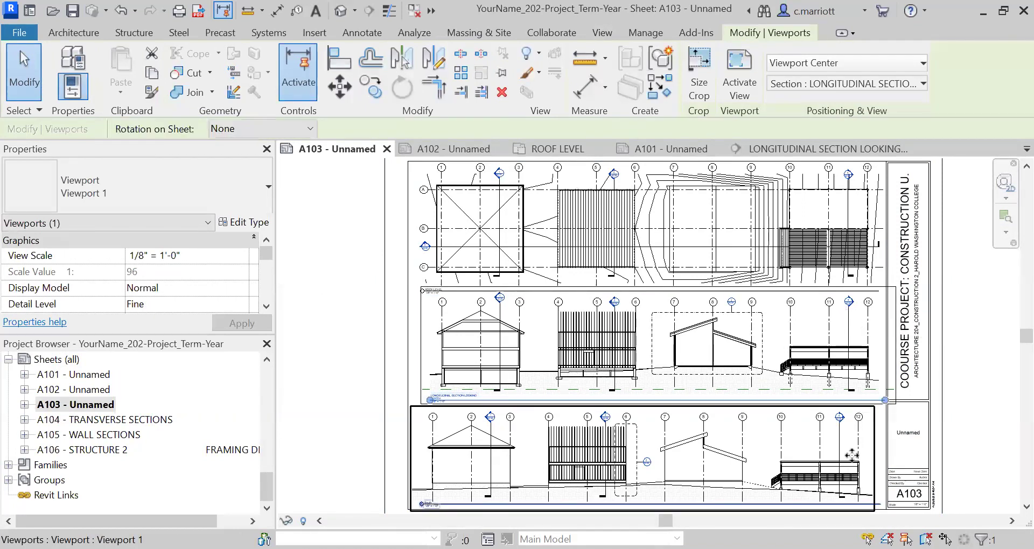
left_click(852, 456)
key("Right")
key("Right")
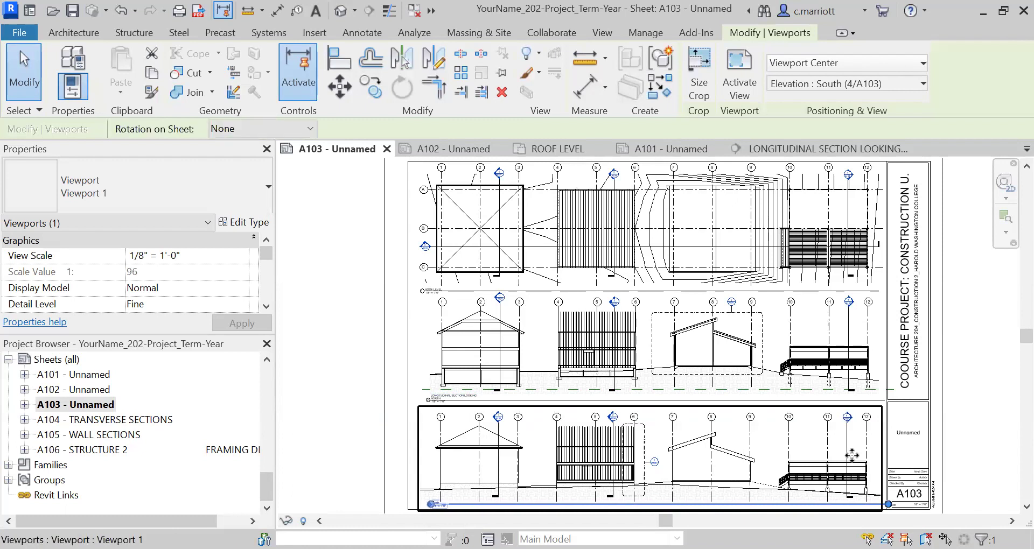
scroll(852, 456, "up", 1)
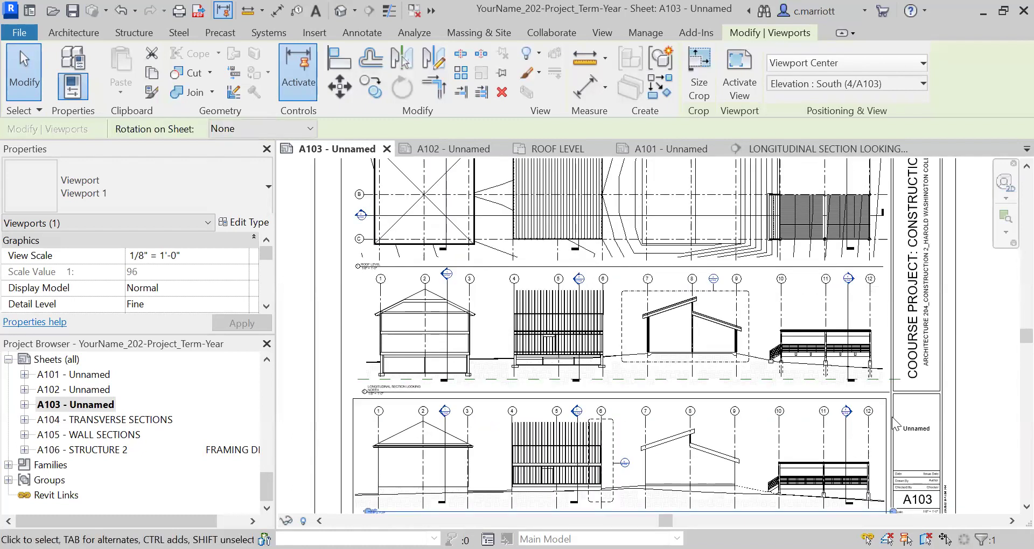
scroll(881, 415, "up", 3)
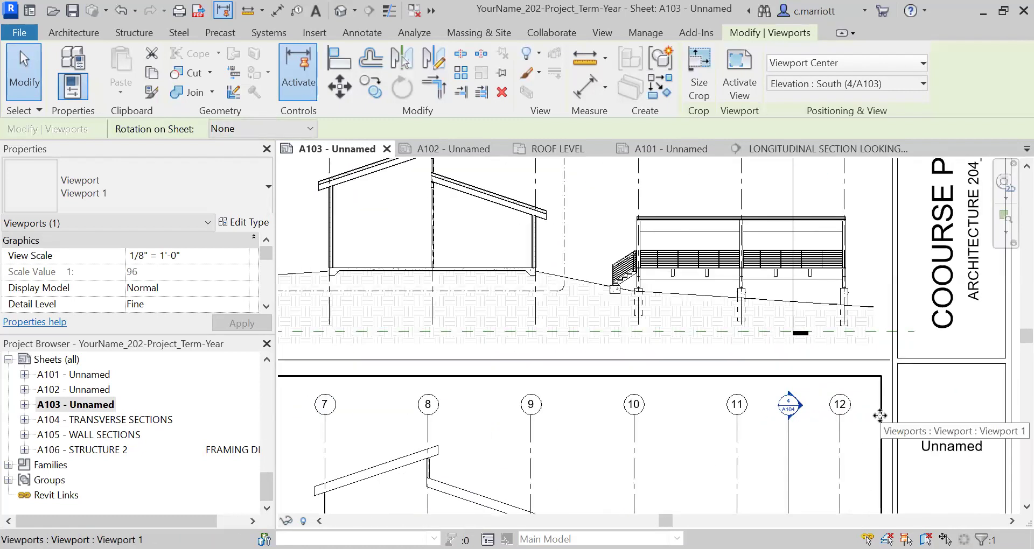
key("Right")
scroll(879, 415, "down", 1)
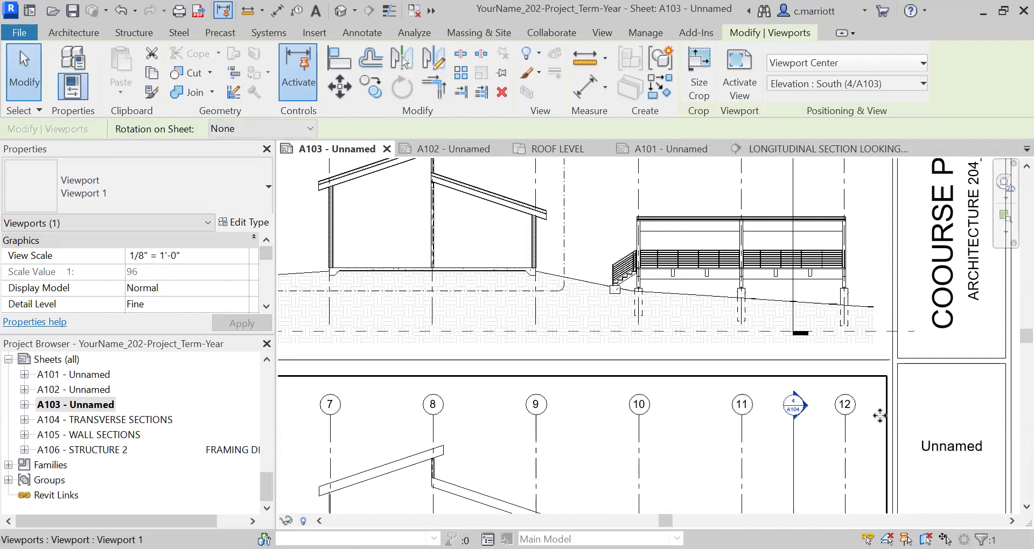
scroll(850, 375, "down", 2)
scroll(846, 368, "down", 3)
left_click(375, 338)
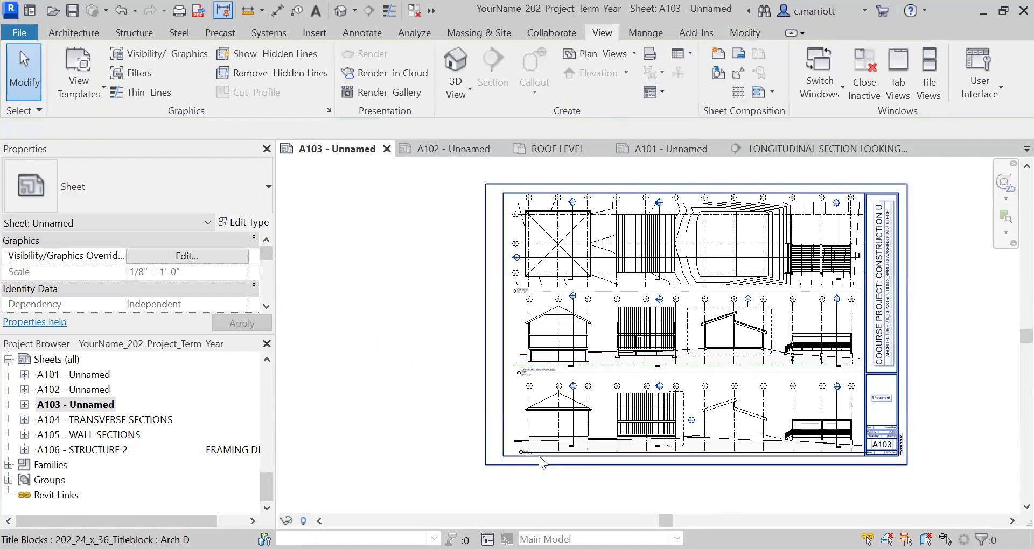
Rename the South elevation view on sheet A103 as SOUTH ELEVATION
scroll(489, 355, "up", 1)
scroll(533, 323, "up", 4)
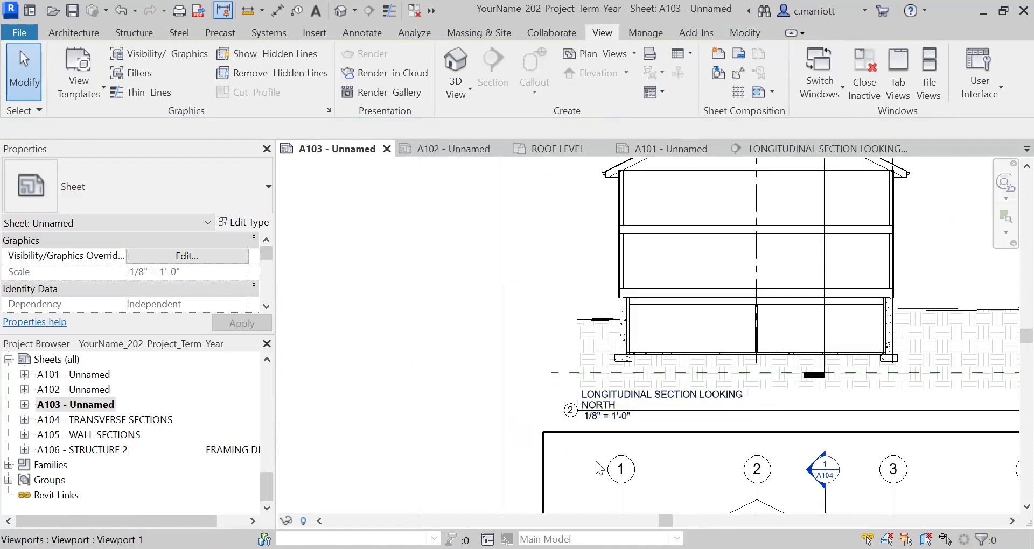
scroll(592, 425, "down", 3)
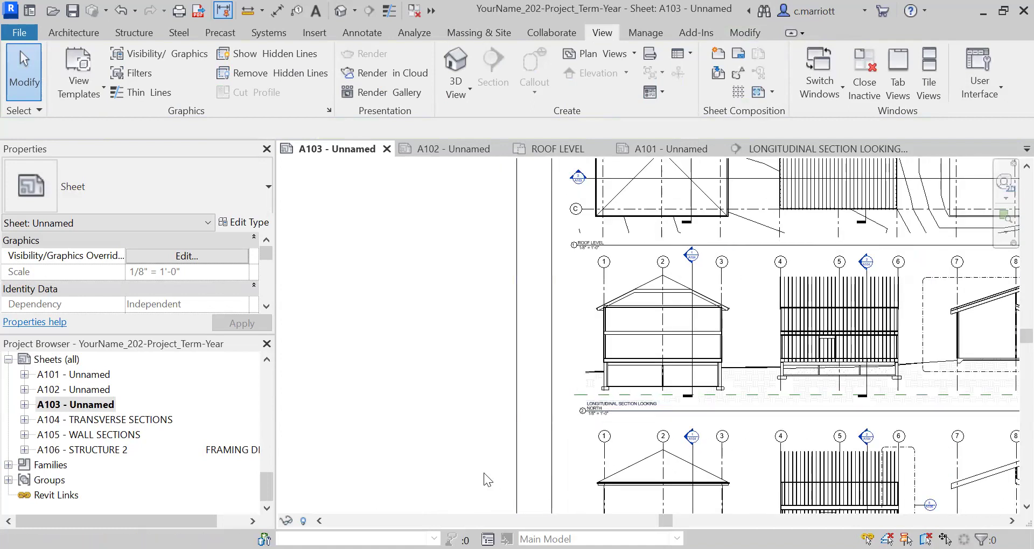
middle_click_drag(438, 439, 476, 311)
scroll(614, 417, "up", 4)
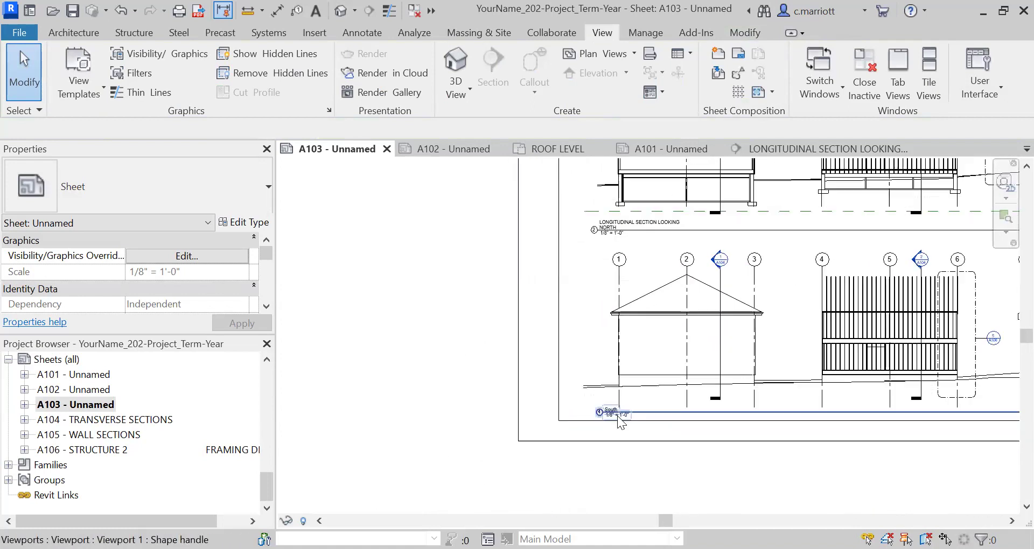
scroll(614, 415, "up", 2)
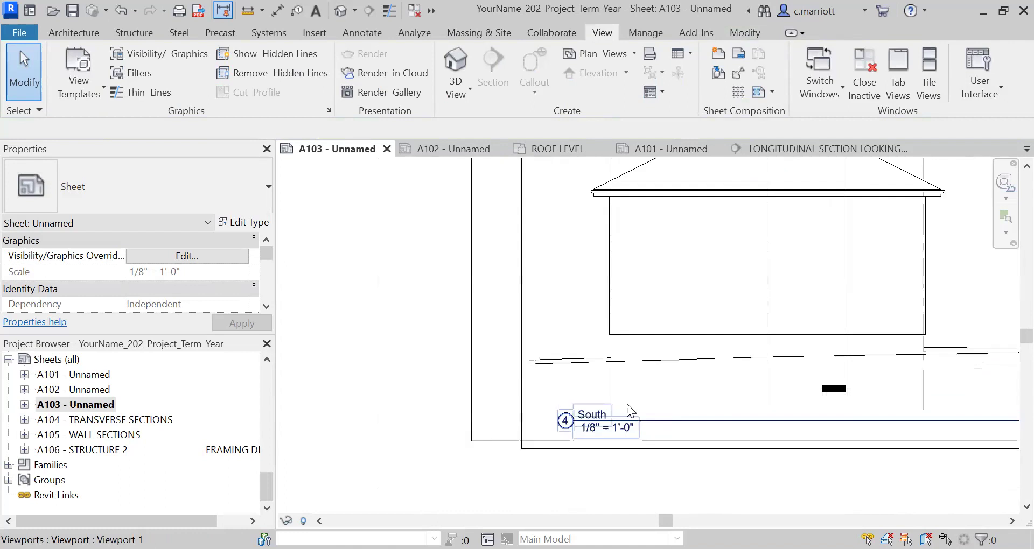
left_click(591, 417)
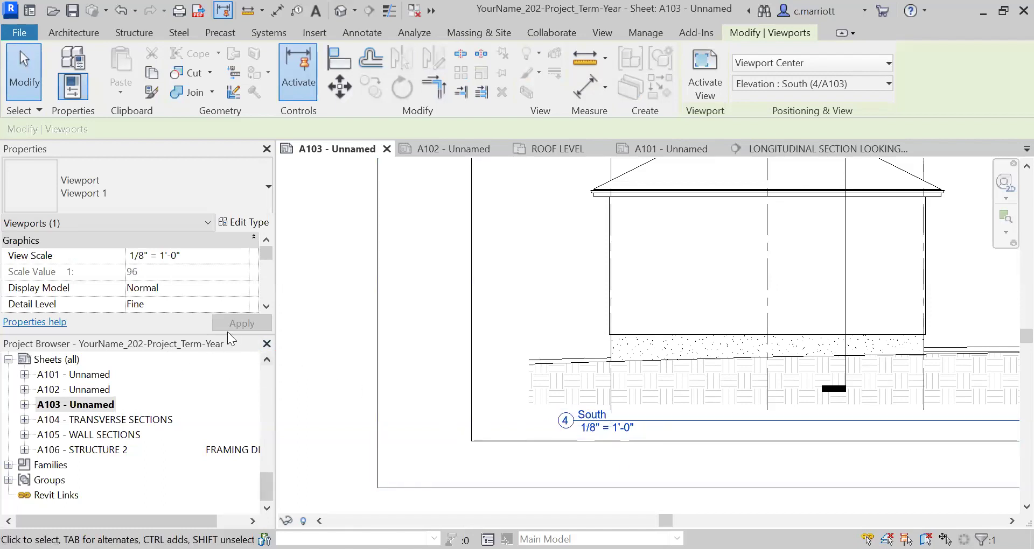
scroll(264, 294, "down", 2)
scroll(264, 291, "down", 6)
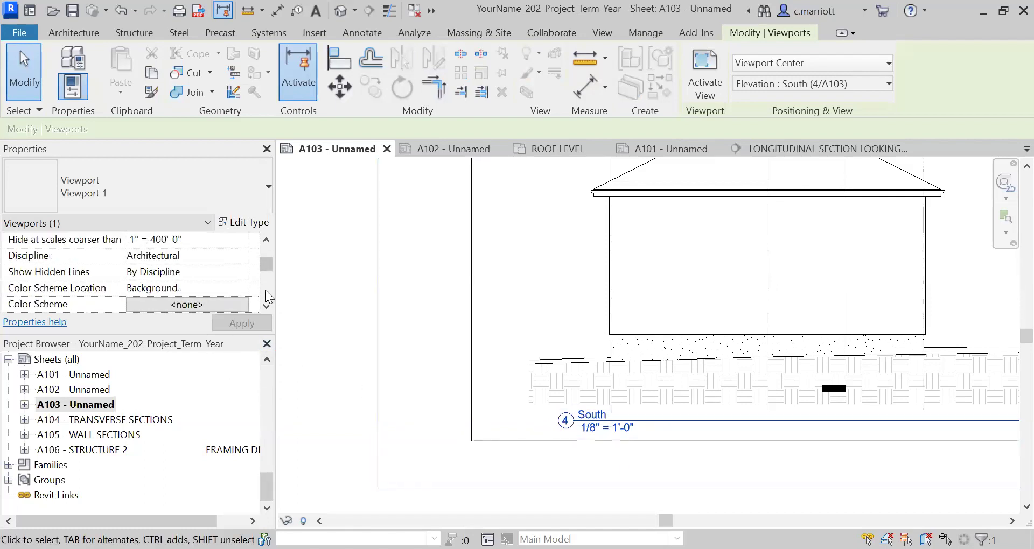
scroll(262, 295, "down", 2)
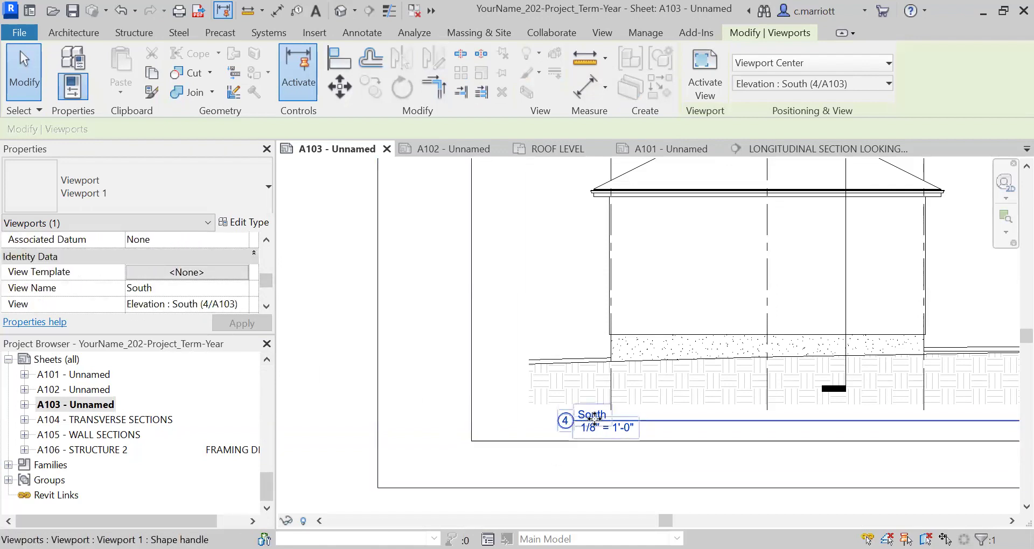
left_click(168, 291)
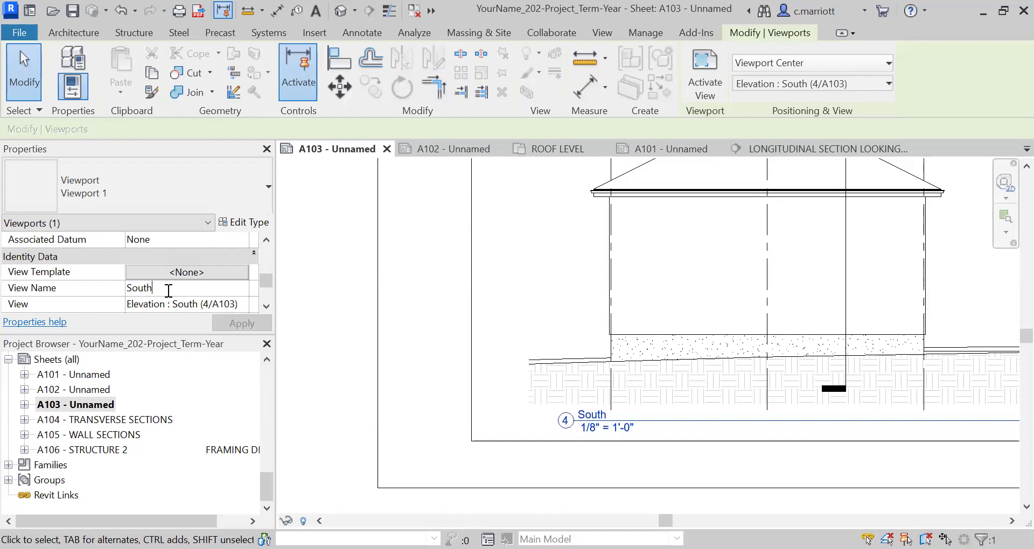
type("e")
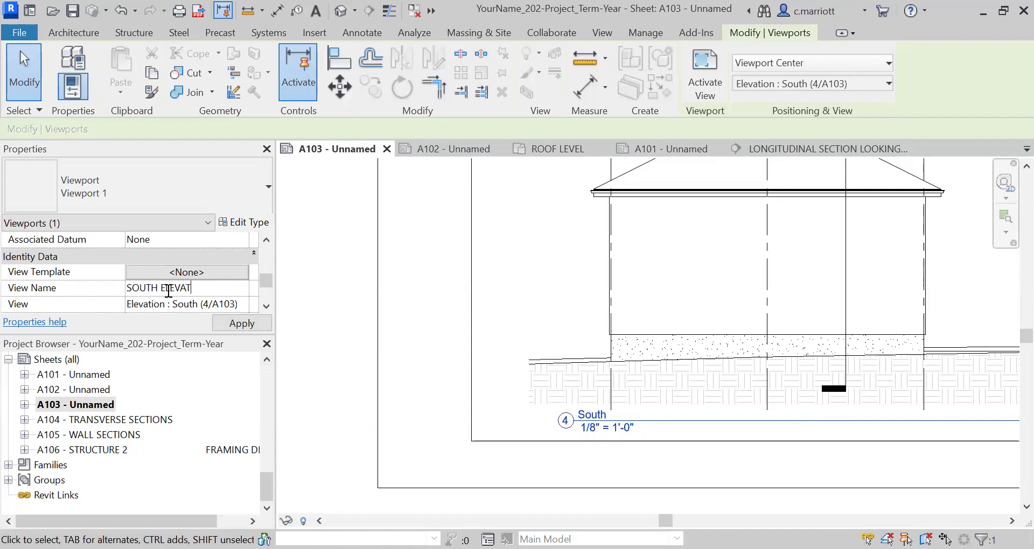
type("S")
left_click(233, 322)
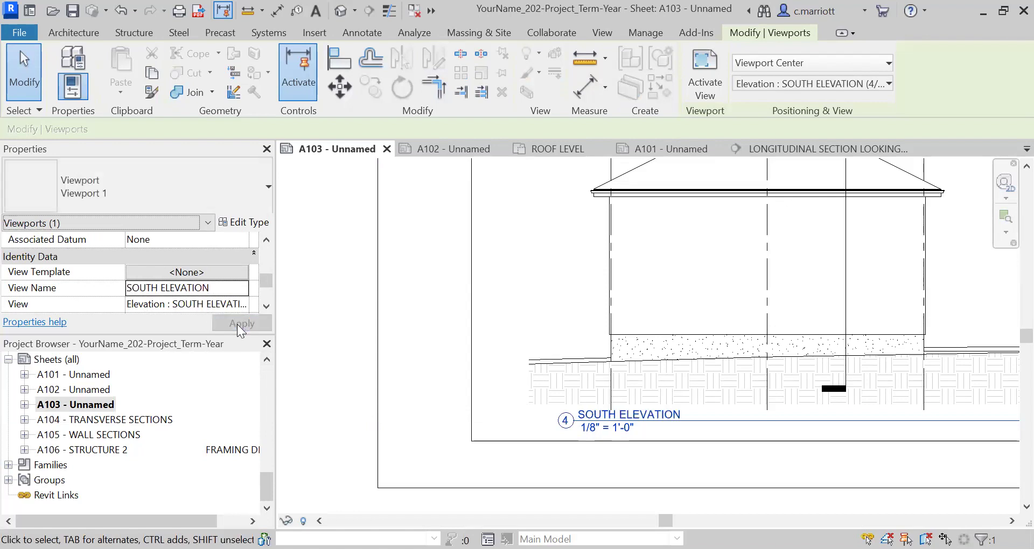
left_click(522, 291)
Rename the ROOF LEVEL plan view on the sheet as ROOF PLAN, without renaming the corresponding level and views
scroll(541, 302, "down", 2)
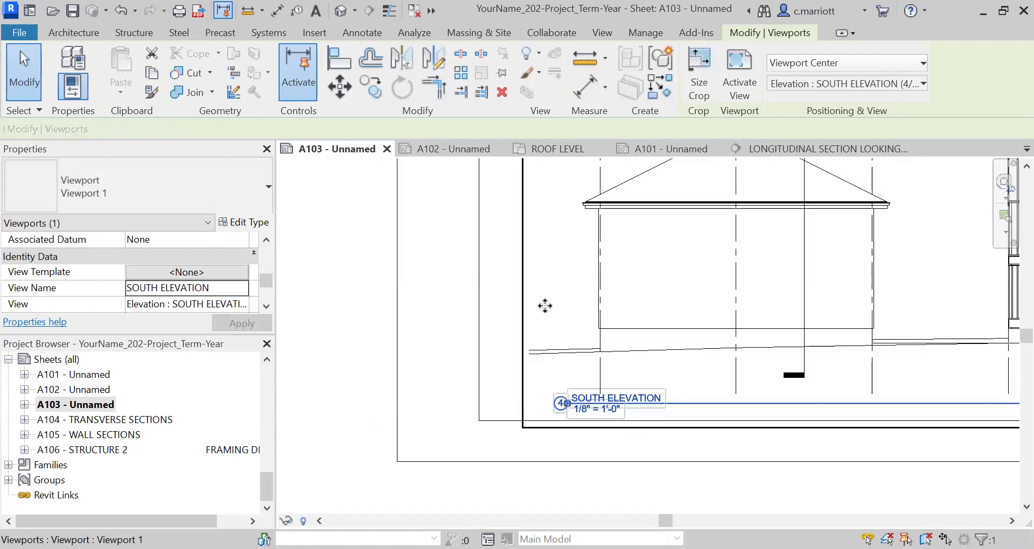
middle_click_drag(458, 298, 423, 448)
scroll(385, 229, "down", 3)
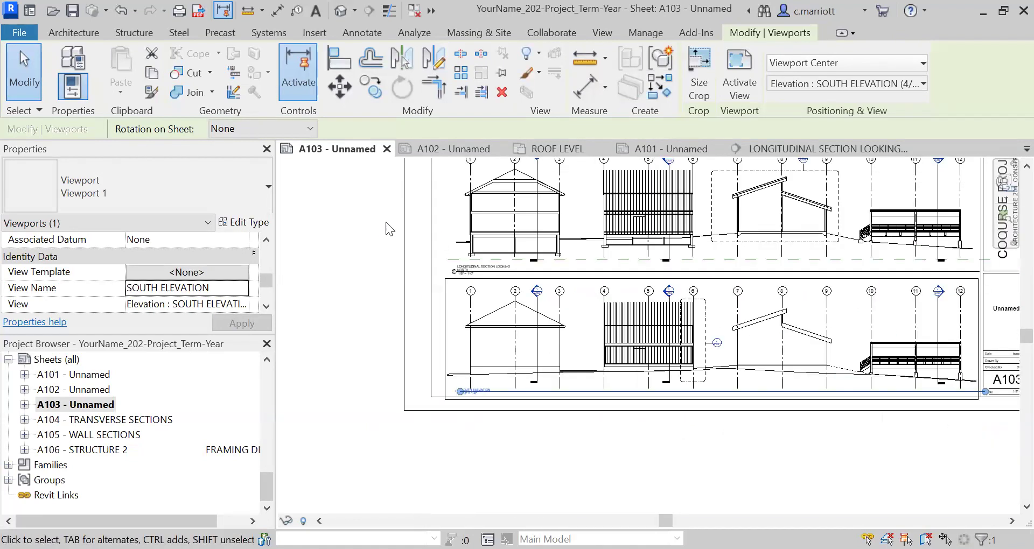
middle_click_drag(432, 251, 414, 472)
scroll(431, 327, "up", 2)
scroll(441, 385, "up", 5)
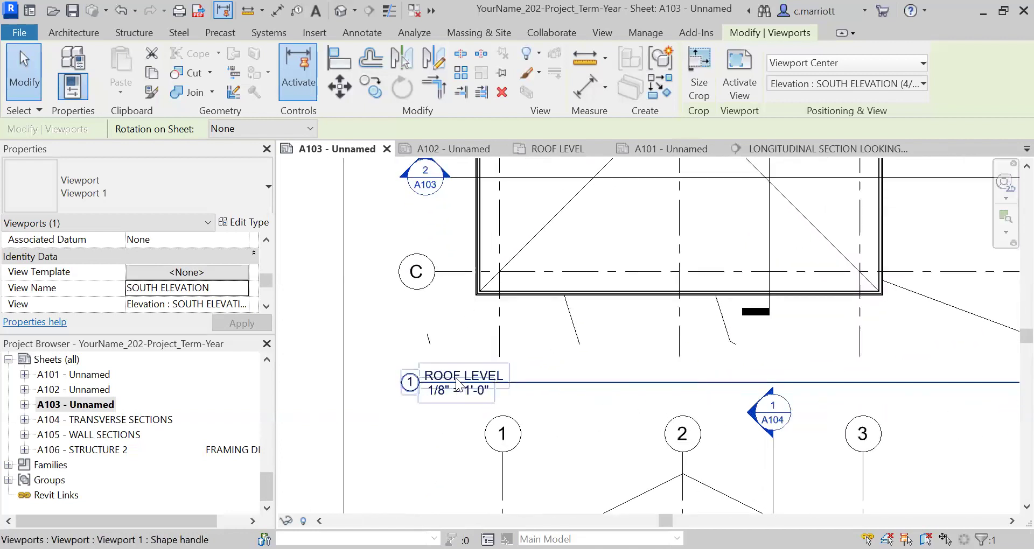
left_click(456, 377)
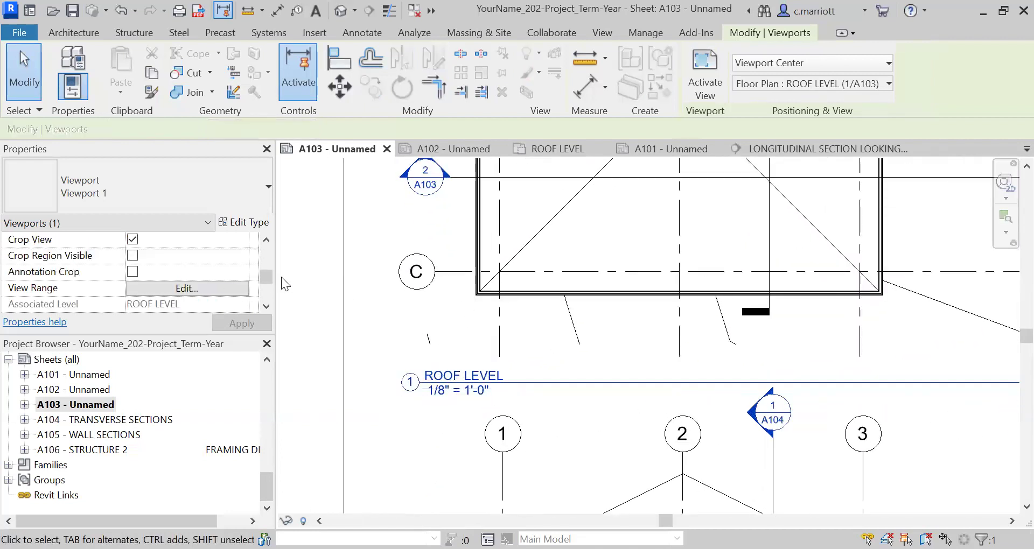
scroll(262, 256, "up", 4)
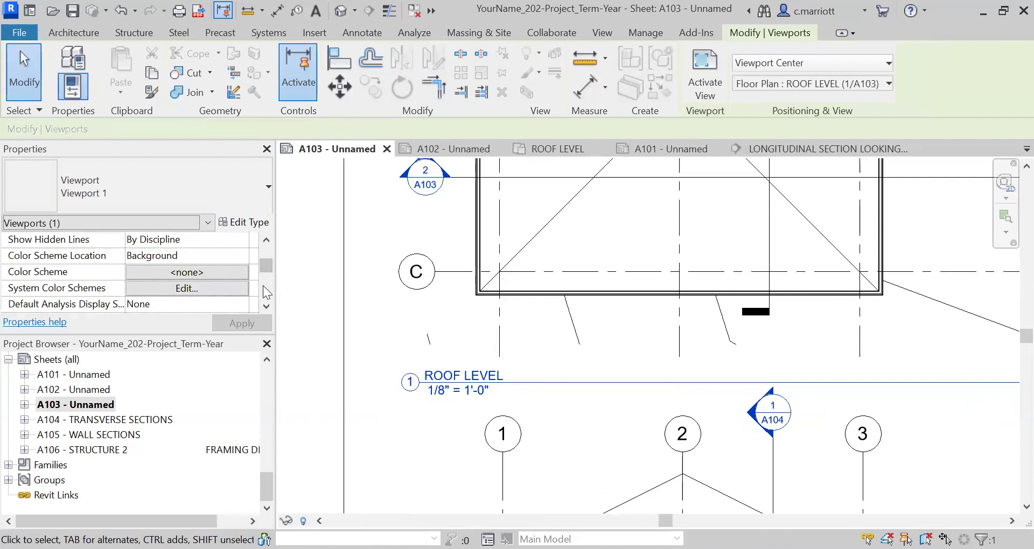
scroll(263, 294, "down", 6)
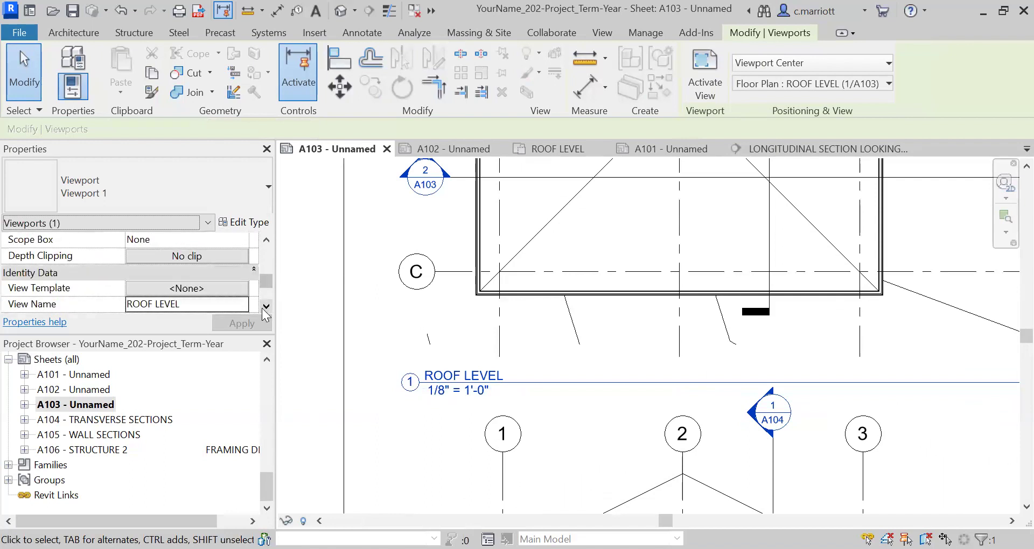
left_click(204, 304)
left_click(194, 305)
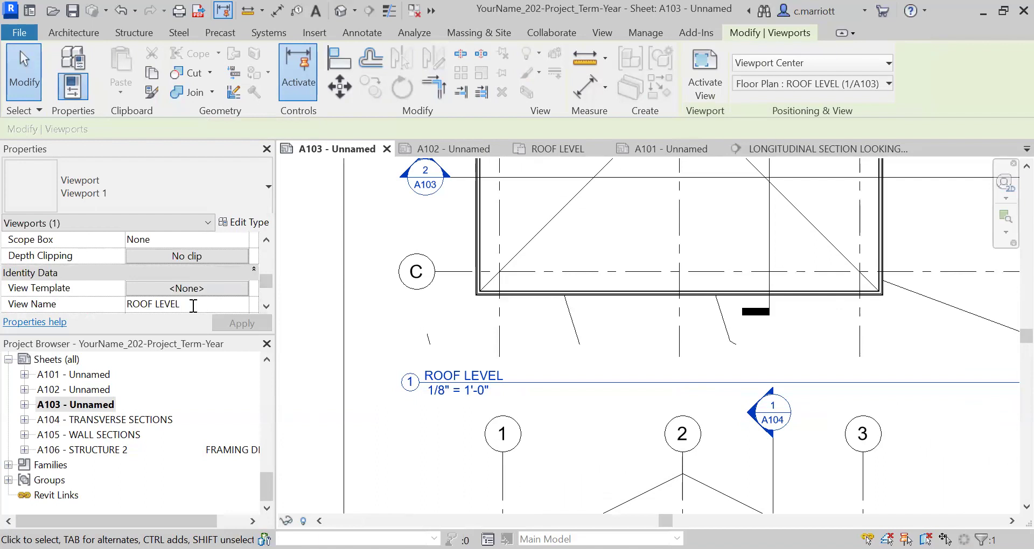
key("BackSpace")
key("BackSpace")
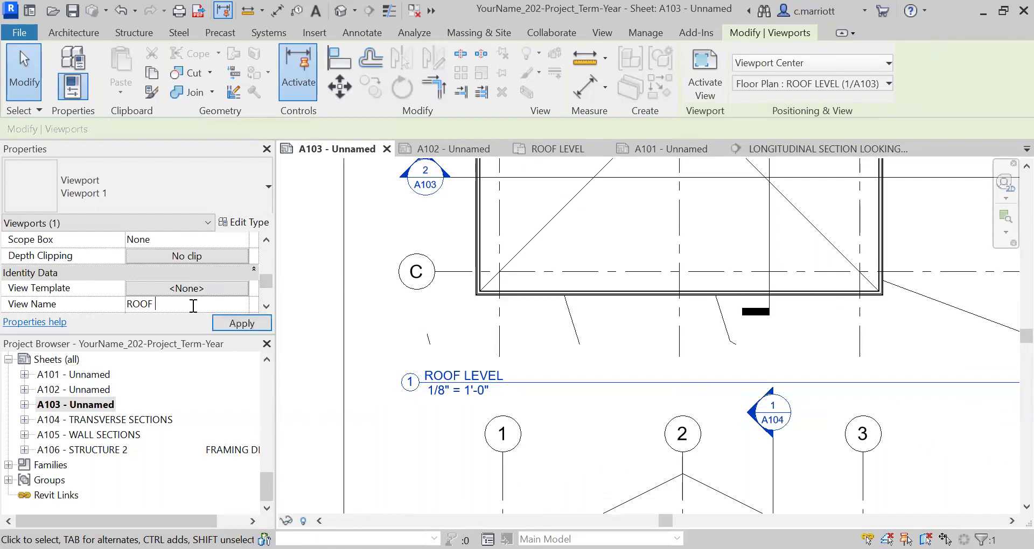
type("PLAN")
left_click(240, 323)
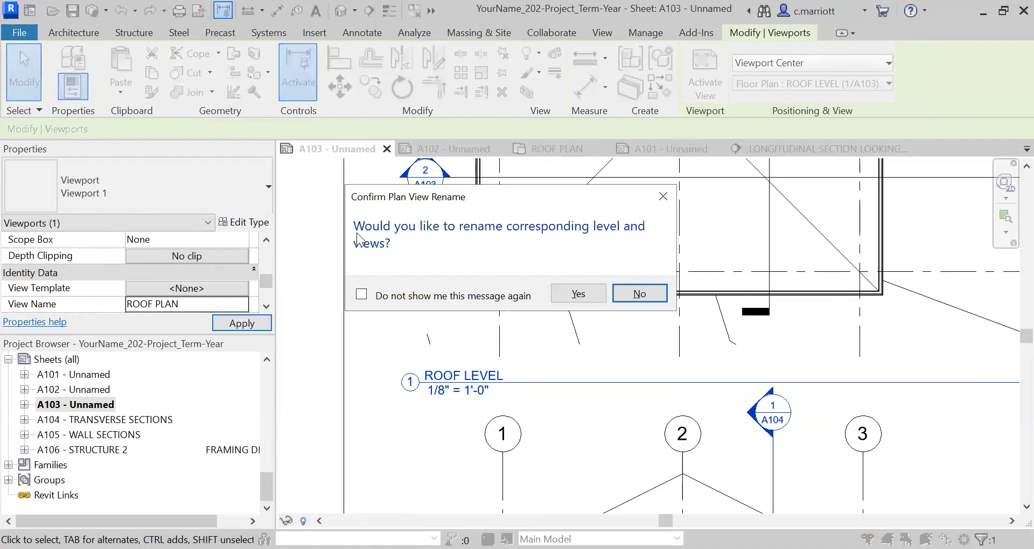
key("Return")
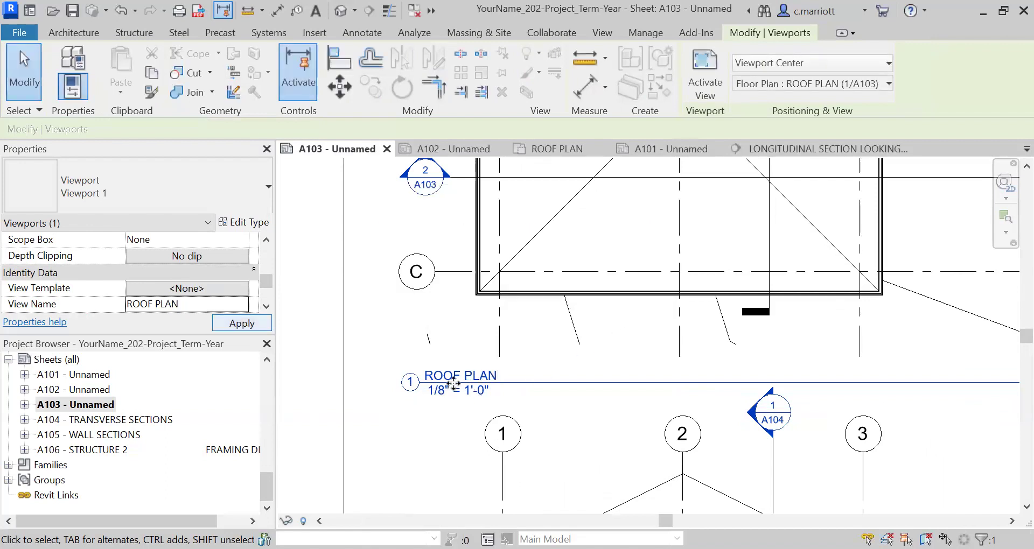
left_click(331, 363)
Rename sheet A103 as ROOF PLAN, SECTION & SOUTH ELEVATION
scroll(377, 372, "down", 3)
scroll(377, 371, "down", 3)
scroll(415, 377, "down", 3)
middle_click_drag(954, 348, 951, 232)
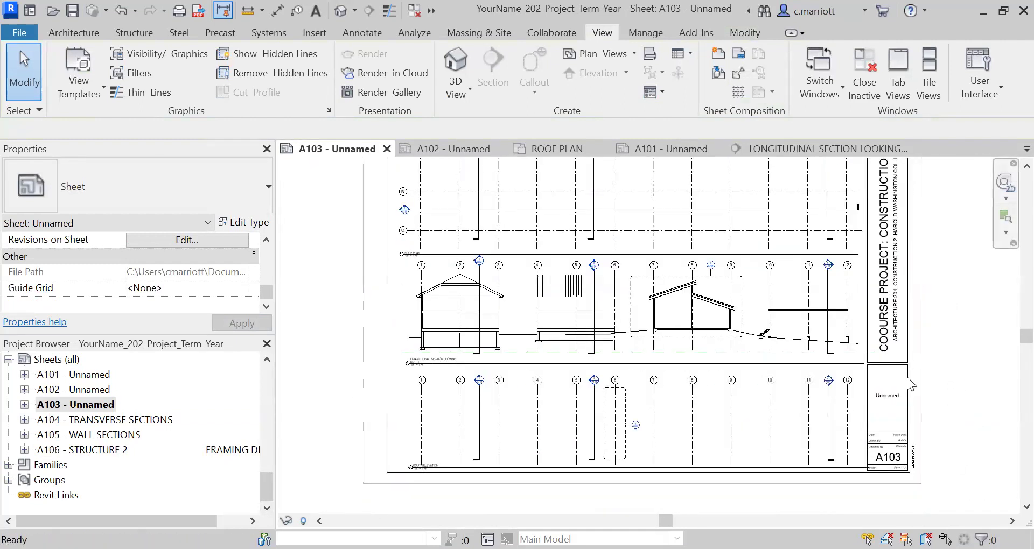
scroll(894, 403, "up", 1)
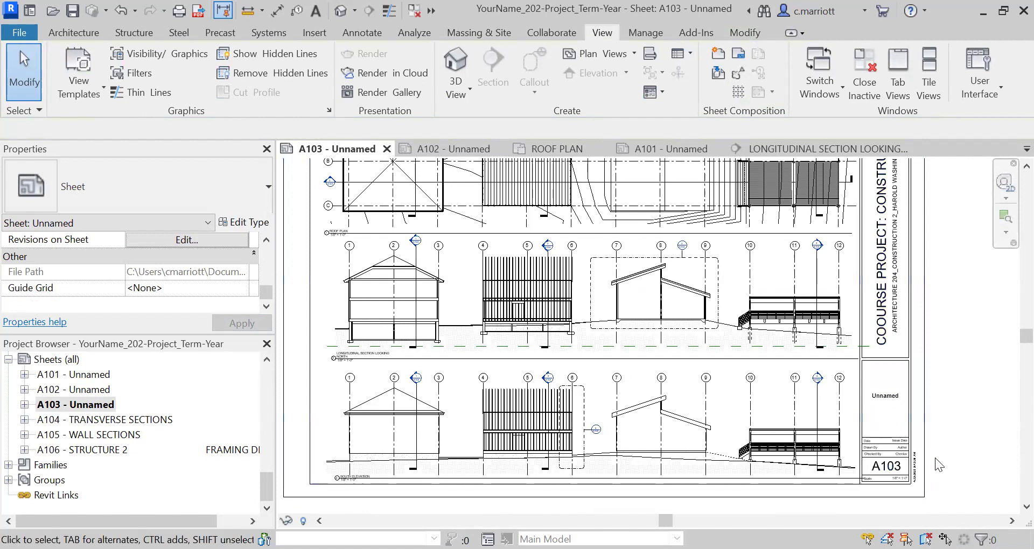
left_click(887, 403)
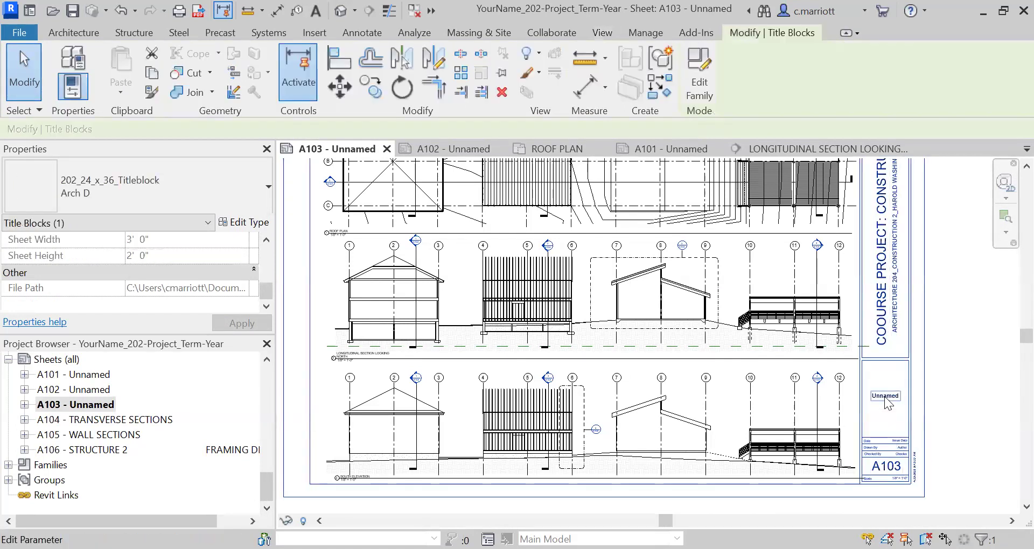
left_click(95, 405)
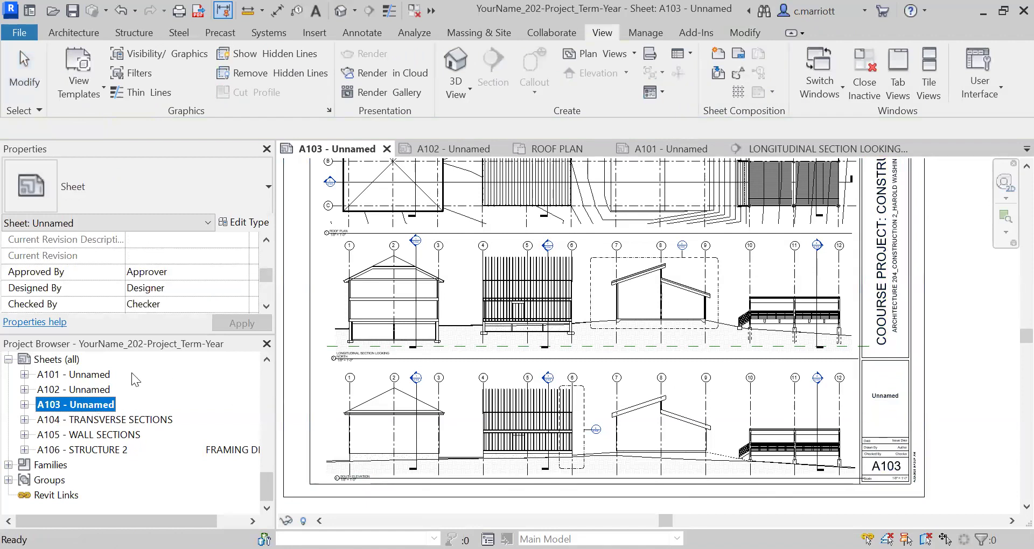
left_click(103, 406)
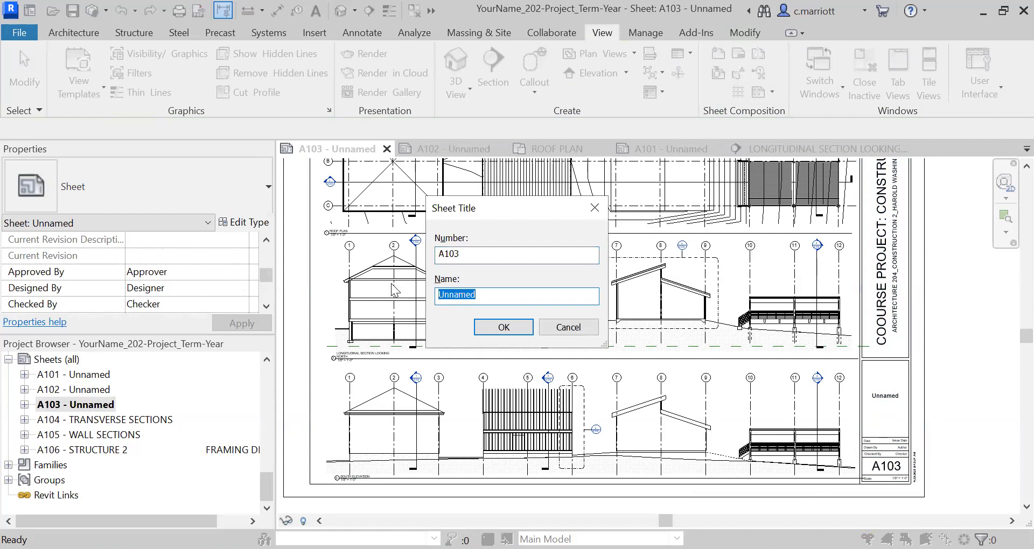
type("ROOF PLAN, SECTION & SOUTH")
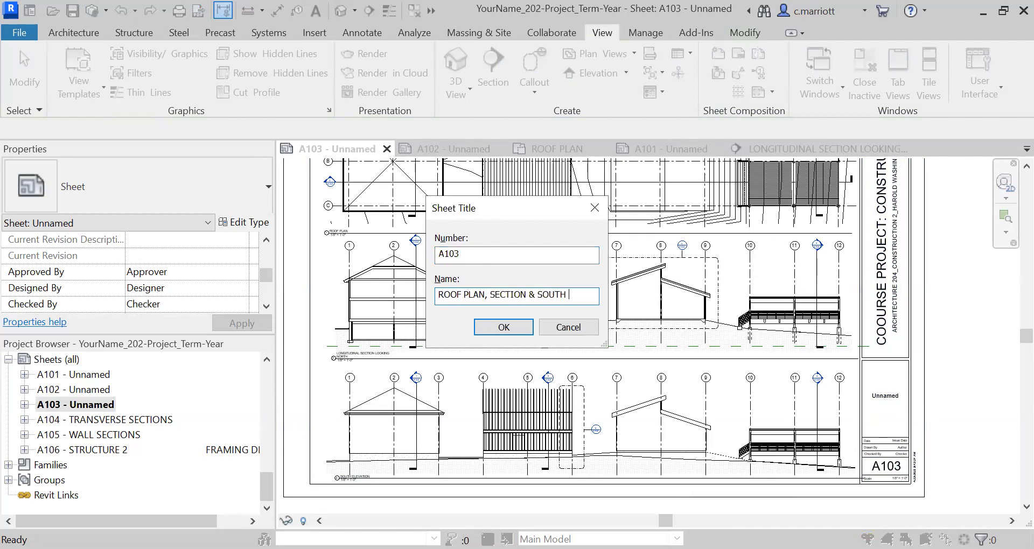
type("VATION")
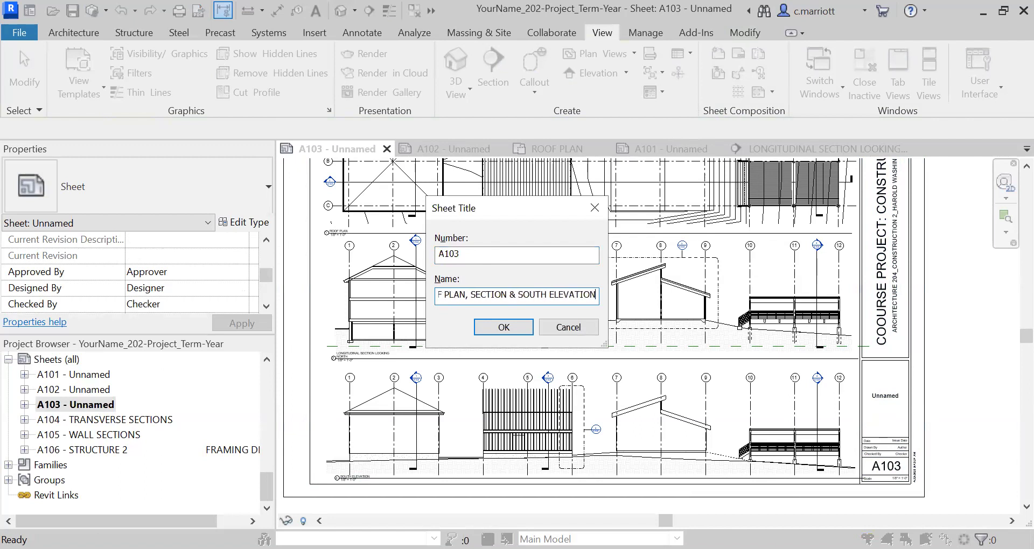
left_click(511, 330)
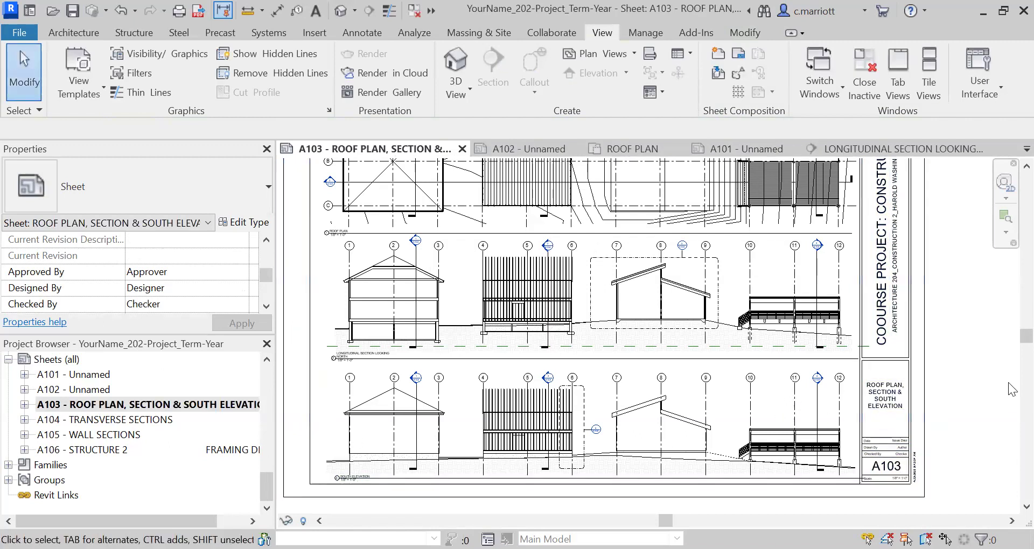
Delete the unnamed sheet A102 from the project
scroll(775, 418, "down", 1)
scroll(776, 417, "down", 2)
scroll(826, 430, "up", 1)
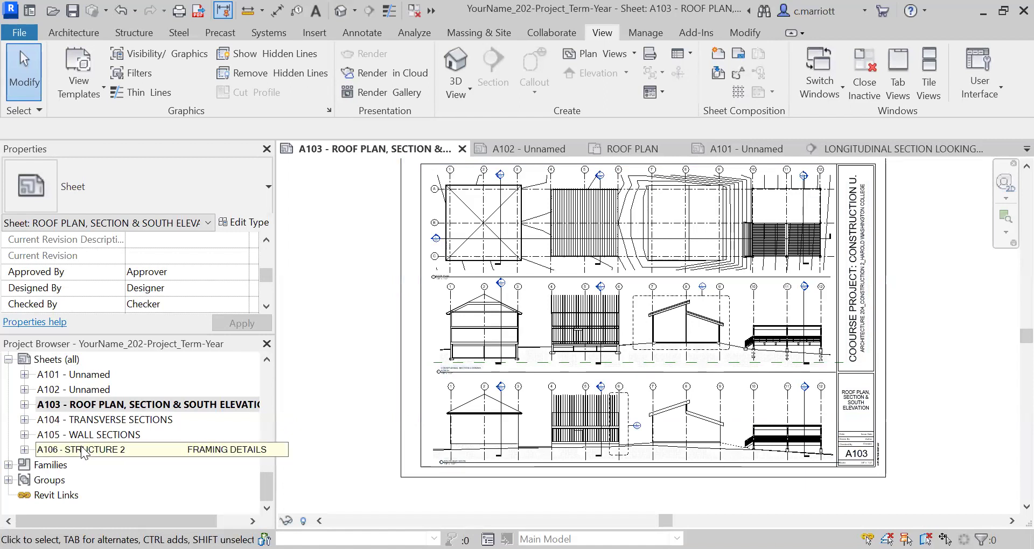
left_click(78, 391)
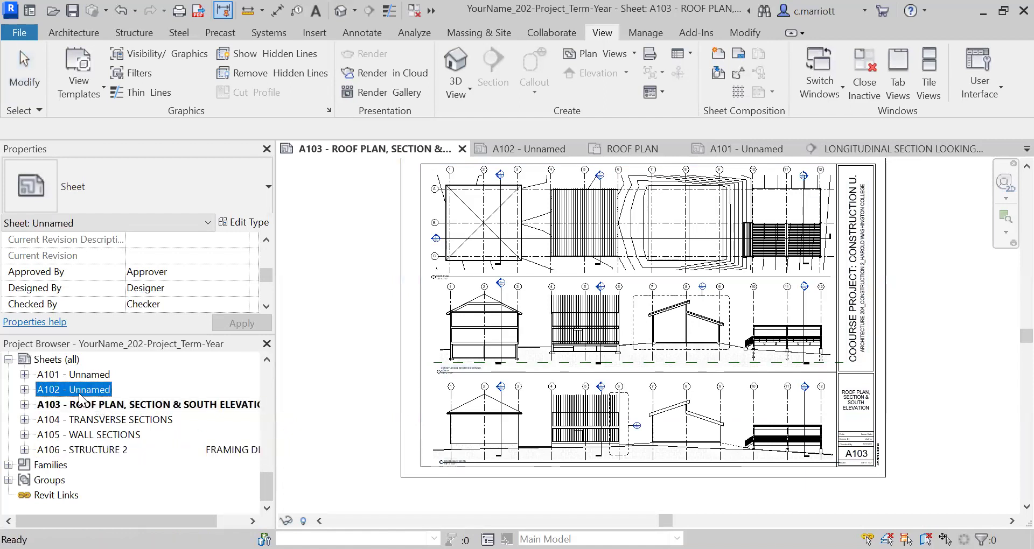
right_click(81, 399)
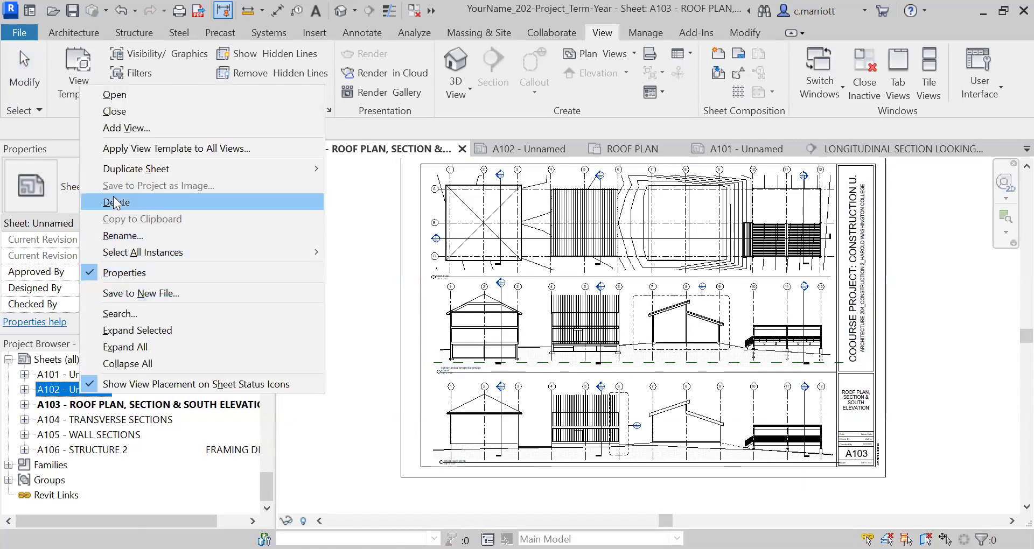
left_click(112, 201)
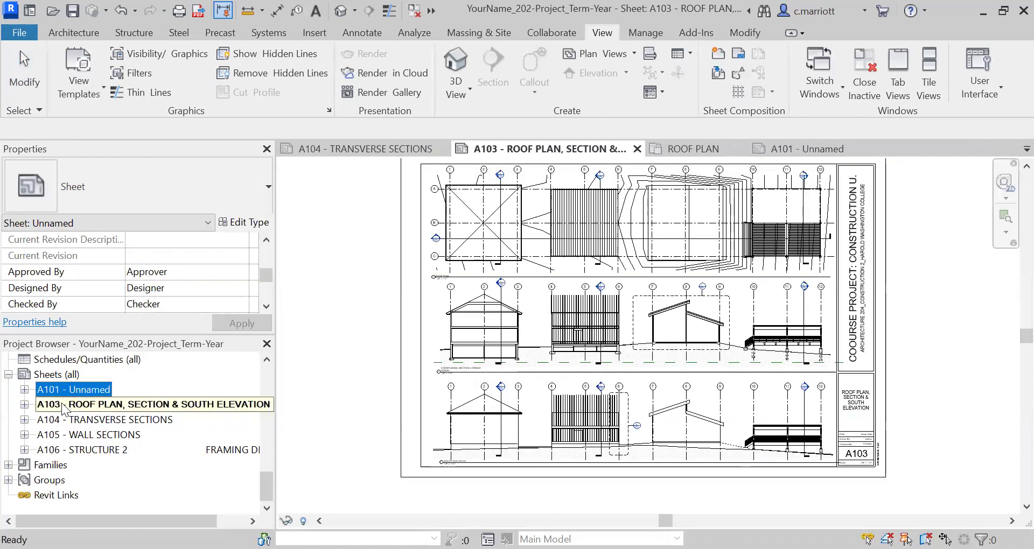